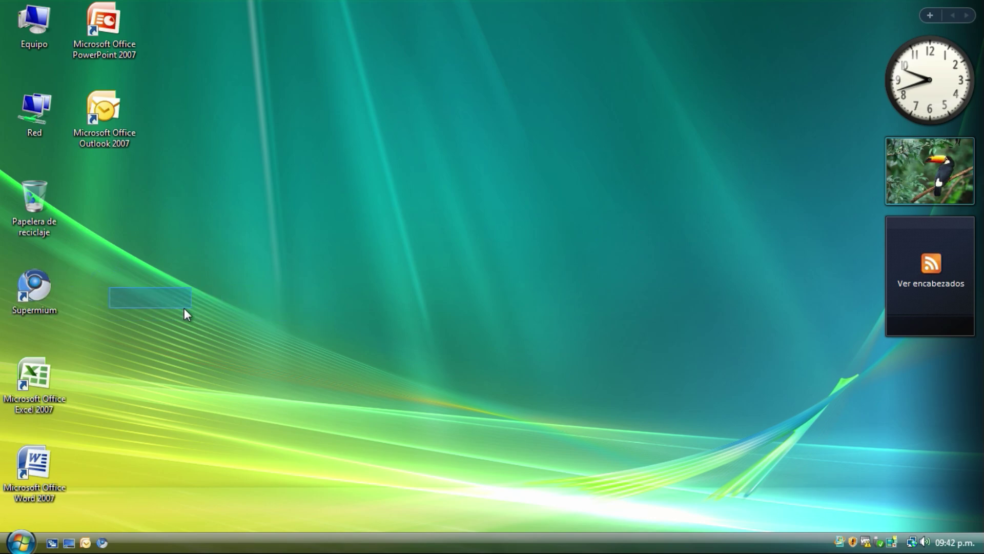
left_click(96, 250)
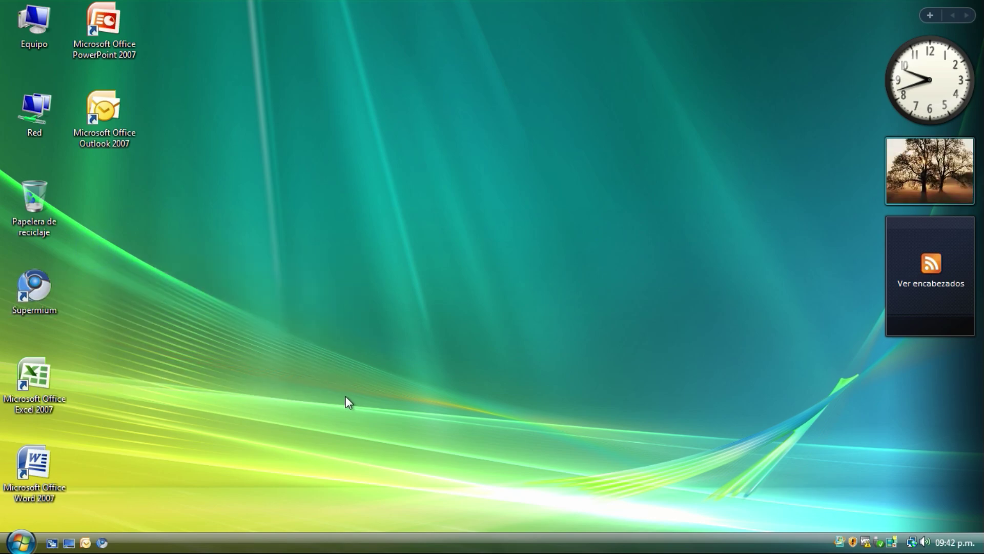
left_click_drag(346, 396, 238, 326)
left_click_drag(155, 315, 380, 319)
left_click_drag(236, 322, 128, 338)
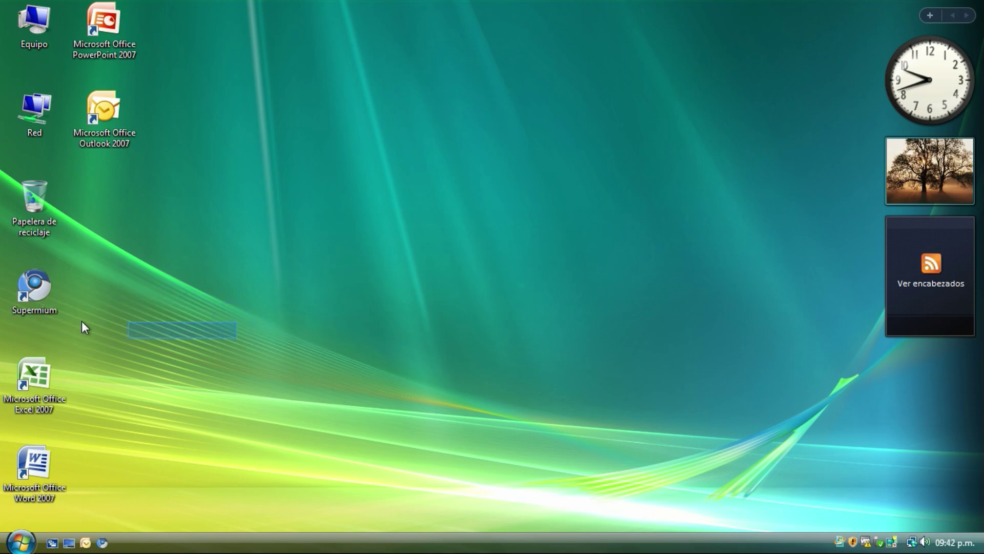
Launch the Supermium browser from its desktop shortcut.
left_click_drag(44, 294, 12, 302)
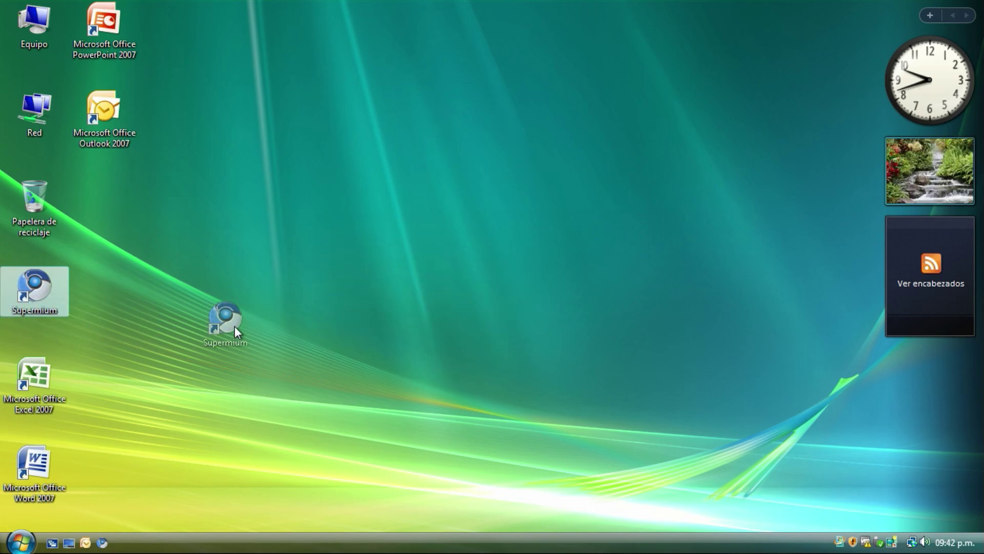
left_click_drag(53, 295, 53, 296)
double_click(47, 292)
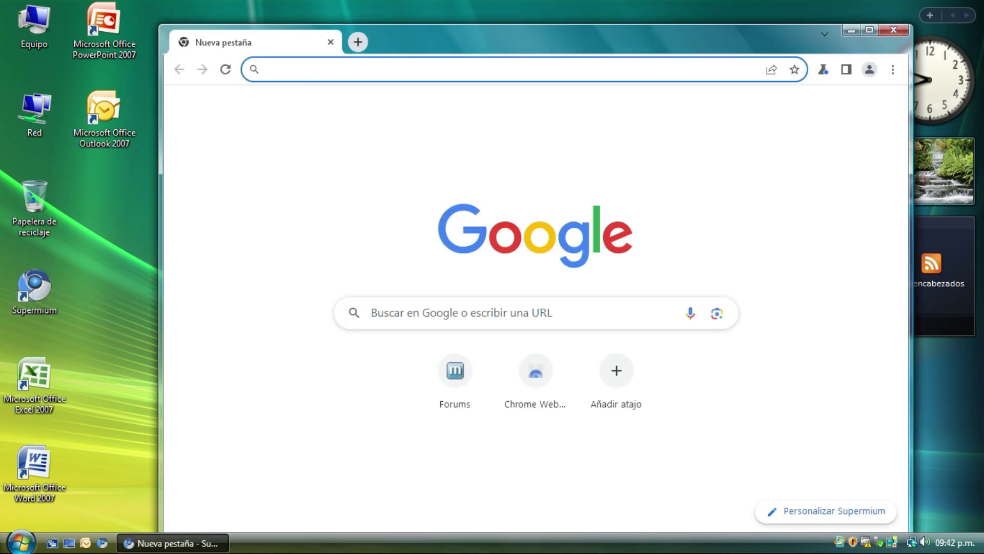
Open Supermium's information page and highlight the version number and the bit architecture of the build.
left_click_drag(573, 60, 527, 53)
left_click(860, 65)
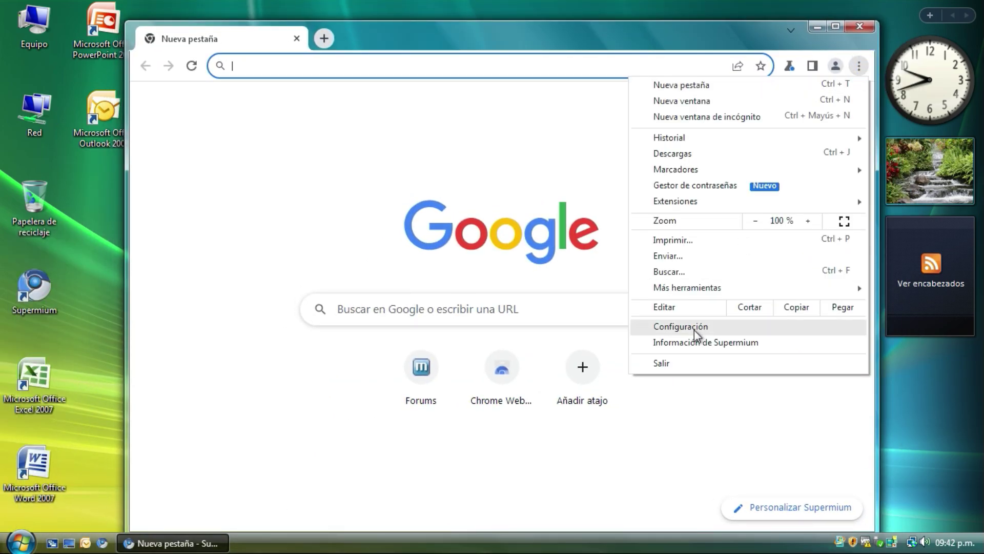
left_click(708, 343)
mouse_move(397, 238)
left_mouse_down()
mouse_move(421, 254)
mouse_move(337, 248)
mouse_move(519, 255)
mouse_move(389, 251)
left_mouse_up()
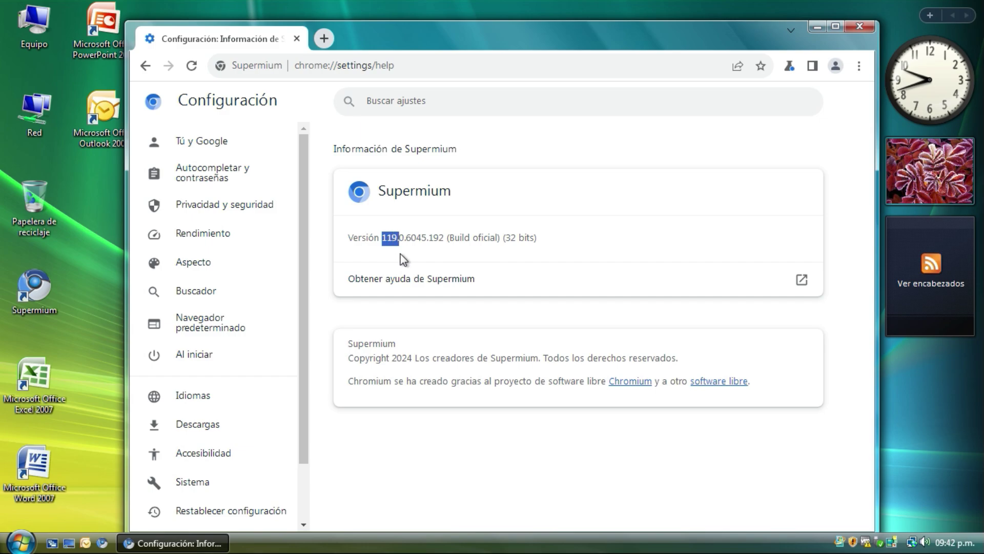
left_click_drag(396, 253, 512, 250)
left_click(508, 241)
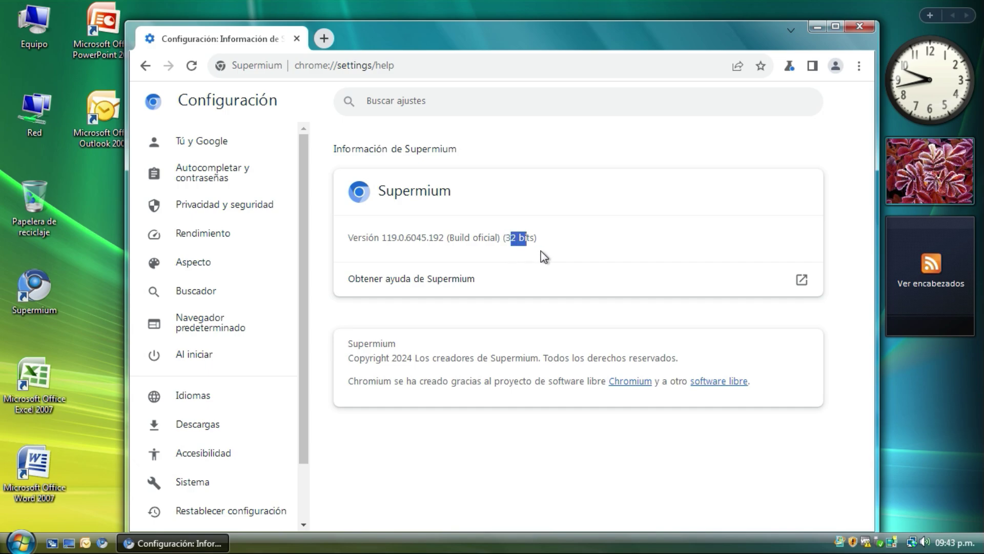
left_click(538, 251, "shift")
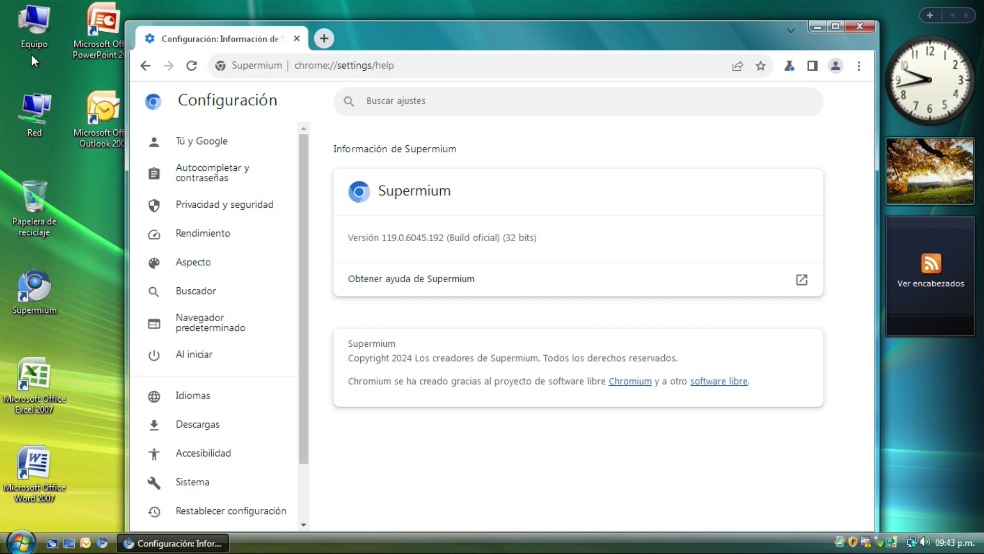
Open the computer's system properties and review the Windows edition, hardware, system type and activation details.
right_click(44, 36)
left_click(84, 192)
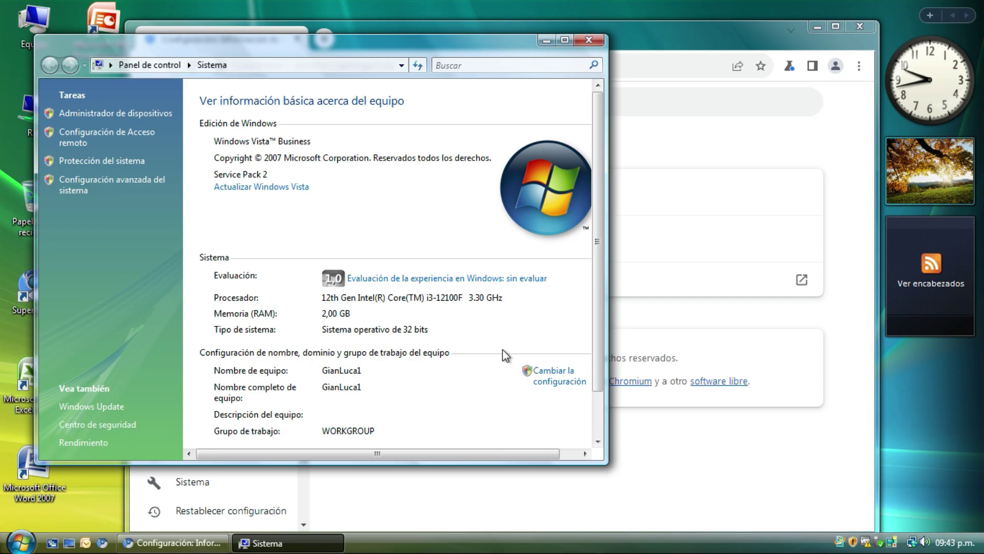
scroll(595, 376, "down", 2)
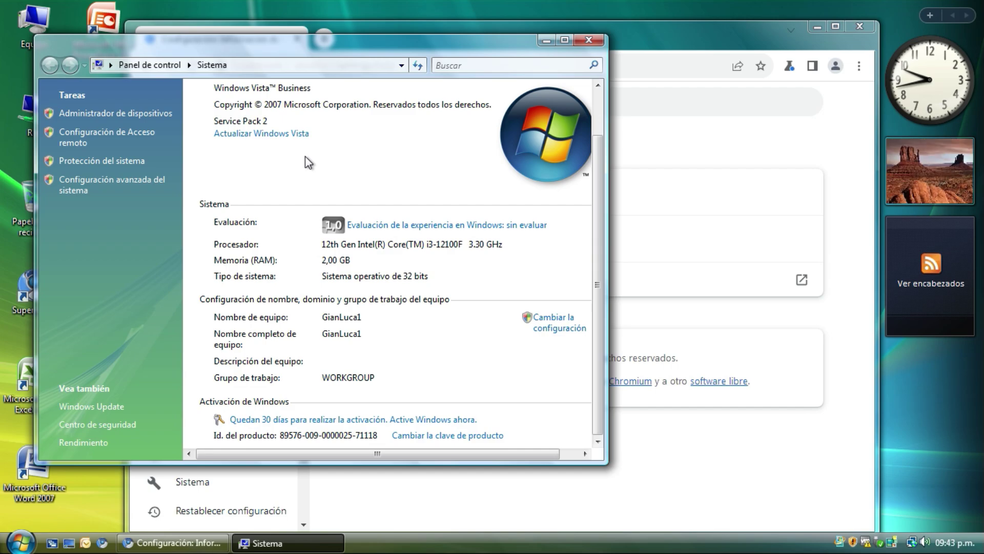
scroll(352, 192, "up", 2)
scroll(429, 193, "down", 2)
scroll(429, 188, "up", 2)
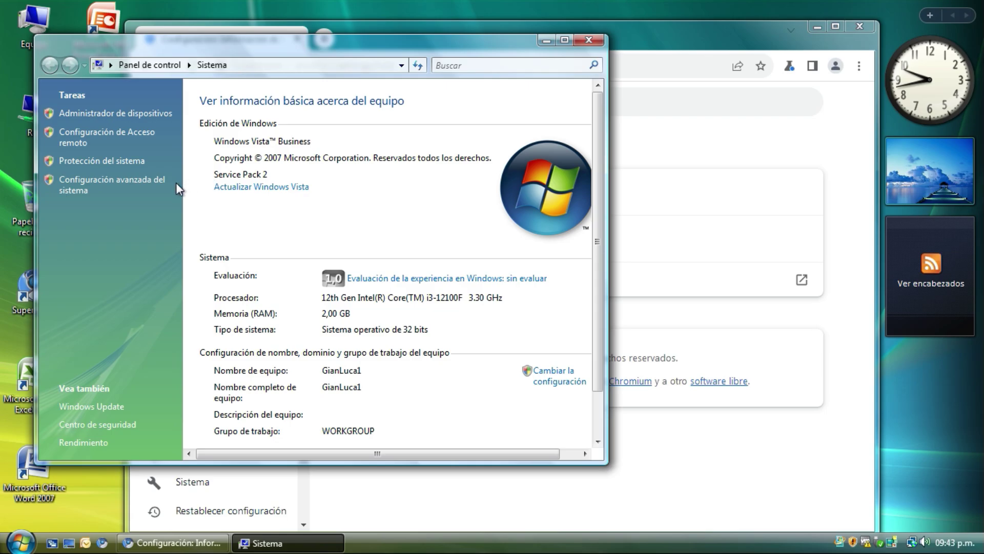
Close the system properties window and open a new tab in Supermium.
left_click_drag(183, 46, 192, 88)
left_click(596, 83)
left_click(326, 41)
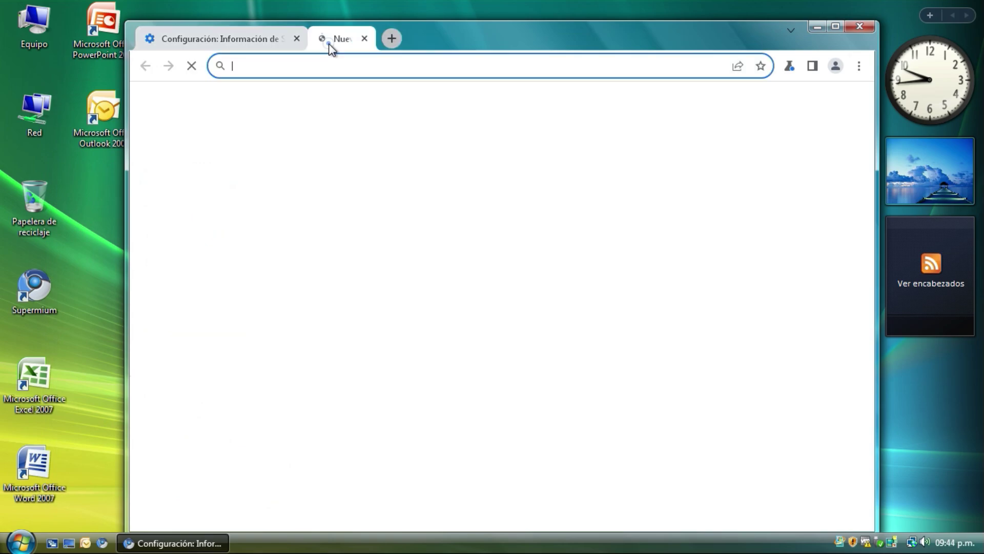
type("w")
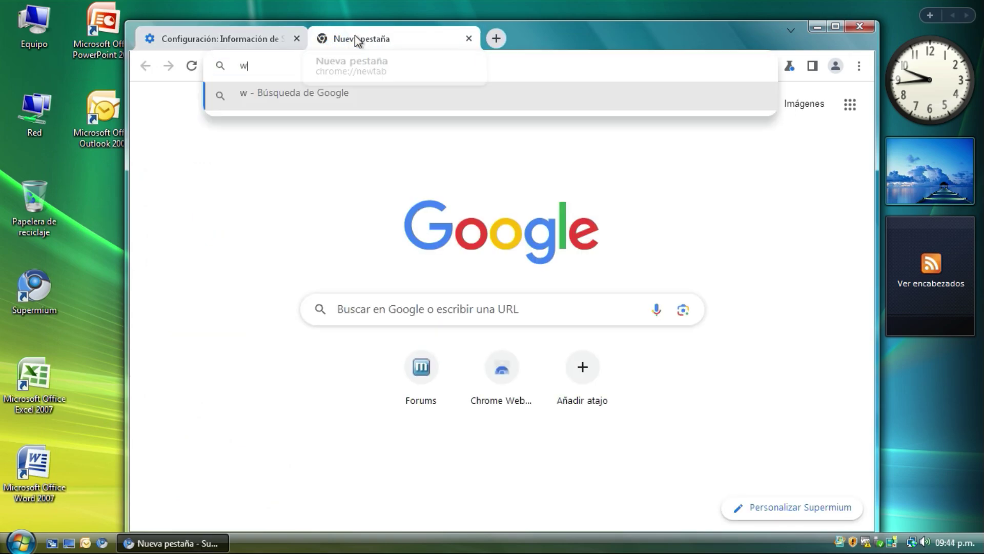
key("BackSpace")
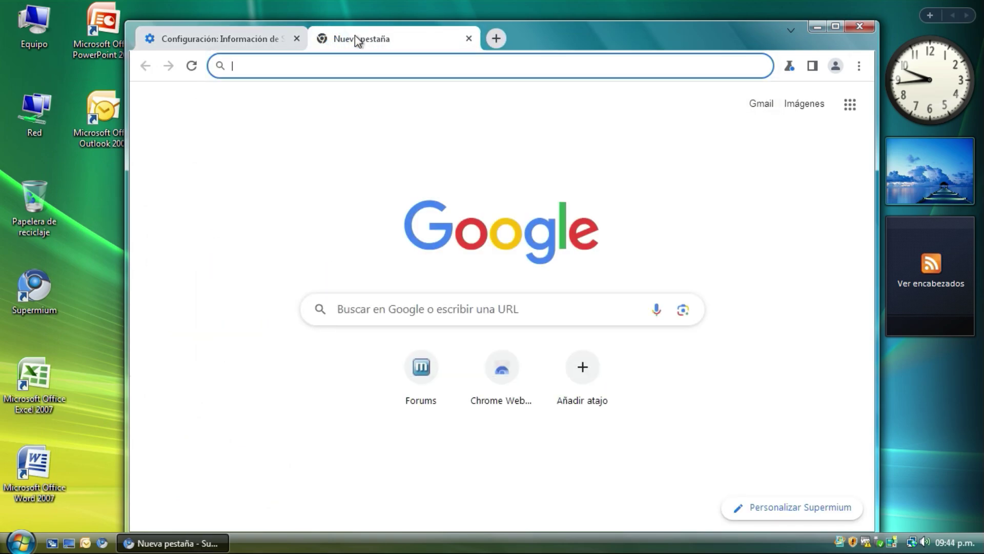
type("windows")
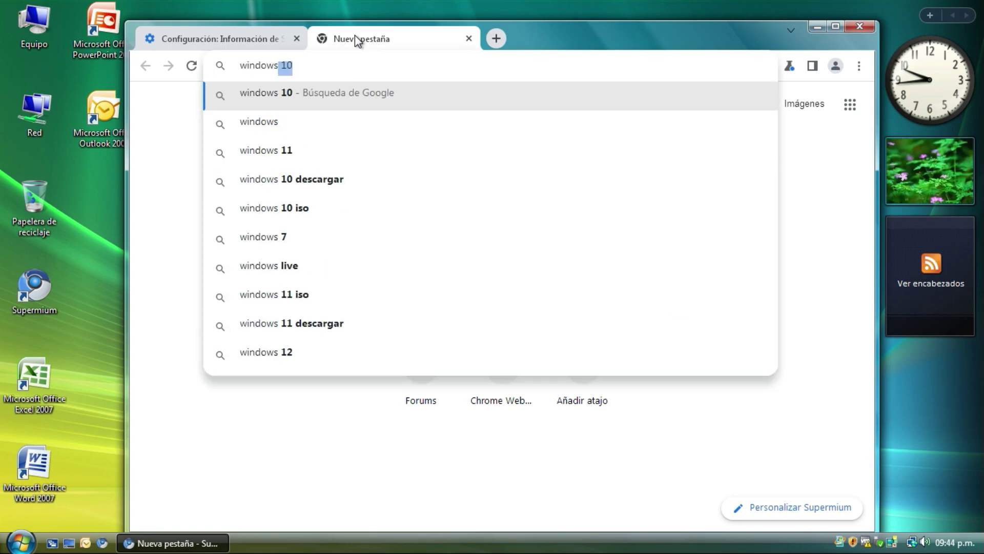
key("BackSpace")
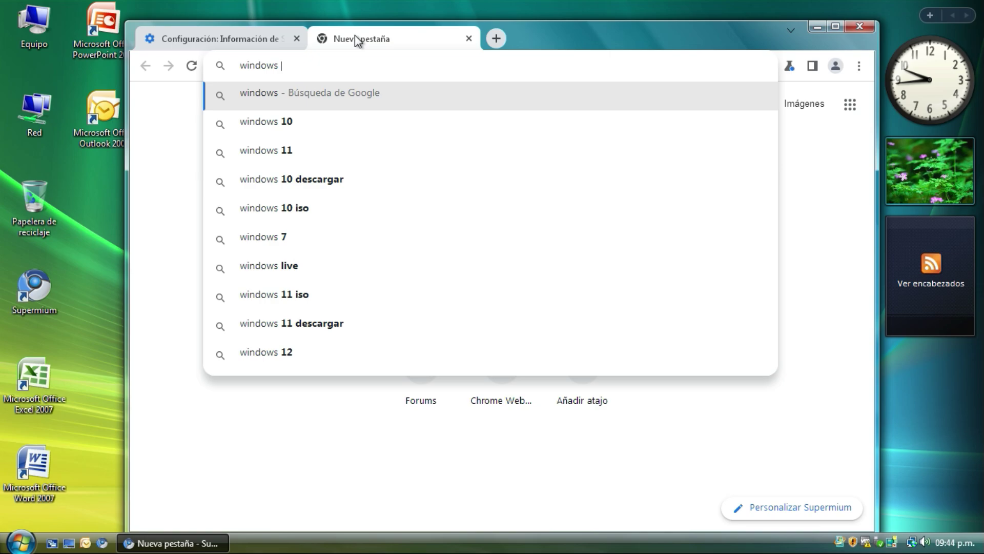
key("BackSpace")
key("BackSpace")
key("BackSpace")
key("BackSpace")
key("BackSpace")
key("BackSpace")
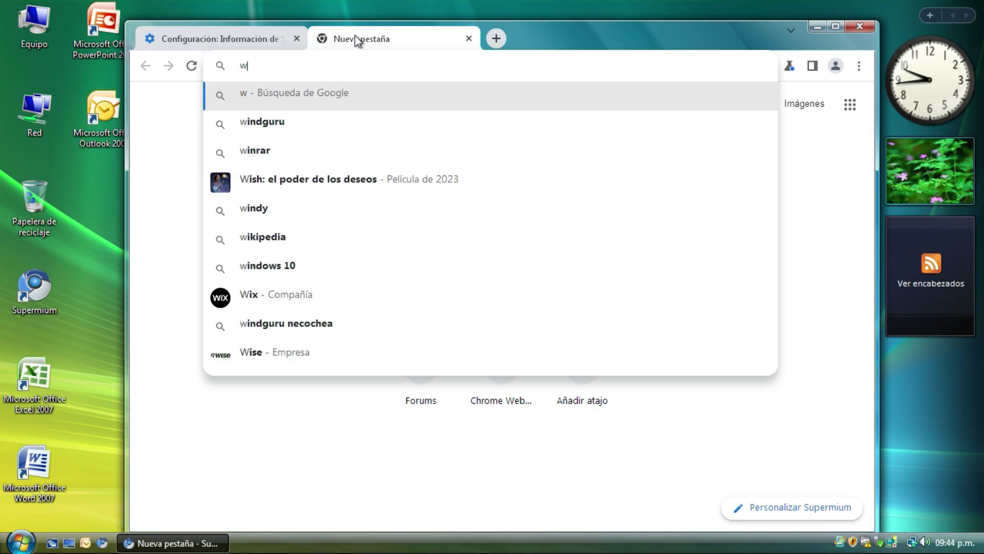
type("su")
key("BackSpace")
key("BackSpace")
key("BackSpace")
Search Google for "supermium" and open the win32ss/supermium GitHub repository.
type("supermium")
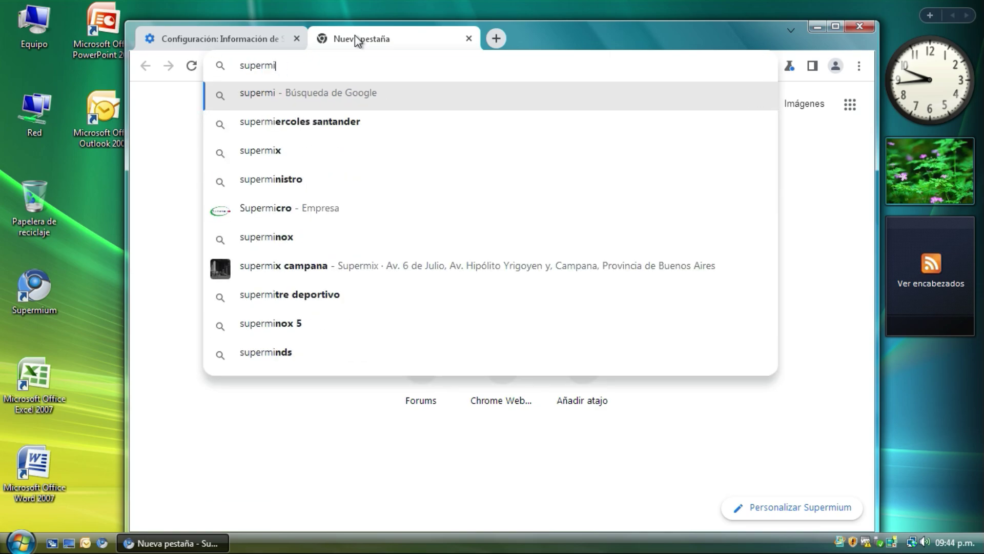
key("Return")
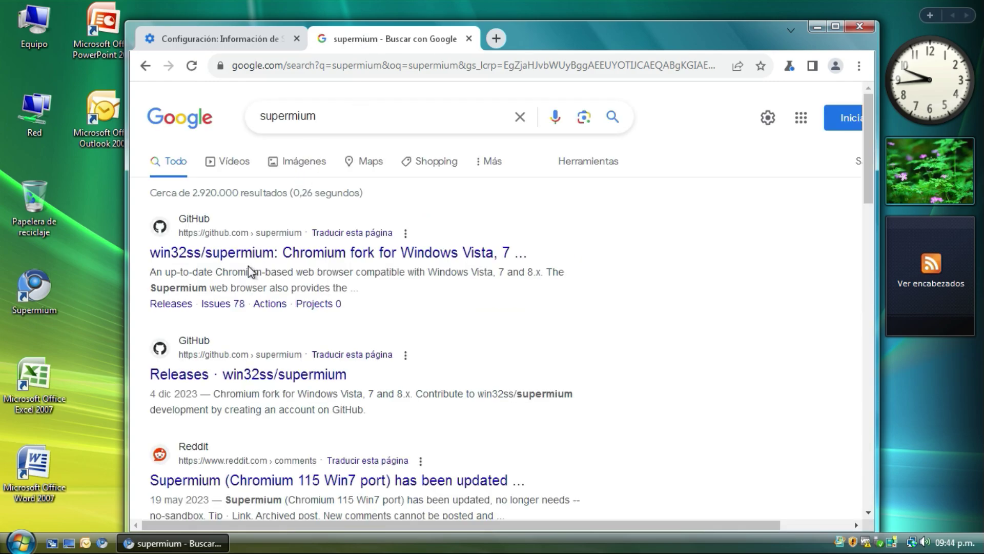
left_click(242, 253)
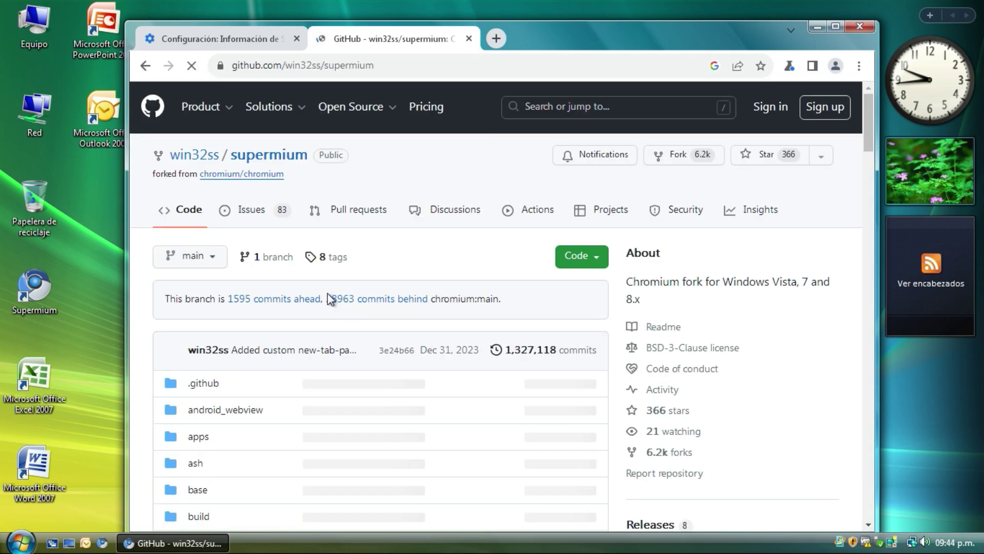
Go to the repository's README and read the browser description, highlighting the supported Windows versions.
scroll(311, 292, "down", 20)
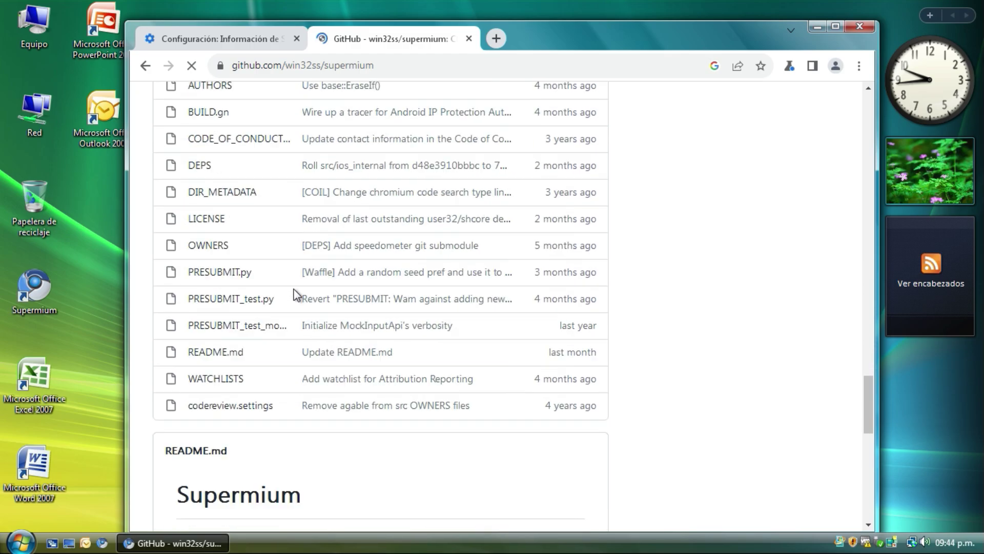
scroll(295, 294, "down", 8)
left_click_drag(244, 318, 335, 250)
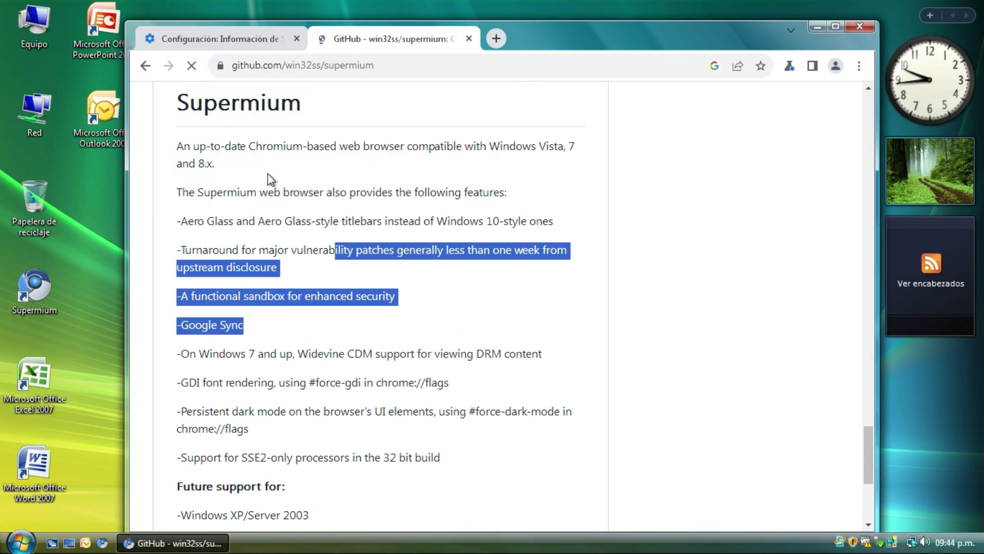
triple_click(267, 173)
left_click(265, 178)
left_click_drag(173, 147, 512, 155)
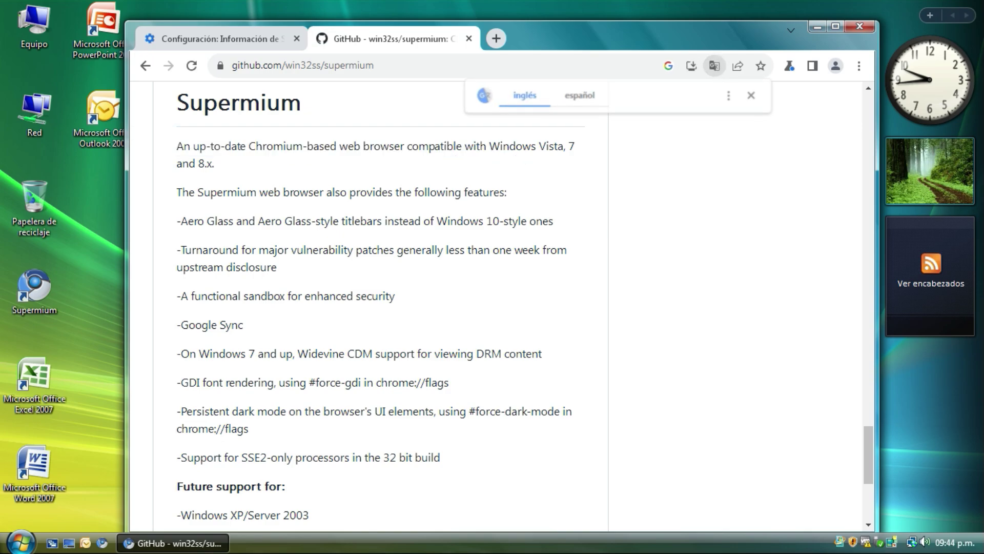
double_click(549, 147)
left_click(569, 148)
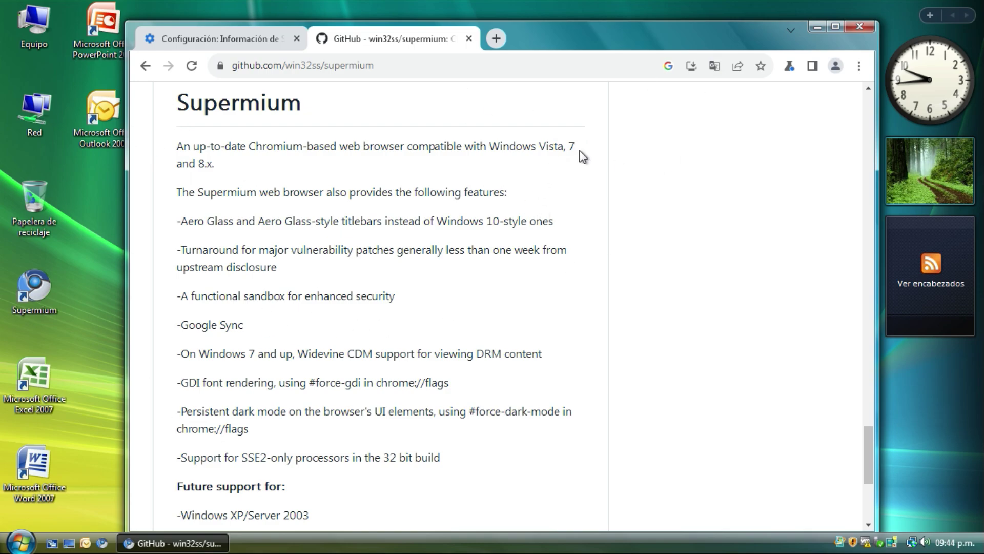
left_click_drag(576, 145, 185, 191)
left_click(191, 211)
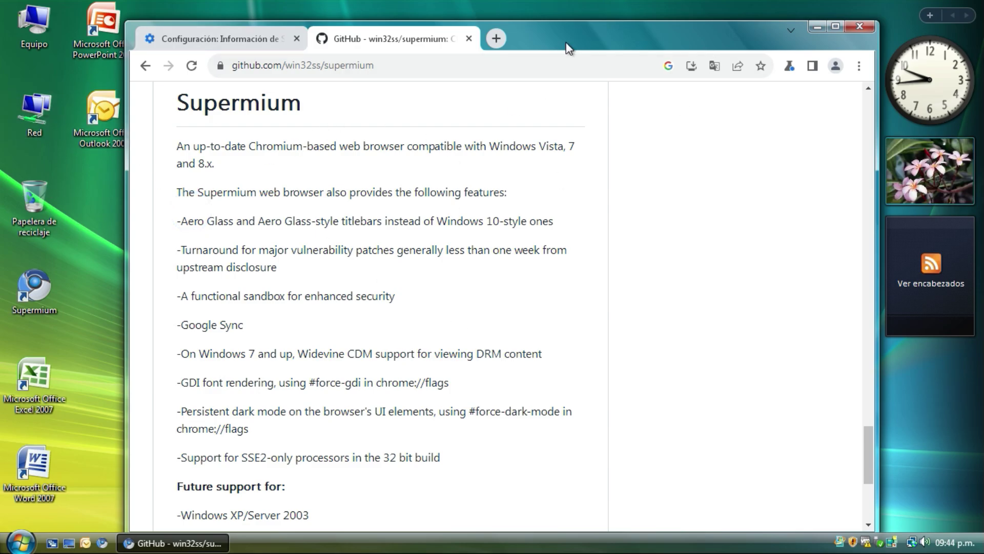
mouse_move(568, 47)
left_mouse_down()
mouse_move(675, 189)
mouse_move(267, 531)
mouse_move(168, 396)
mouse_move(469, 239)
mouse_move(247, 521)
mouse_move(169, 479)
mouse_move(298, 321)
mouse_move(573, 54)
left_mouse_up()
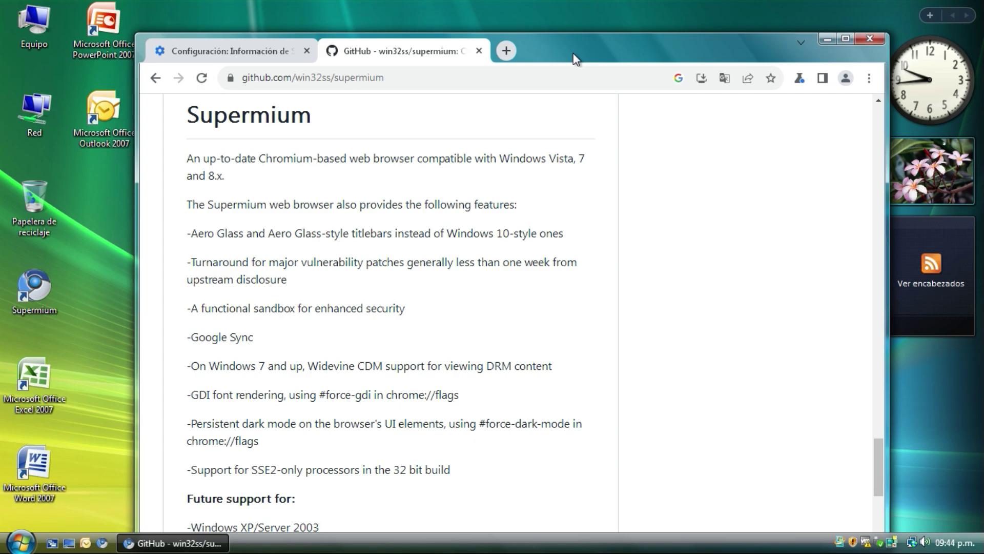
left_click(186, 49)
left_click(412, 49)
Open YouTube in a new tab through the Google apps list.
left_click(506, 51)
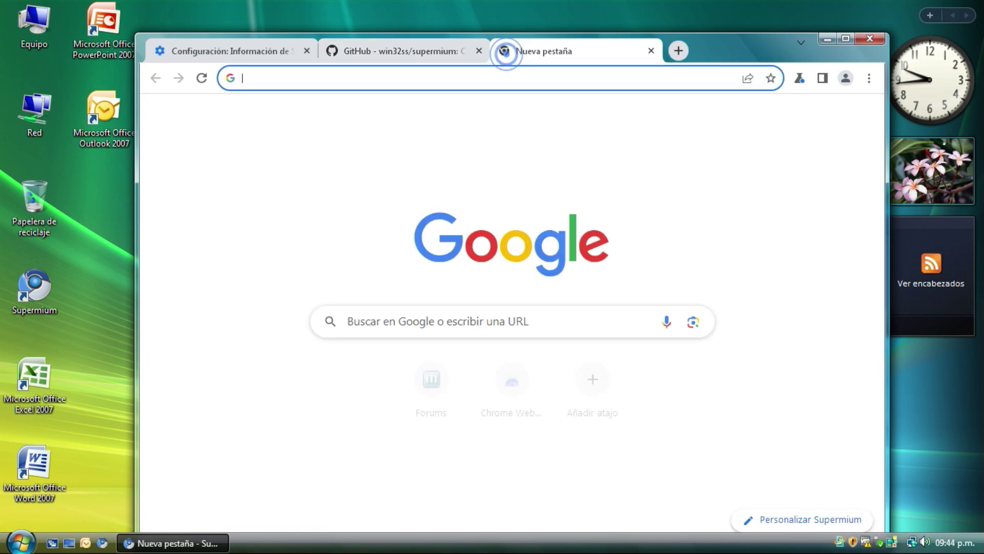
left_click(860, 117)
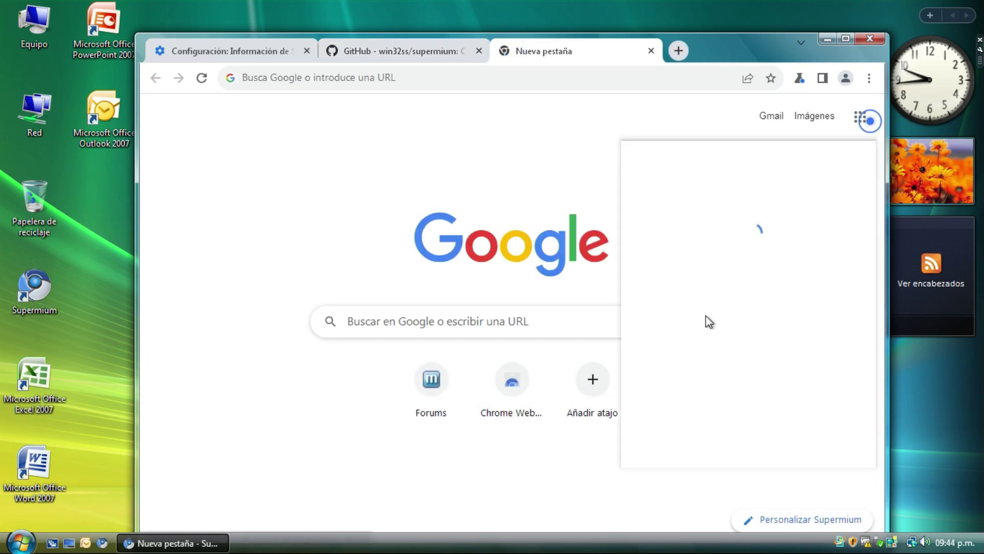
left_click(682, 276)
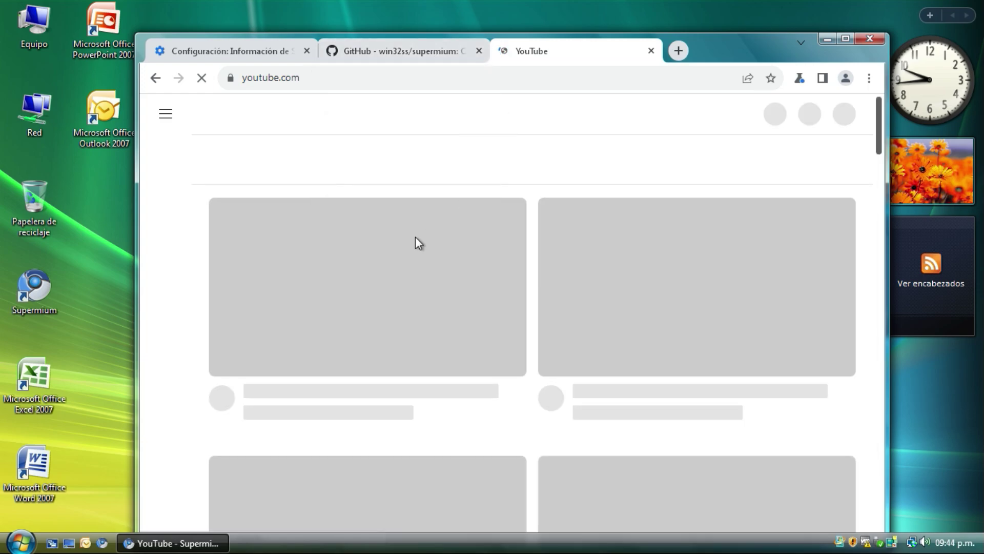
scroll(431, 179, "down", 3)
scroll(433, 204, "up", 3)
left_click(369, 53)
left_click(633, 54)
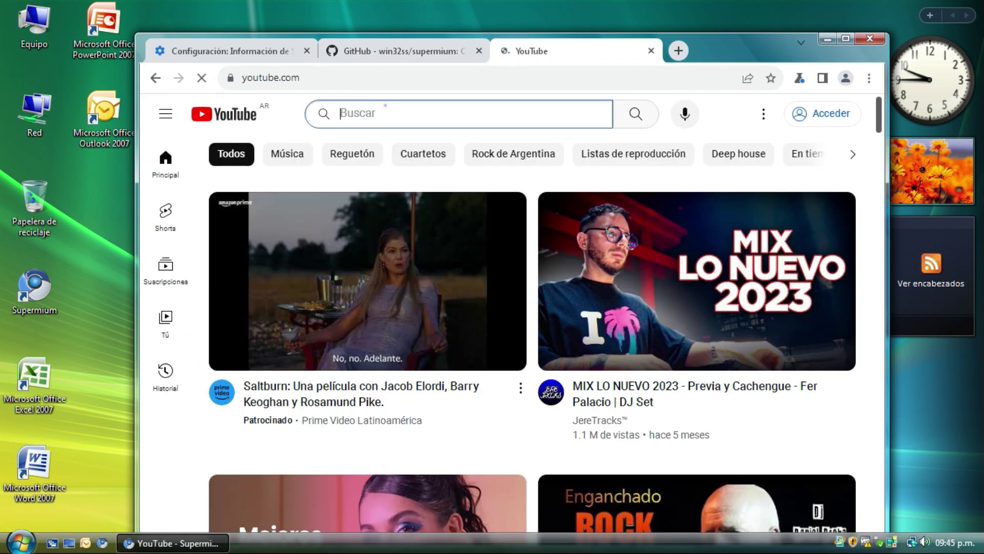
Search YouTube for "4k test" and play "COSTA RICA IN 4K 60fps HDR (ULTRA HD)" at a lower volume.
left_click(385, 110)
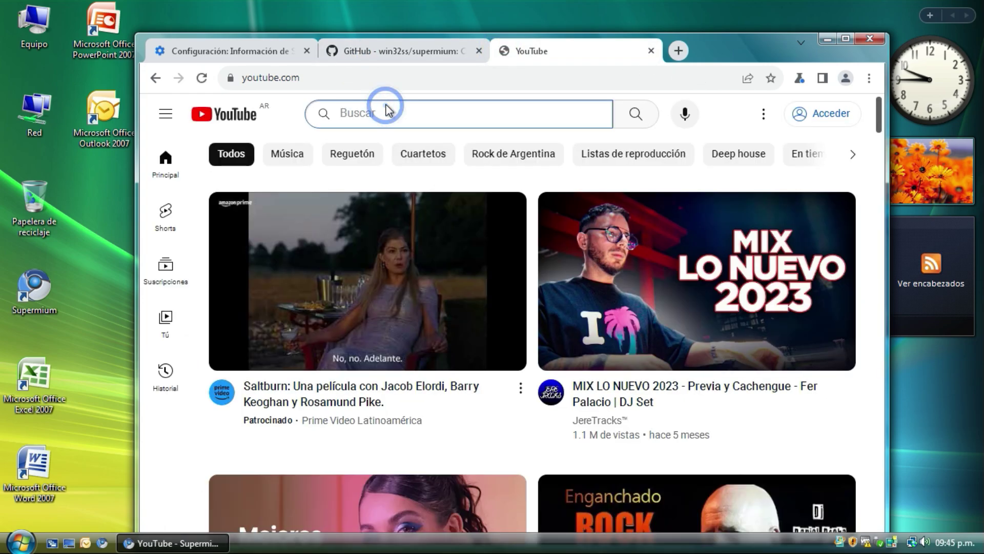
type("4k test")
key("Return")
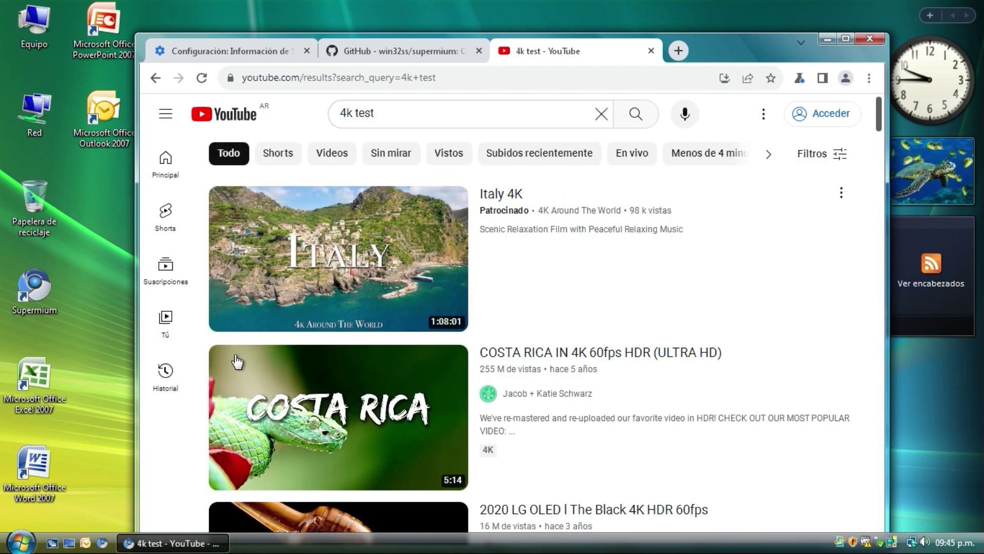
left_click(255, 408)
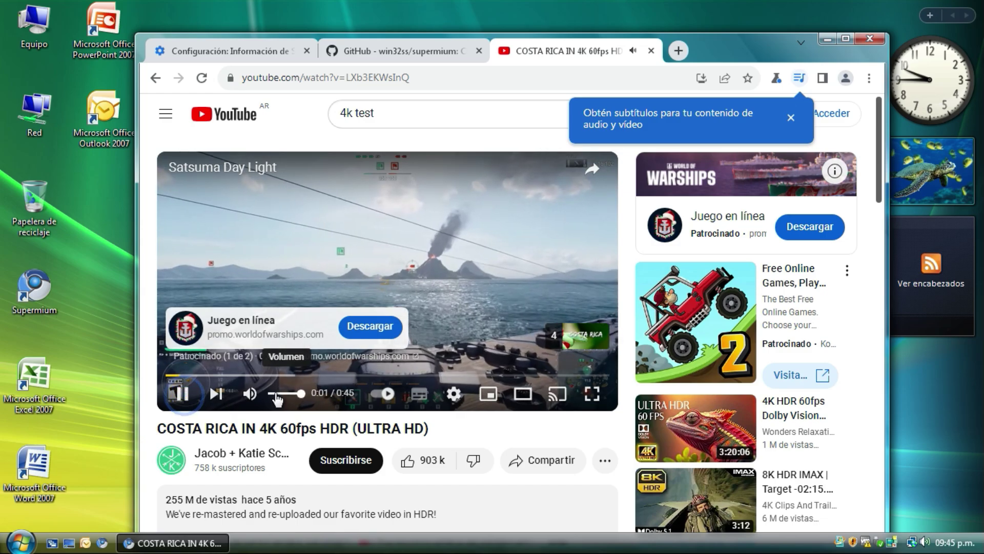
left_click(282, 394)
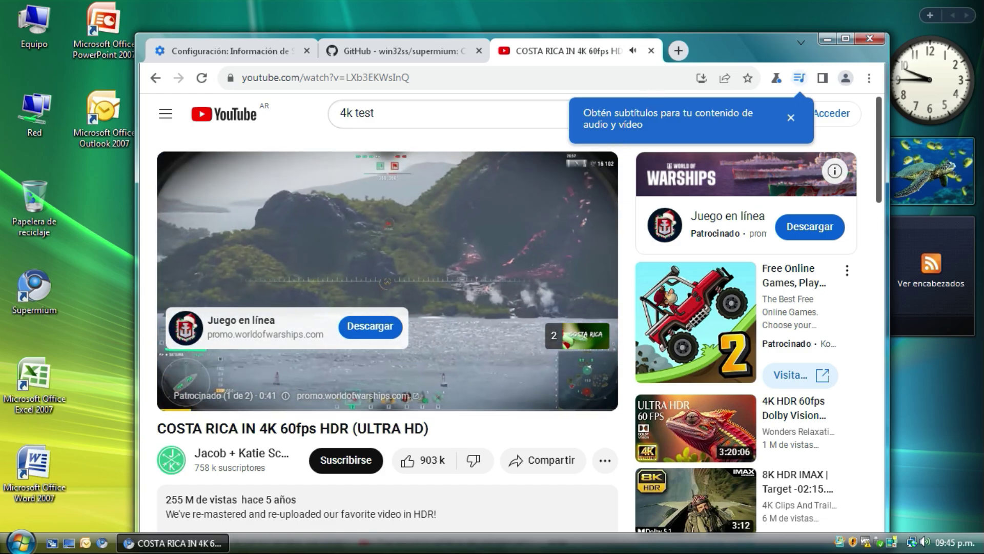
Search Google for "ublock origin" in a new tab and open the extension's Chrome Web Store page.
left_click(683, 48)
type("u")
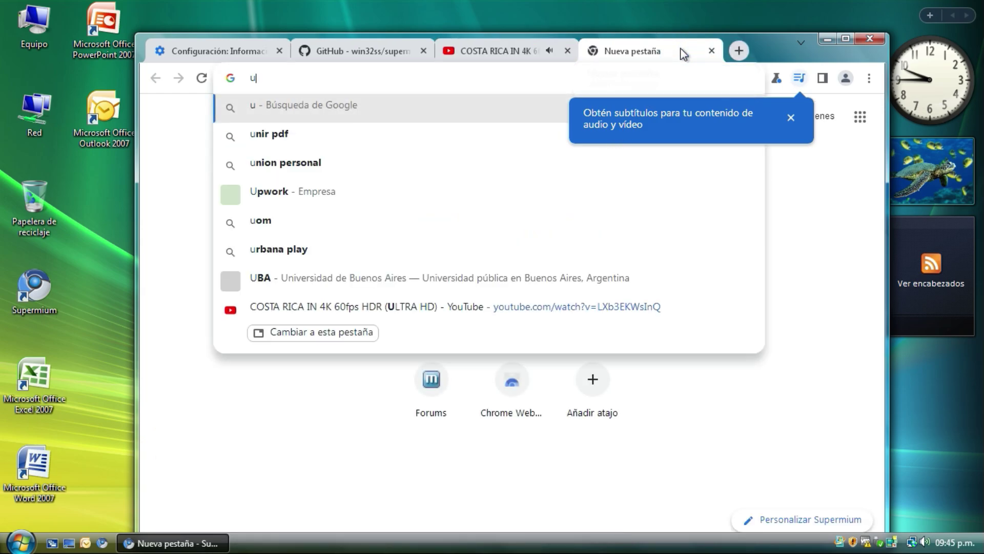
type("block origin")
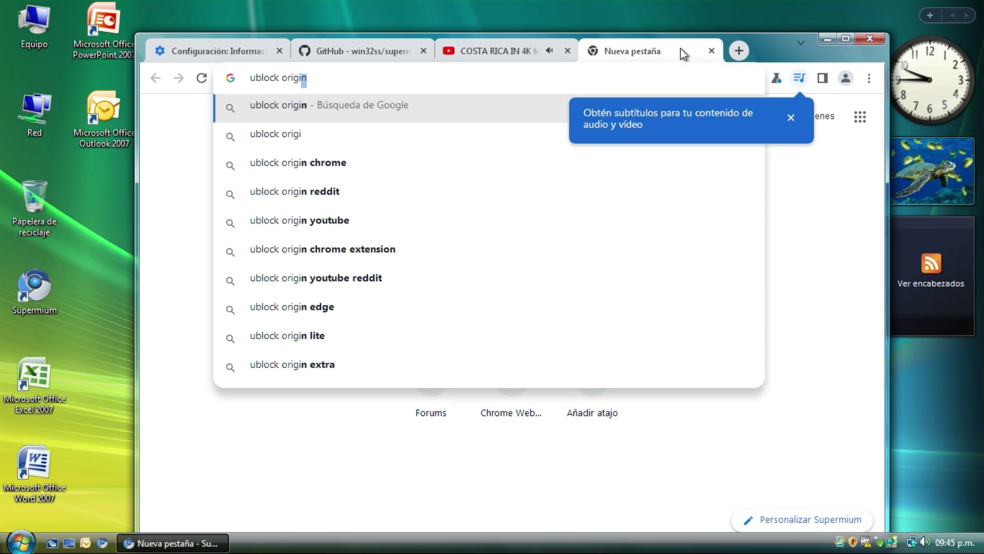
key("Return")
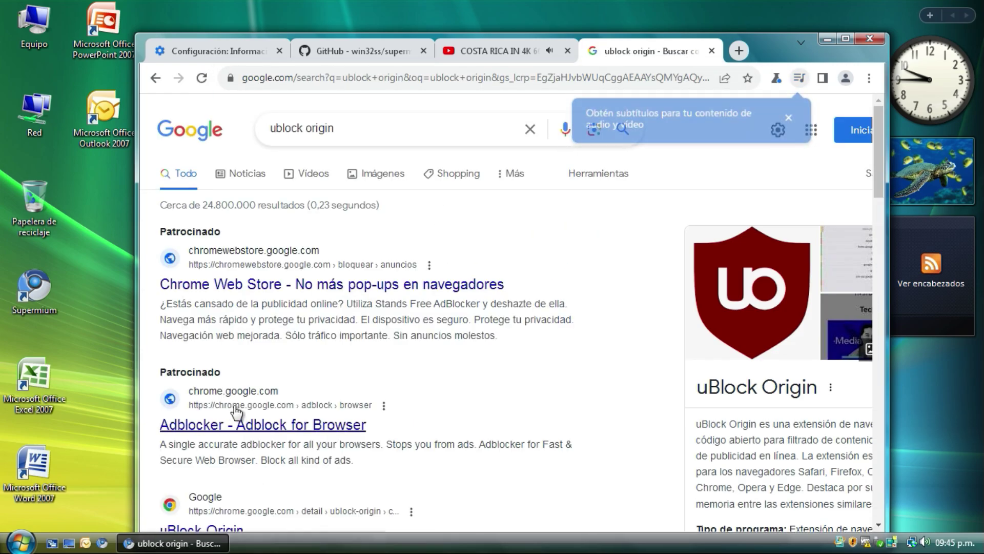
scroll(242, 415, "down", 1)
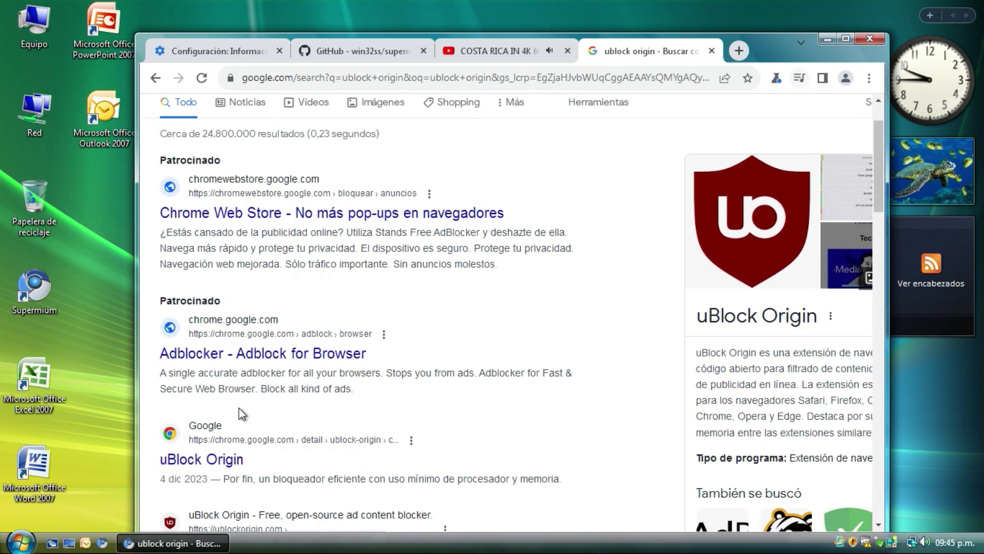
Return to the Costa Rica video, set its quality to 2160p60 4K and decline the YouTube Premium offer.
left_click(477, 51)
left_click(567, 338)
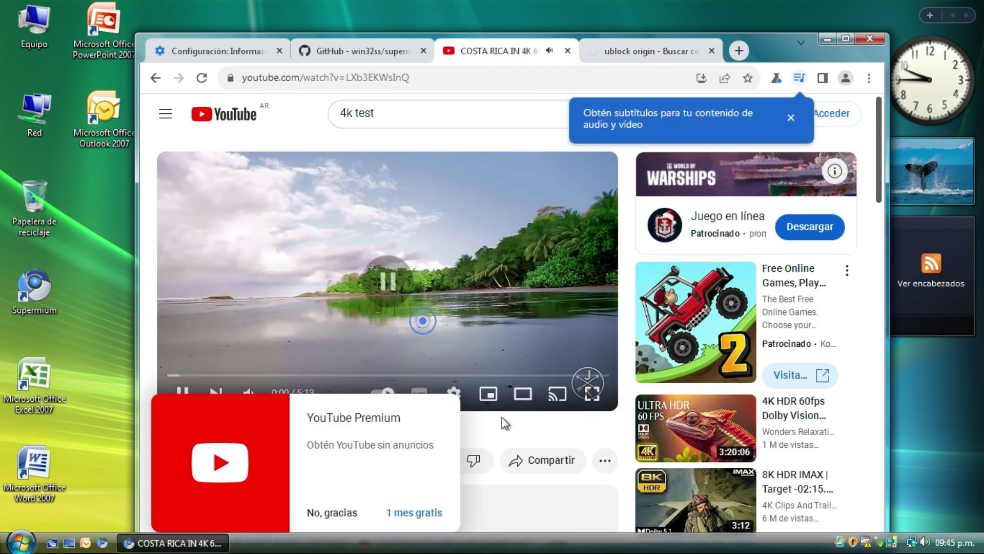
left_click(460, 394)
left_click(451, 346)
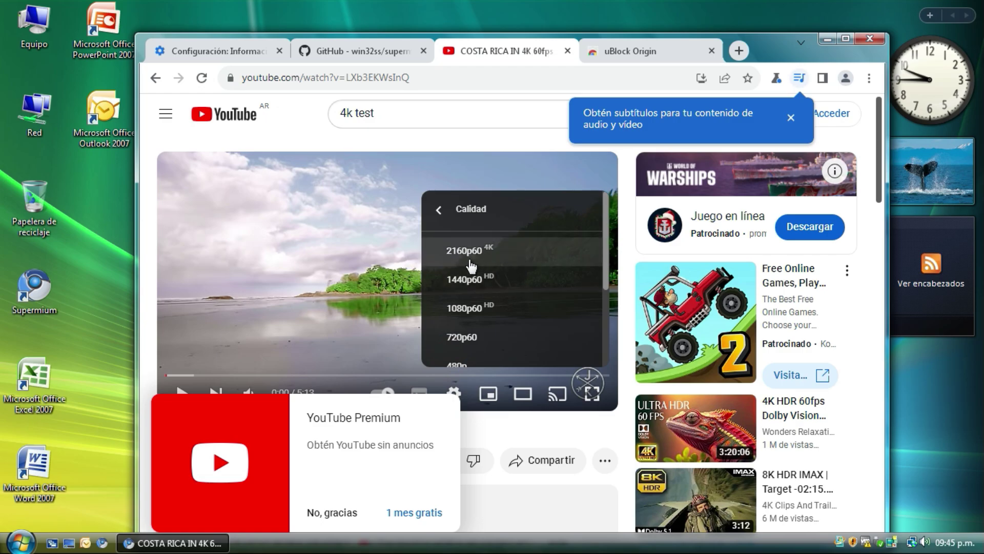
left_click(514, 254)
left_click(331, 515)
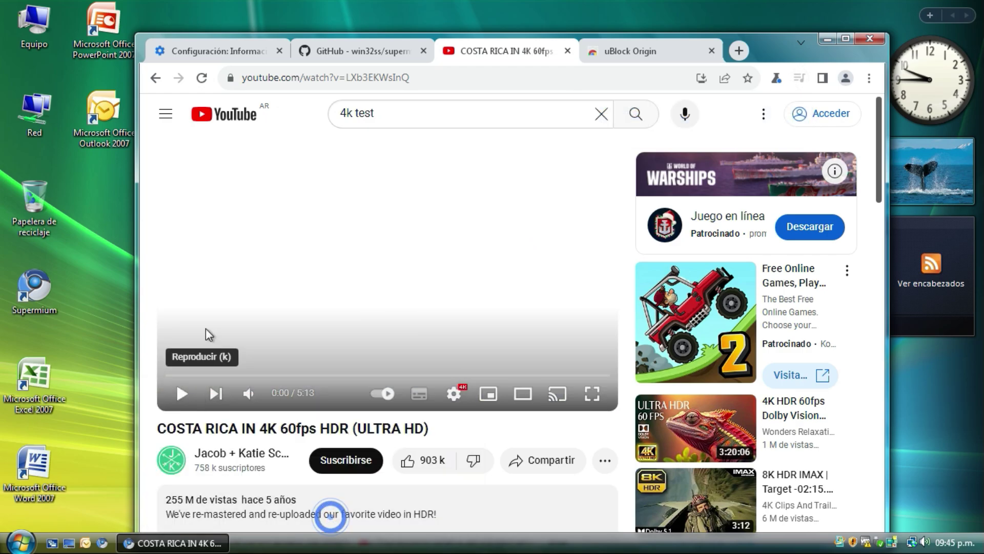
Examine the video's stats for nerds while trying to play it in 4K, and dismiss the overlay.
right_click(308, 519)
left_click(305, 470)
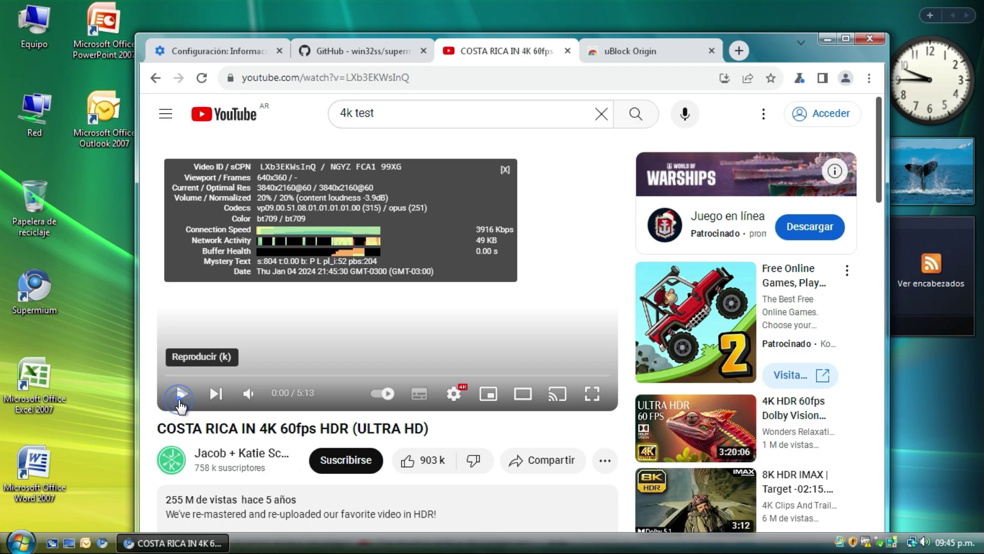
left_click(505, 174)
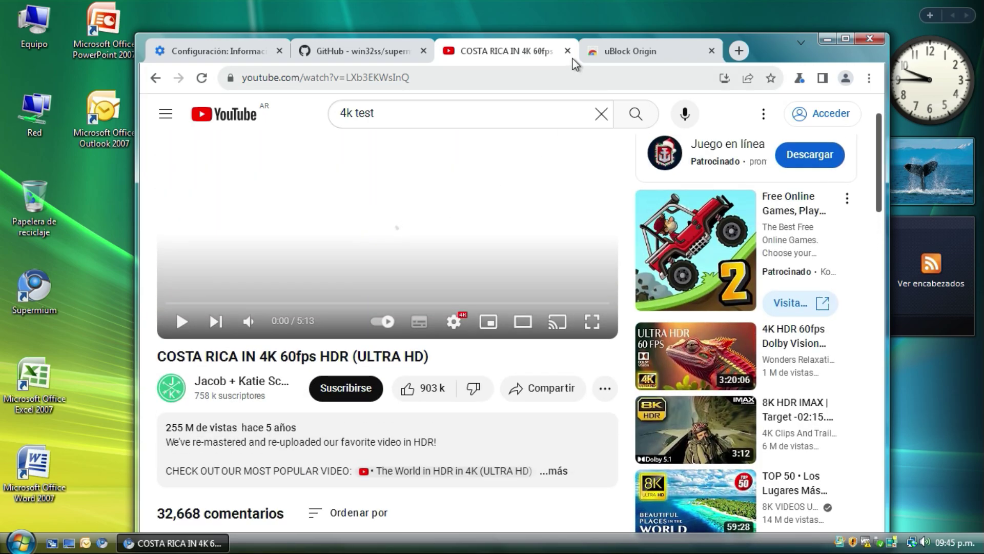
Close the video's tab, add the uBlock Origin extension in the maximized browser window and check the list of installed extensions.
left_click(567, 50)
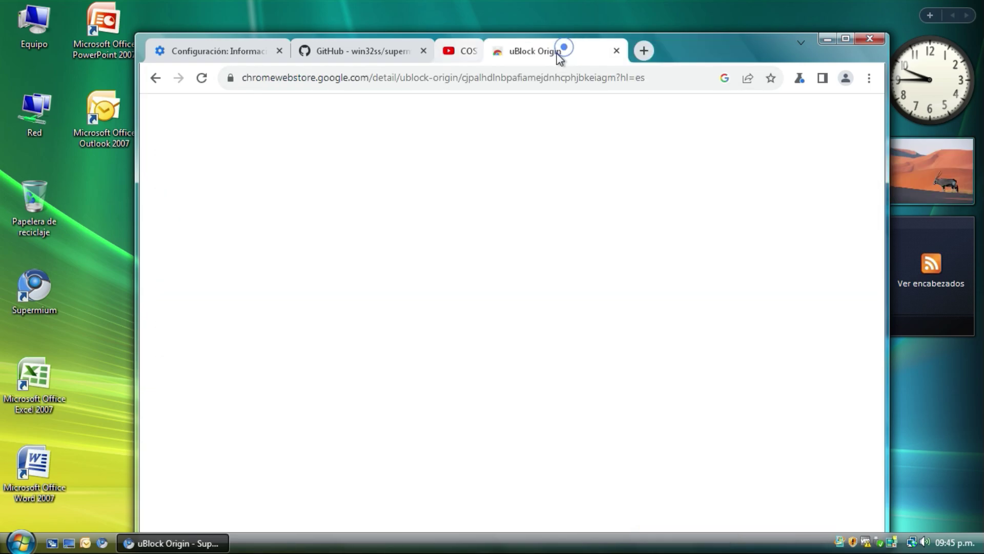
left_click(847, 38)
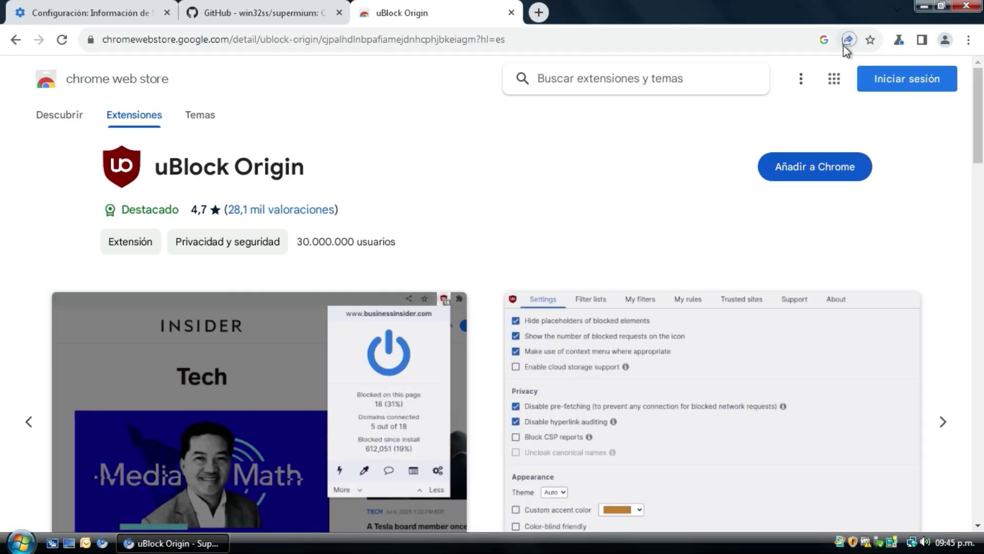
left_click(785, 158)
left_click(535, 169)
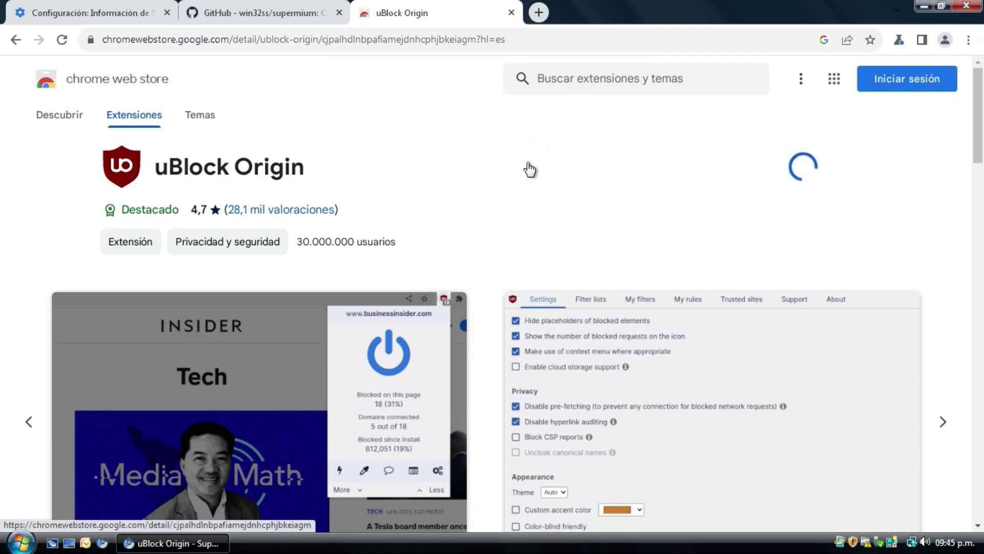
scroll(433, 158, "down", 10)
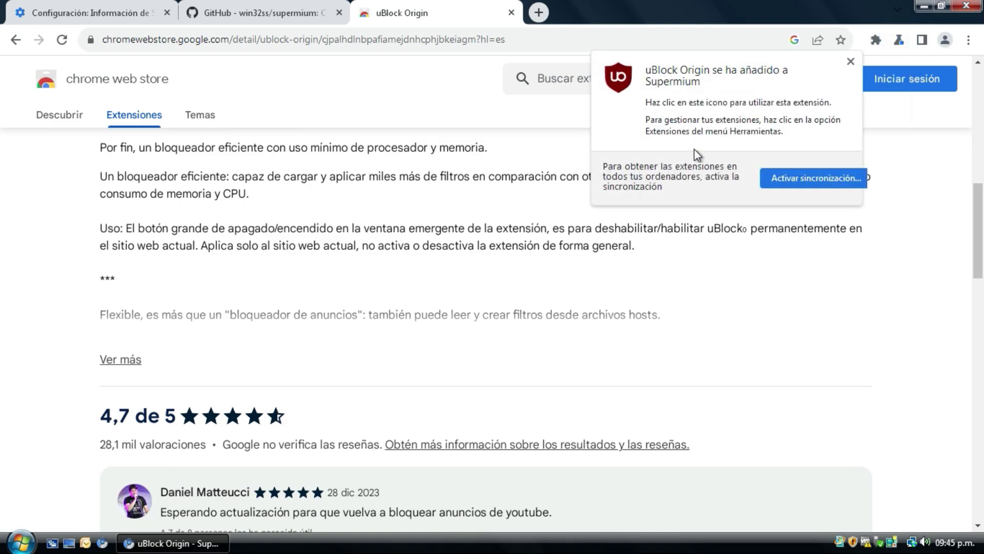
left_click(851, 61)
left_click(876, 40)
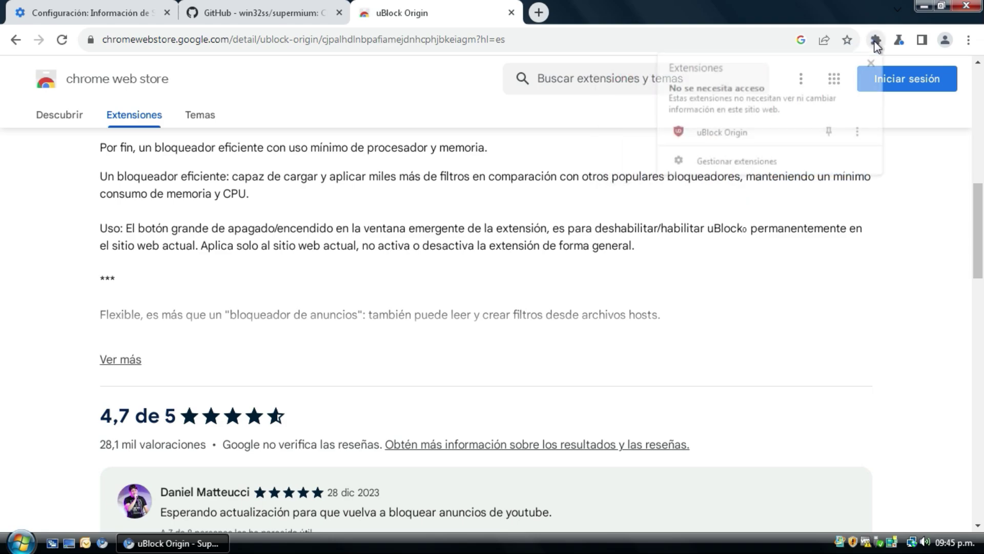
Close the Chrome Web Store tab and open YouTube in a new tab through the Google apps list.
left_click(511, 13)
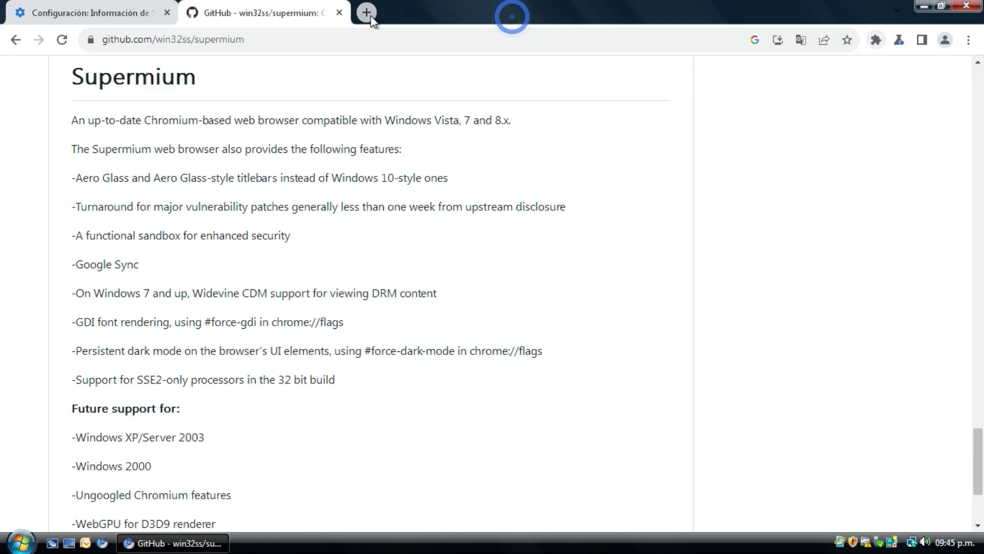
left_click(368, 13)
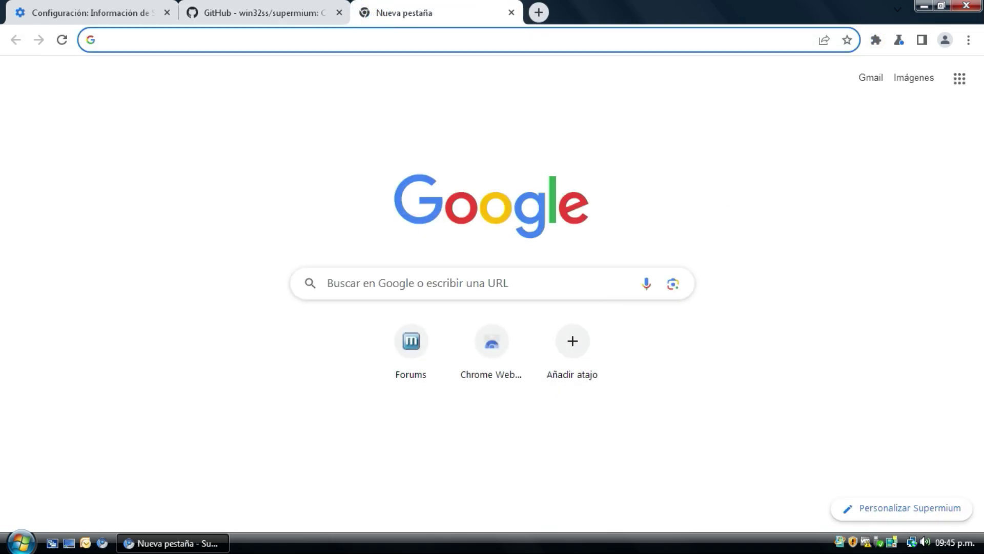
left_click(959, 77)
left_click(779, 223)
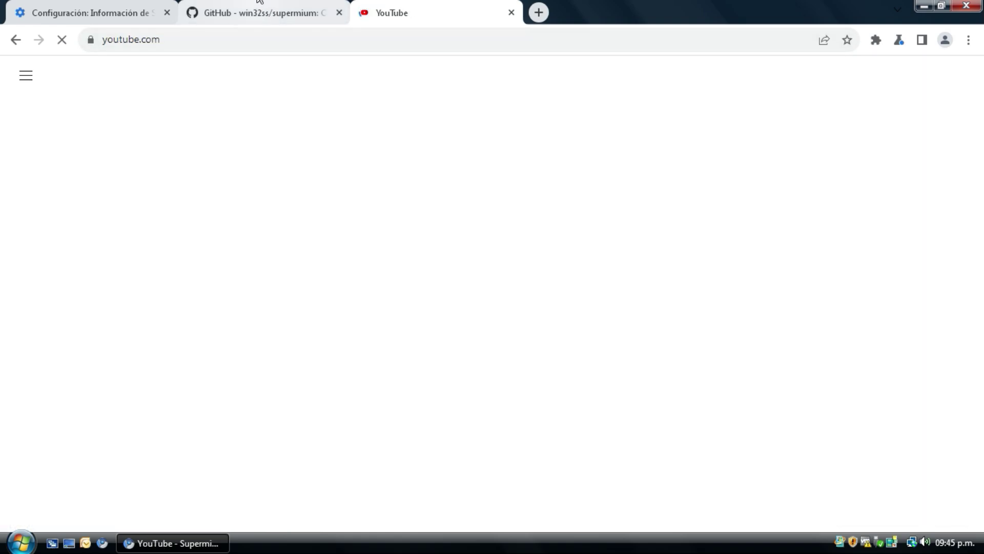
left_click(392, 12)
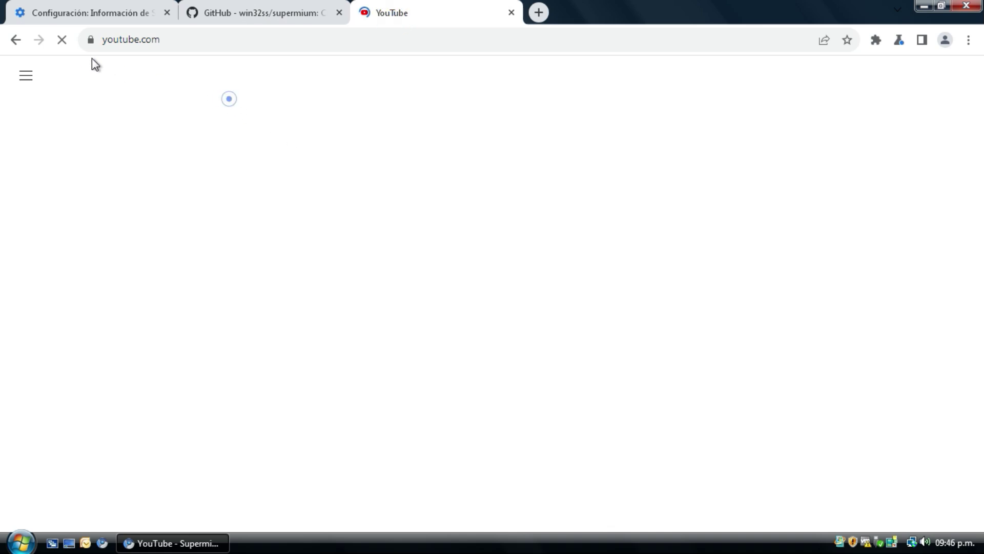
left_click(238, 14)
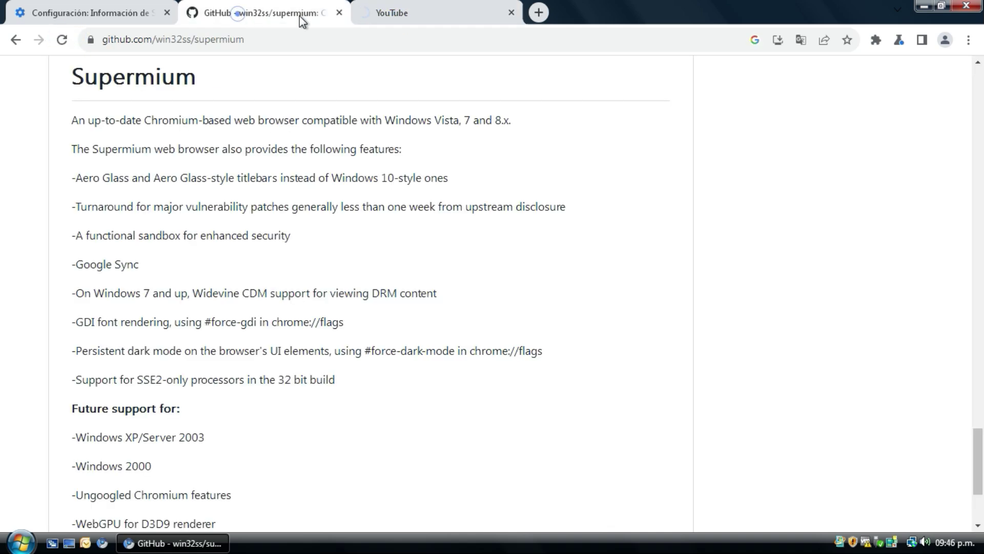
left_click(440, 17)
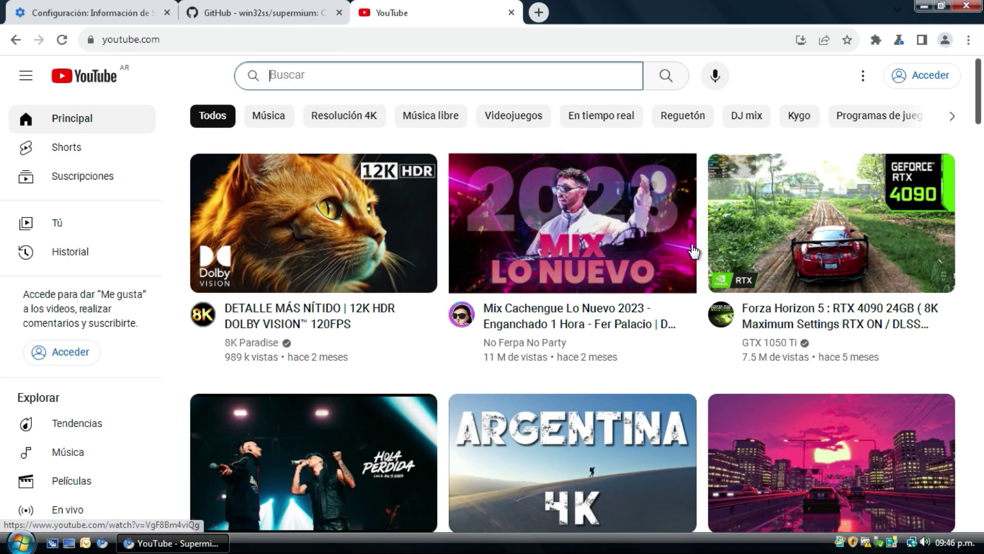
Search YouTube for "windows vista".
scroll(273, 201, "down", 7)
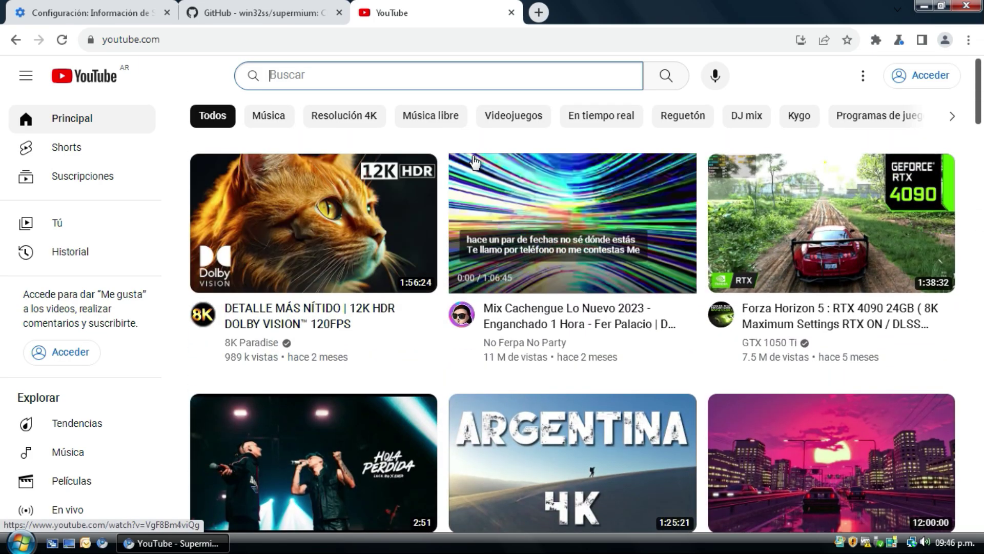
type("/windwos")
key("BackSpace")
key("BackSpace")
key("BackSpace")
type("ows vista")
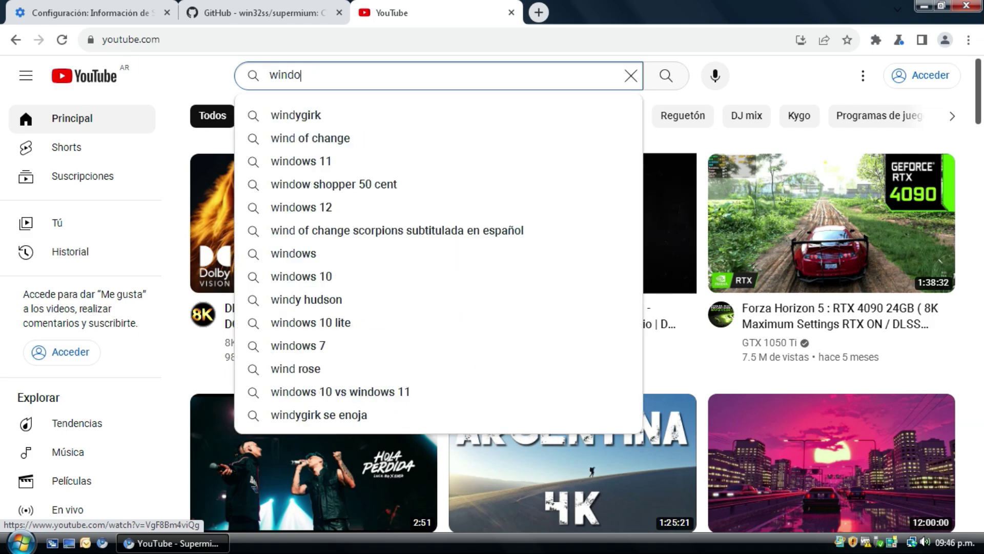
key("Return")
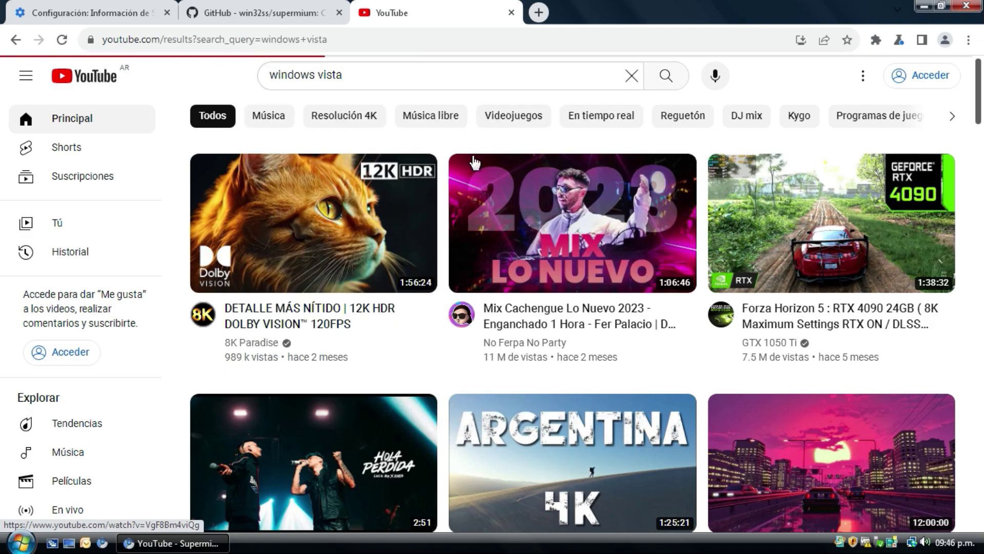
Browse the results, open "Unboxing and Installing Windows Vista Business in 2023!", play it briefly and pause it.
scroll(215, 336, "down", 8)
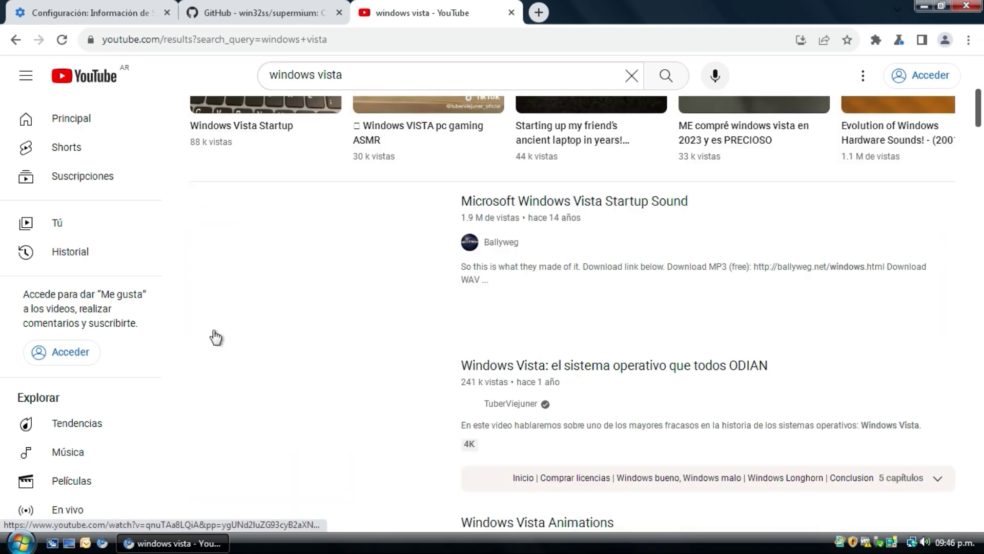
scroll(199, 335, "down", 15)
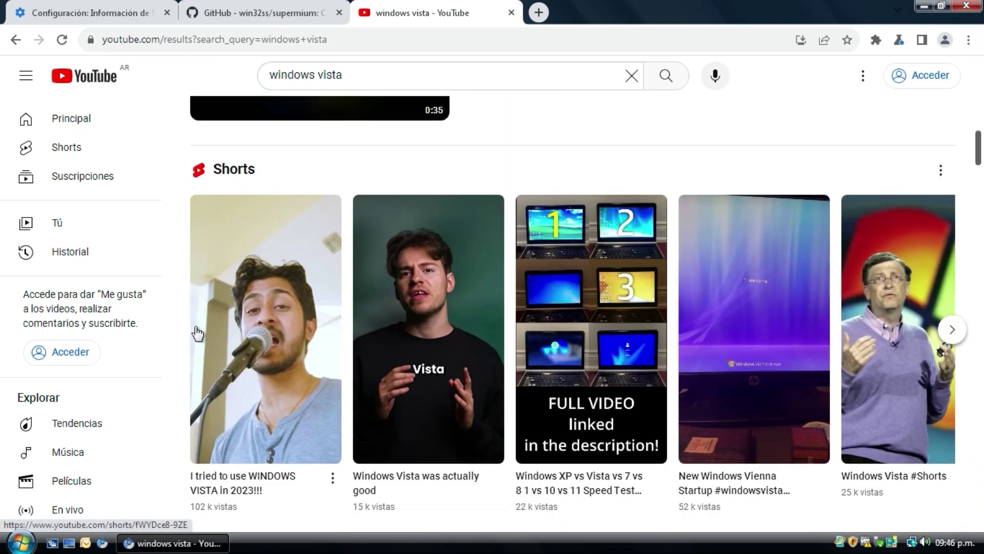
scroll(197, 331, "down", 8)
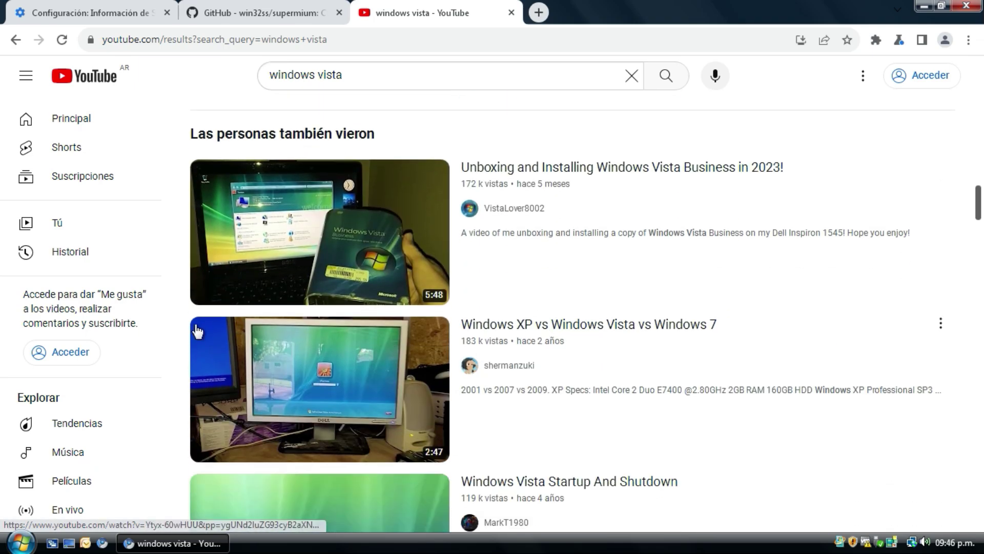
left_click(276, 245)
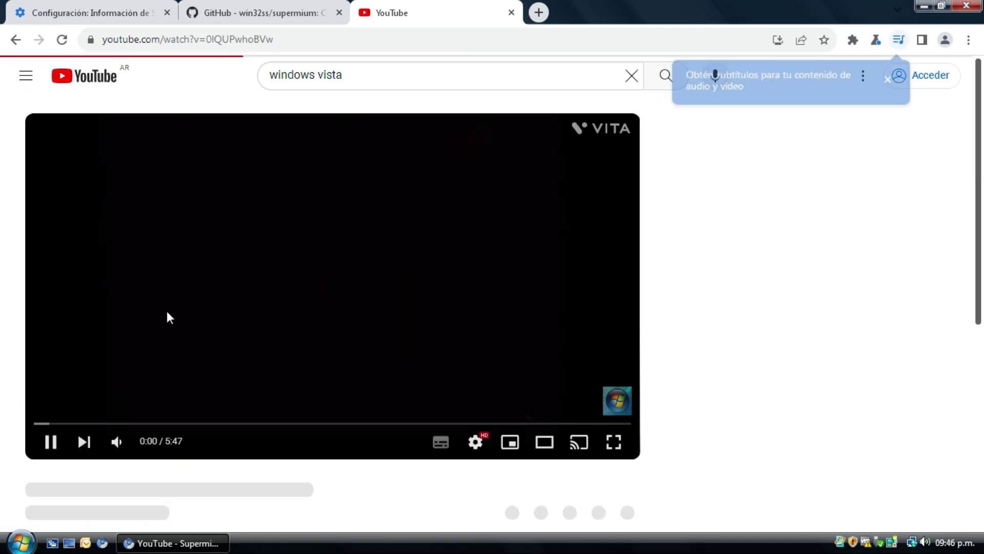
left_click(51, 442)
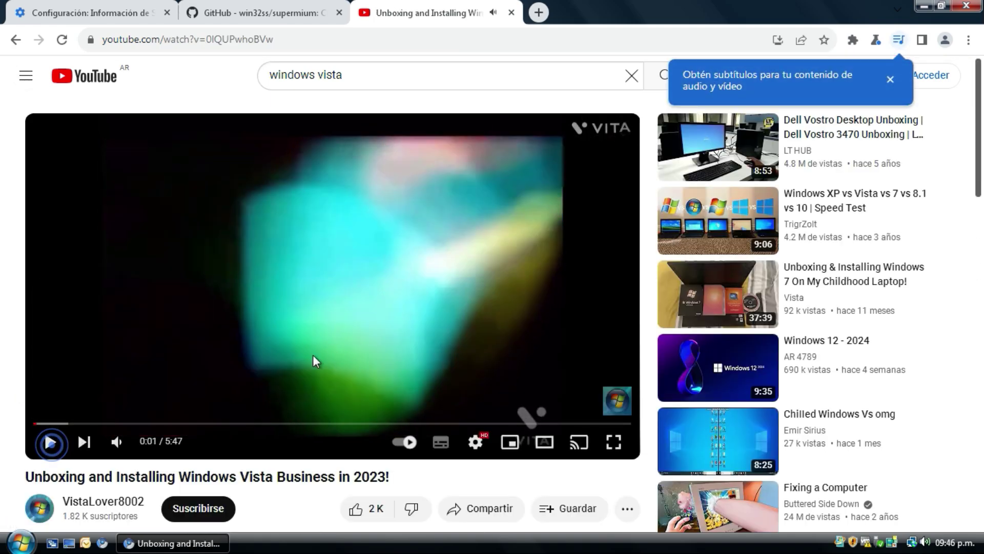
left_click(365, 383)
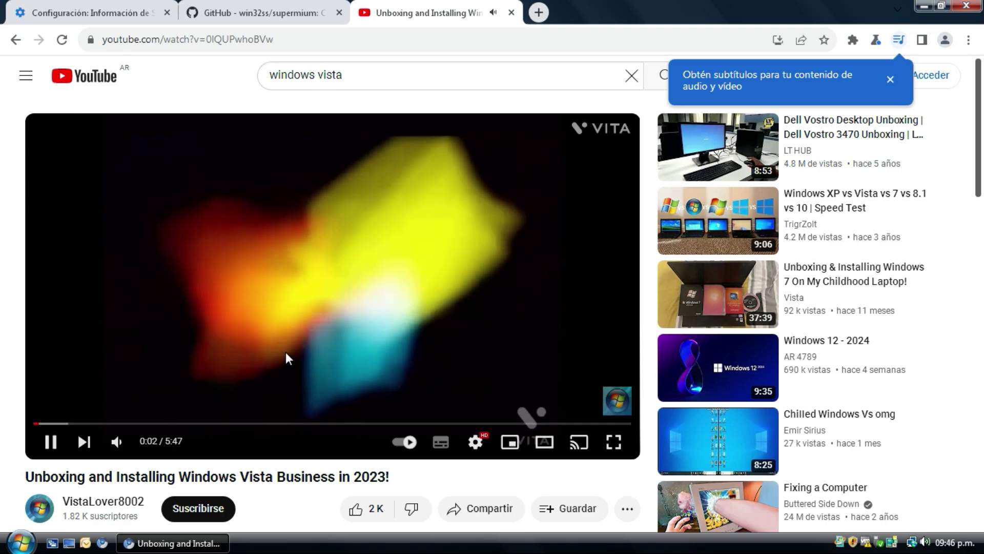
left_click(285, 356)
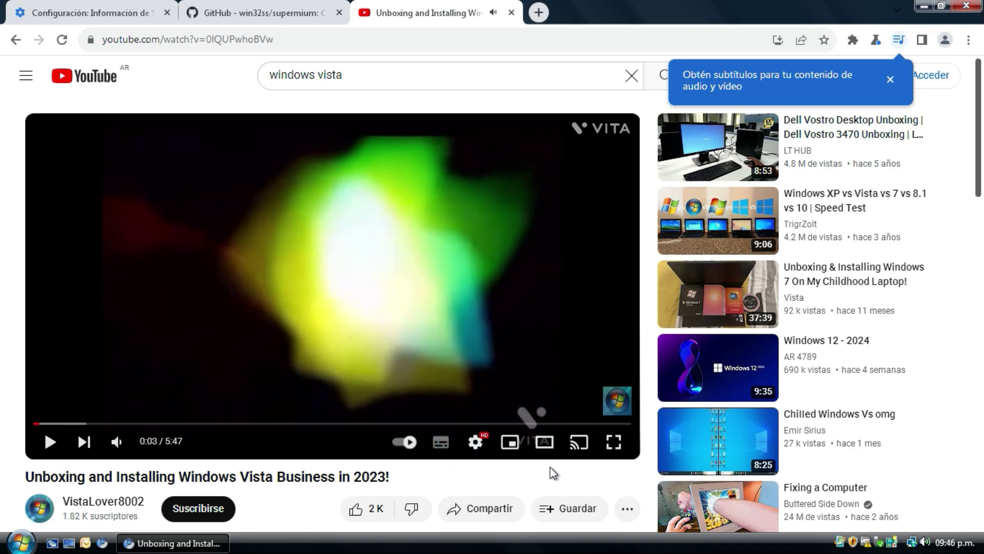
View the quality options available for the paused Windows Vista video.
left_click(477, 444)
left_click(439, 400)
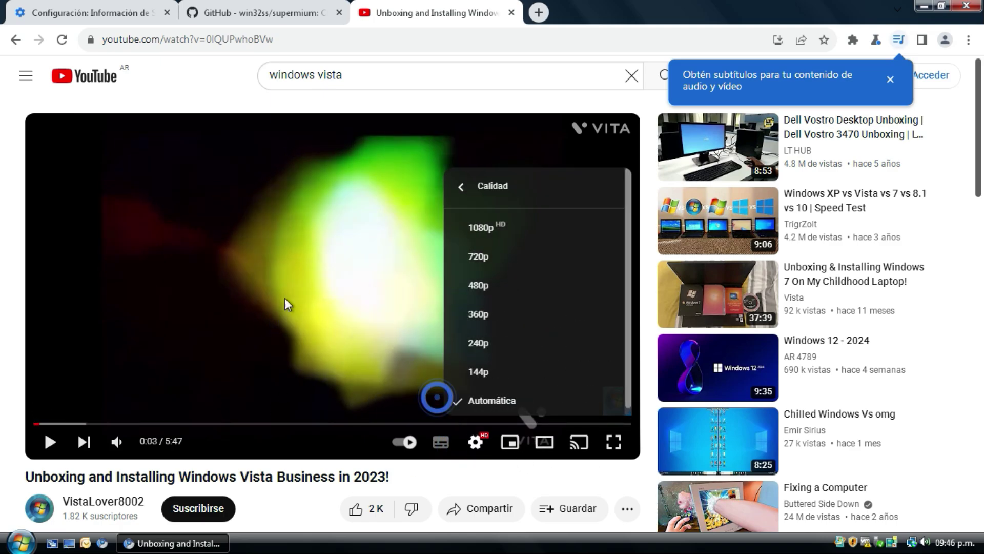
left_click(436, 398)
Browse the comments below the video and expand its full description.
scroll(293, 319, "down", 3)
scroll(561, 450, "down", 20)
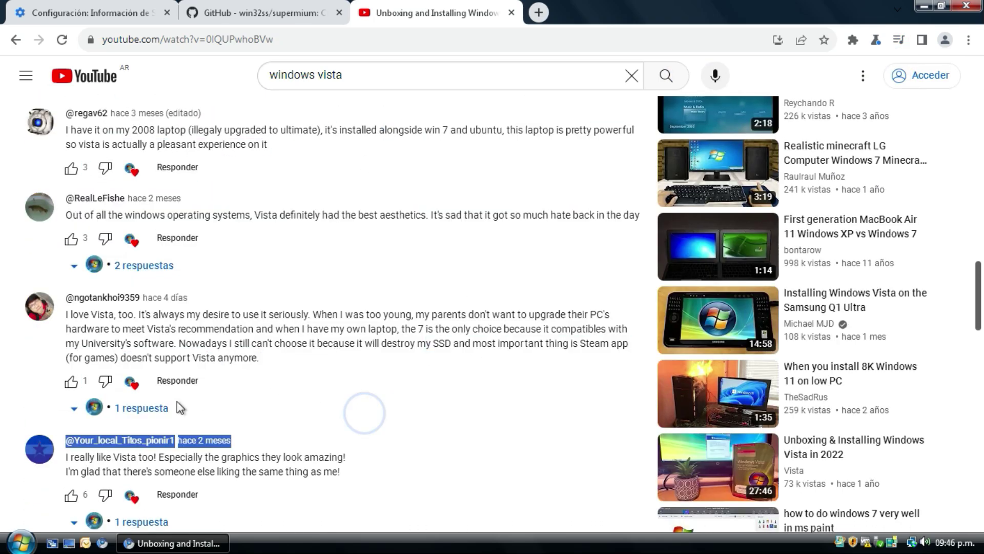
left_click_drag(260, 215, 328, 336)
middle_click(328, 336)
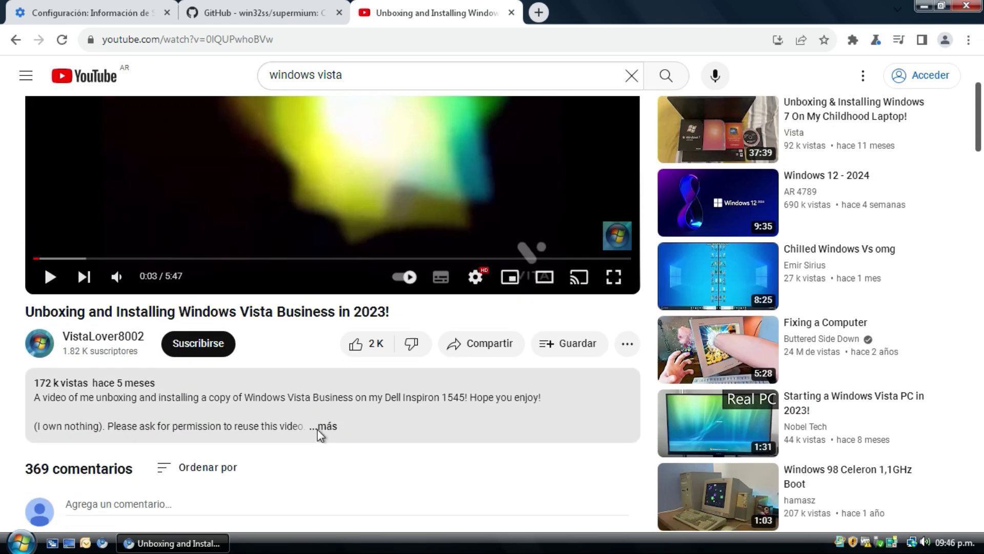
scroll(318, 429, "down", 4)
middle_click(326, 213)
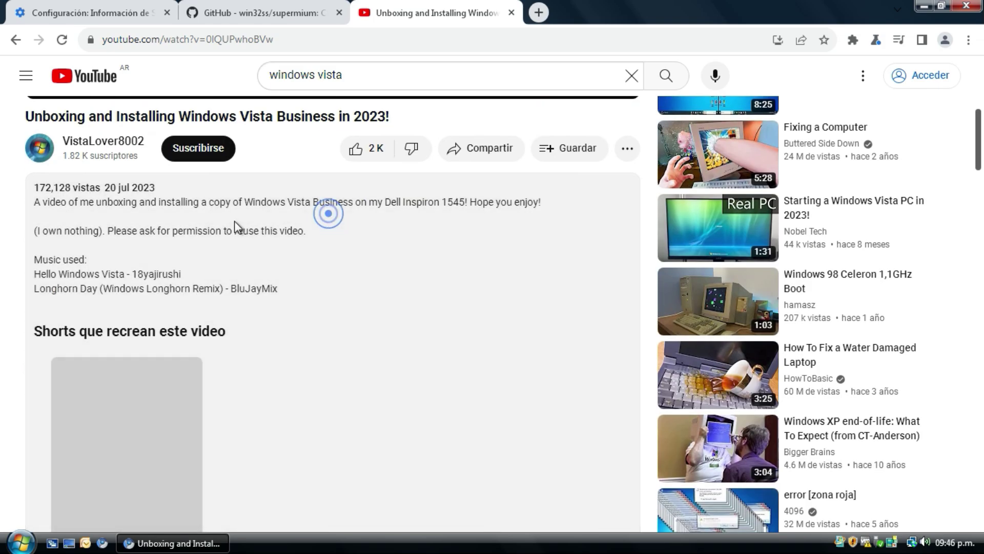
Open Task Manager, check the running processes, performance graphs and applications, and close it.
right_click(298, 536)
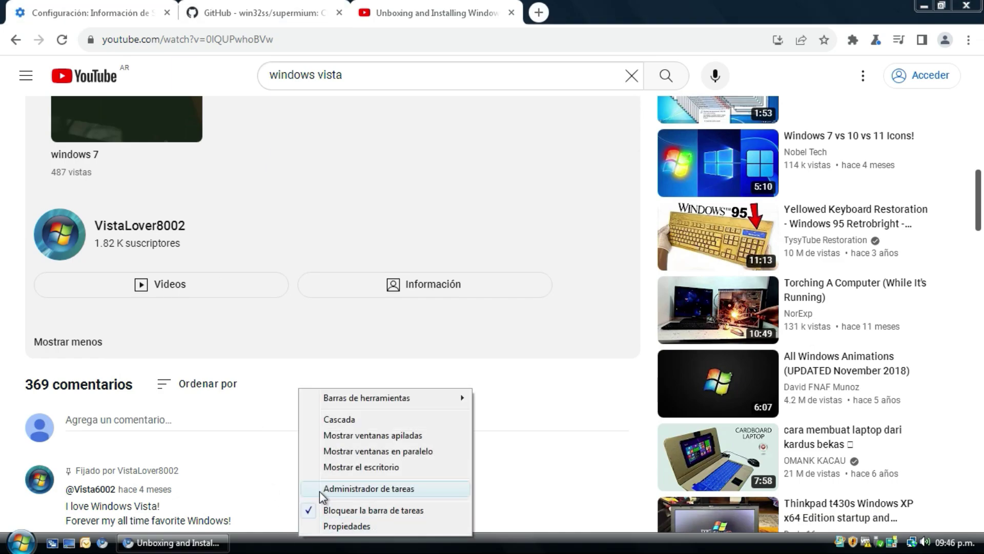
left_click(319, 489)
left_click(94, 54)
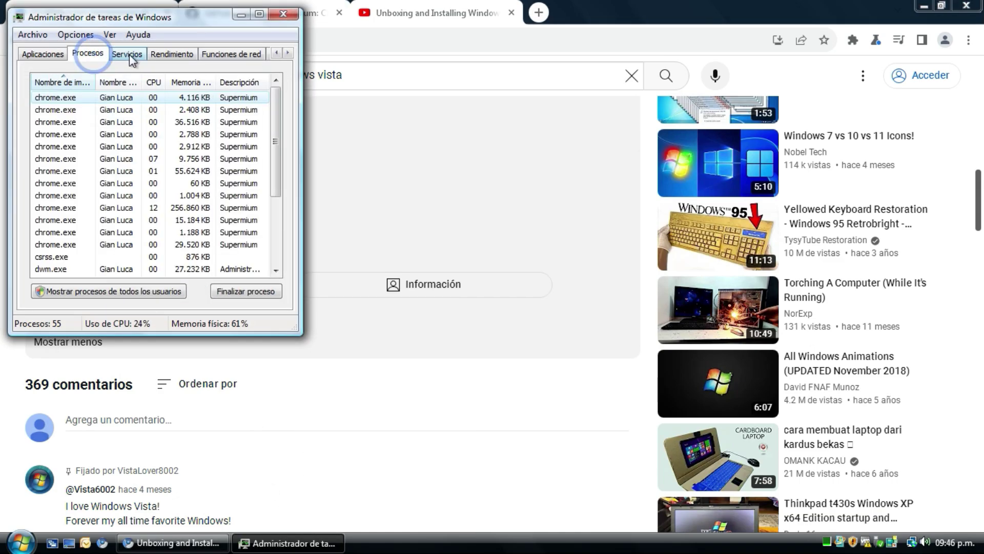
left_click(188, 54)
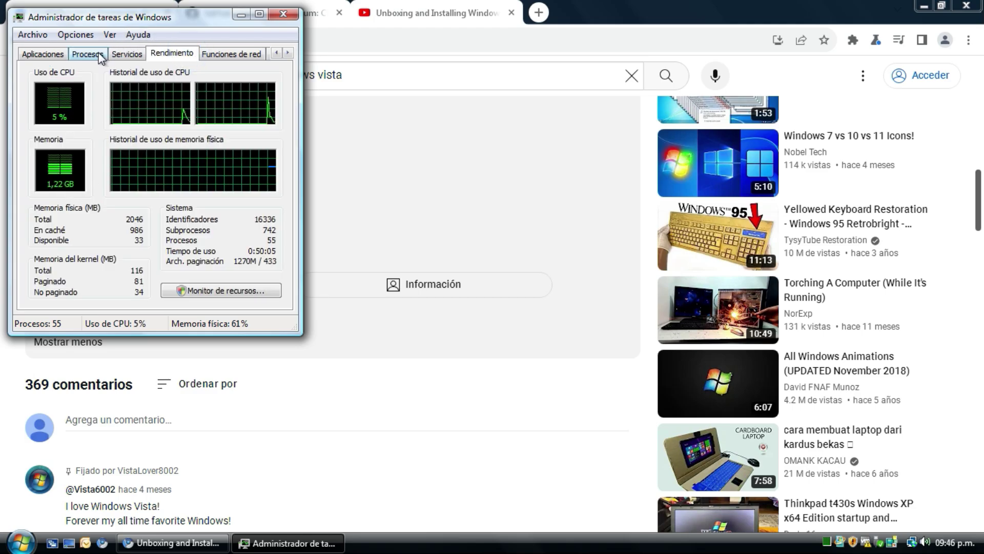
left_click(51, 54)
left_click(283, 14)
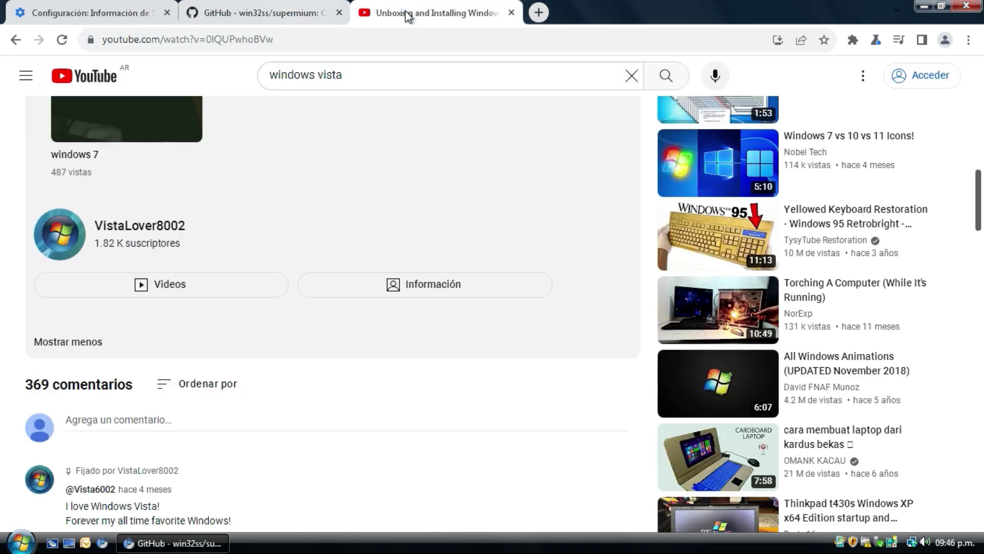
Browse further down the comments of the Windows Vista video and close the YouTube tab.
scroll(323, 164, "down", 20)
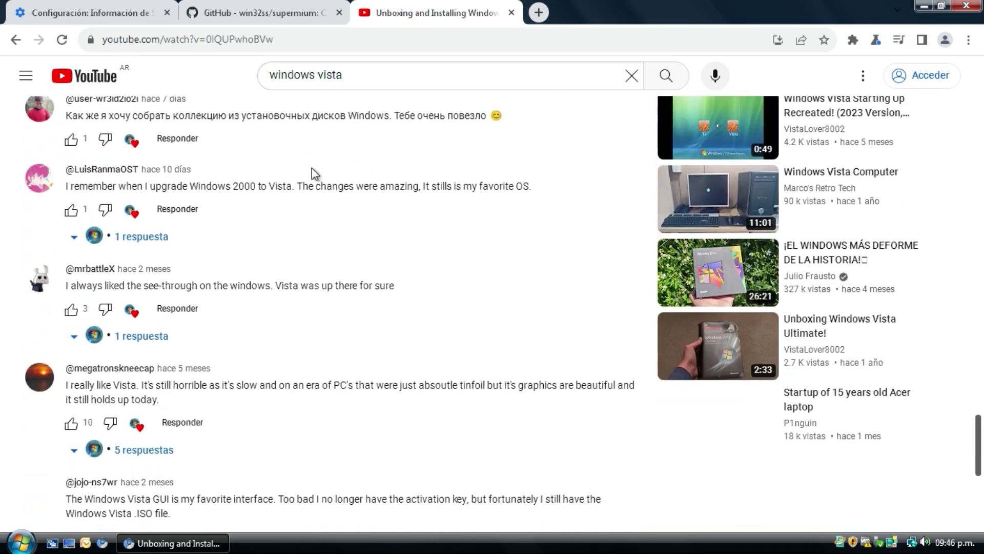
scroll(315, 174, "down", 15)
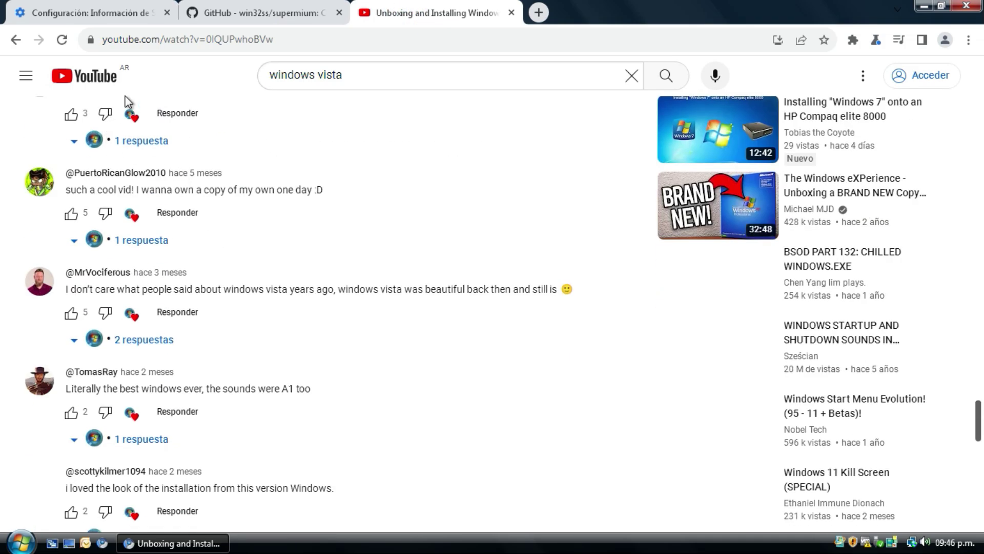
left_click(511, 13)
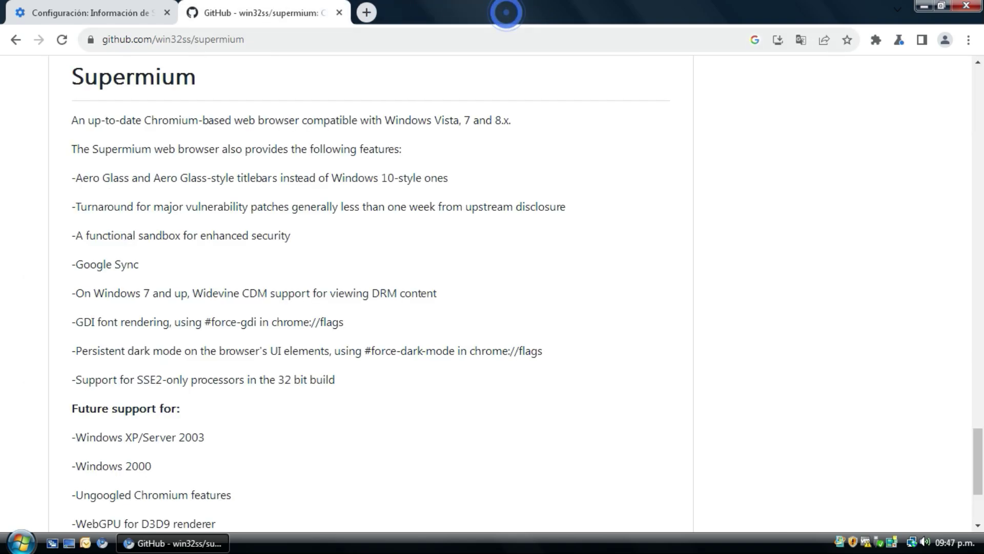
Read the Aero Glass titlebar line in the feature list on the Supermium GitHub page.
triple_click(122, 187)
left_click_drag(64, 184, 540, 182)
left_click(482, 146)
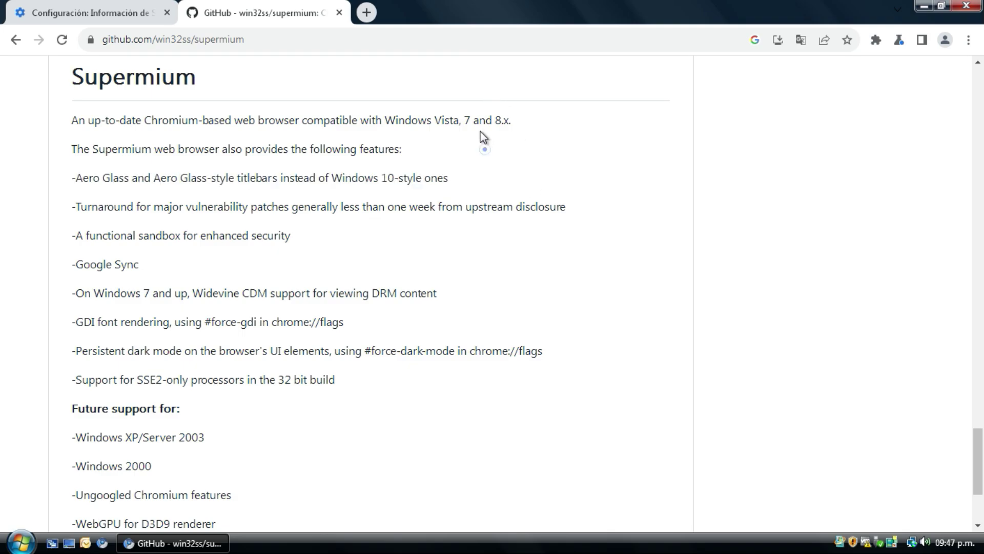
Restore the maximized browser window, view its list of open and recently closed tabs, and move the window to uncover the desktop.
double_click(464, 11)
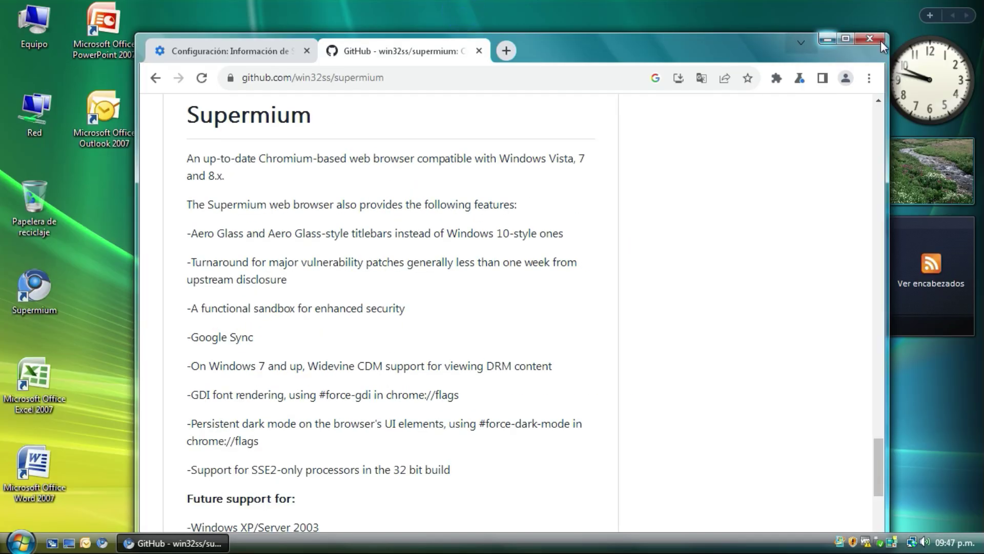
left_click(796, 43)
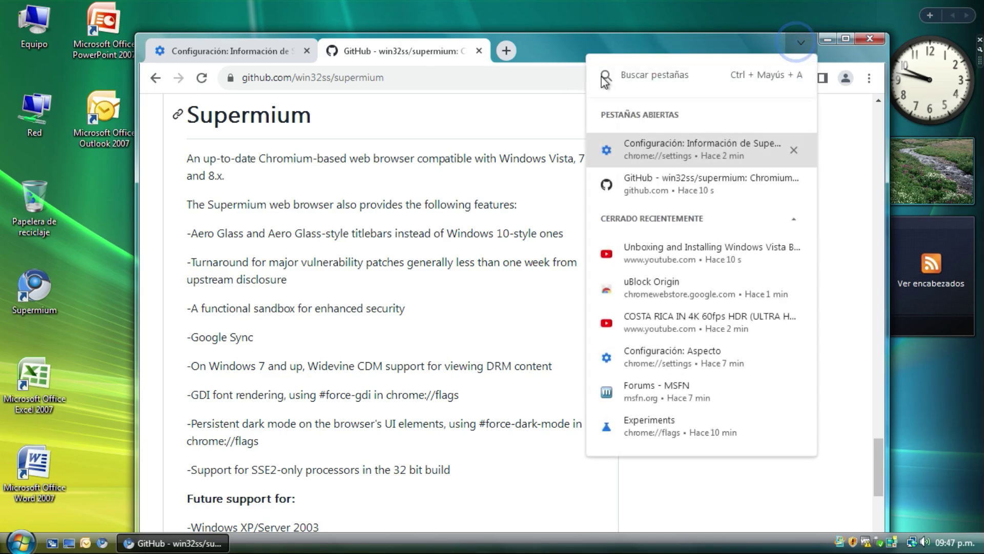
left_click_drag(577, 53, 516, 130)
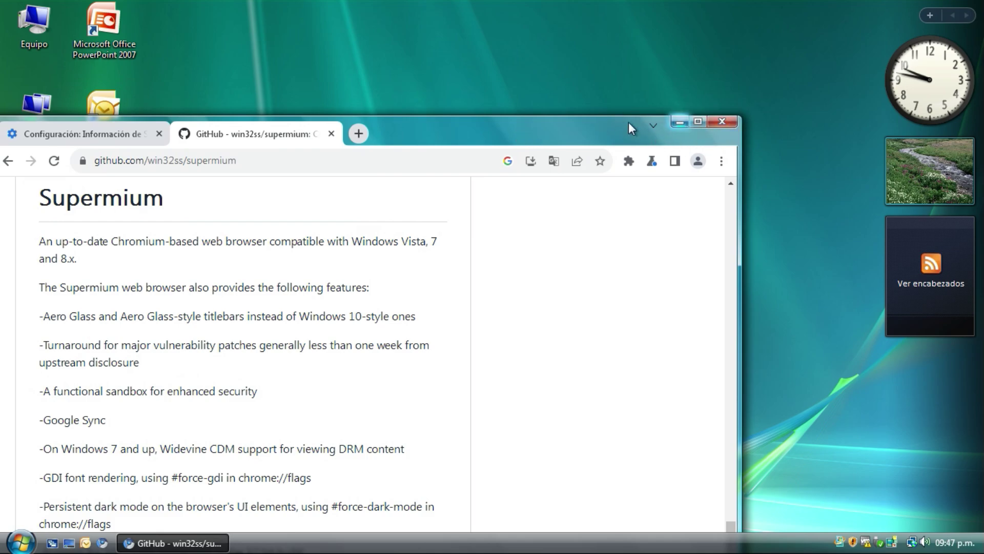
Check the Windows edition and hardware details in the computer's system properties and close them.
right_click(41, 28)
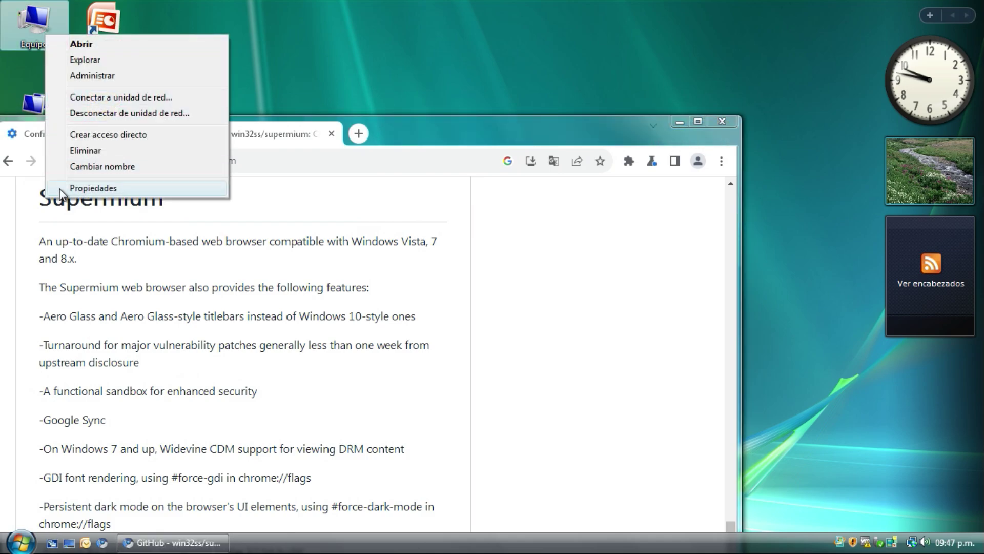
left_click(82, 192)
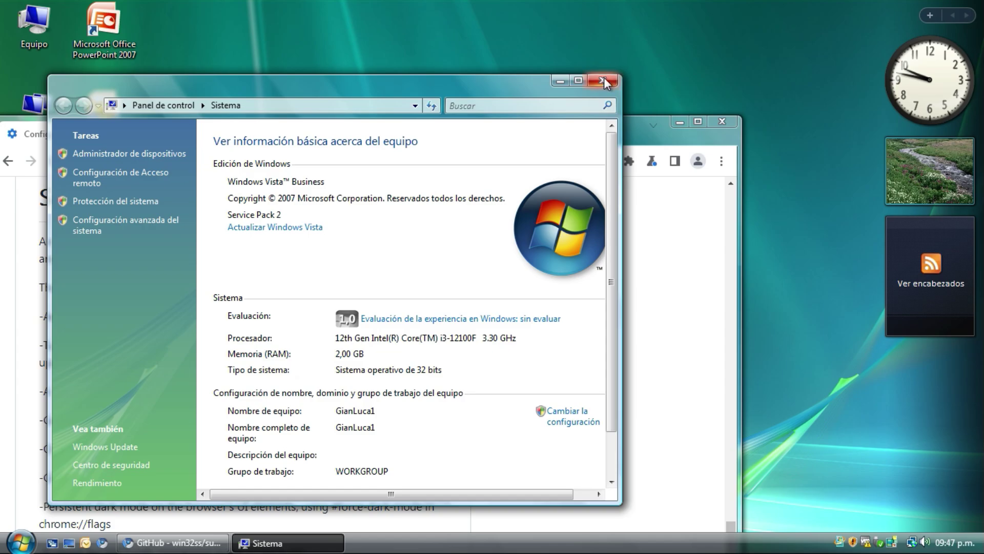
left_click(604, 80)
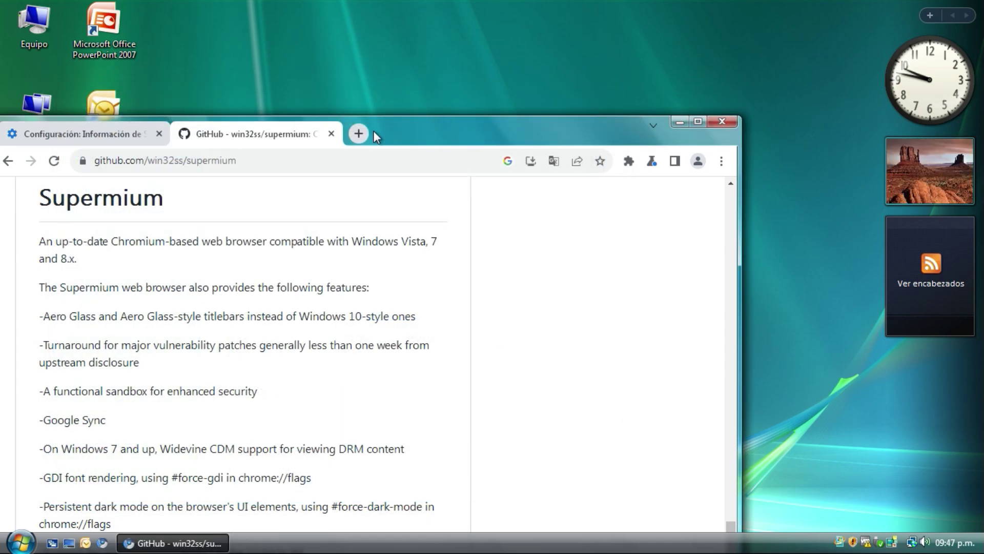
Maximize the browser window and read the feature line about turnaround for major vulnerability patches.
left_click_drag(403, 138, 451, 117)
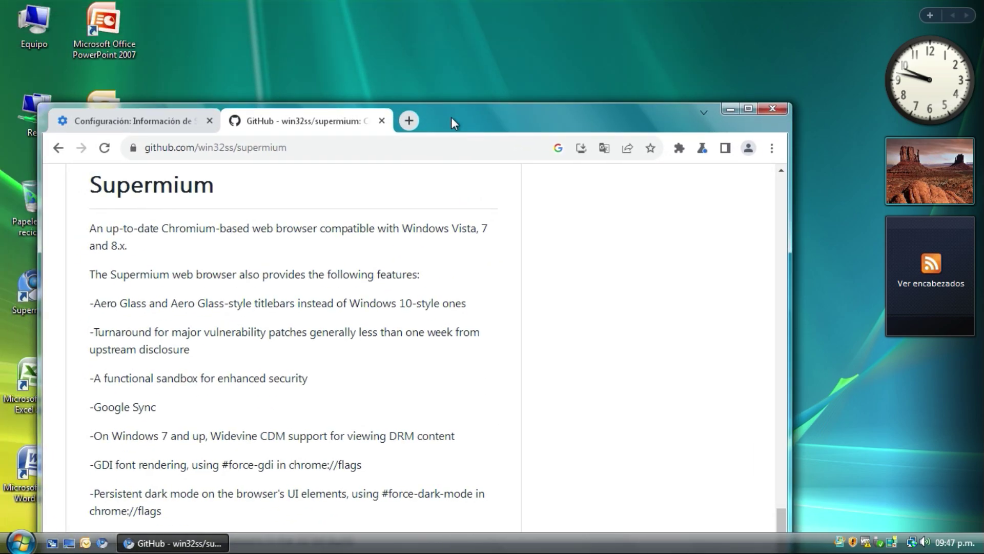
double_click(451, 117)
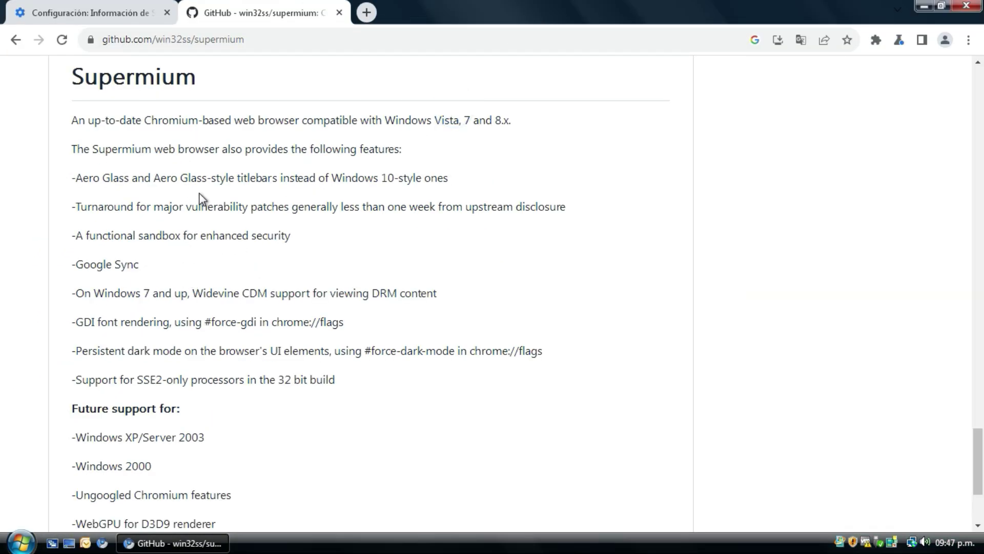
triple_click(200, 205)
left_click_drag(87, 207, 154, 207)
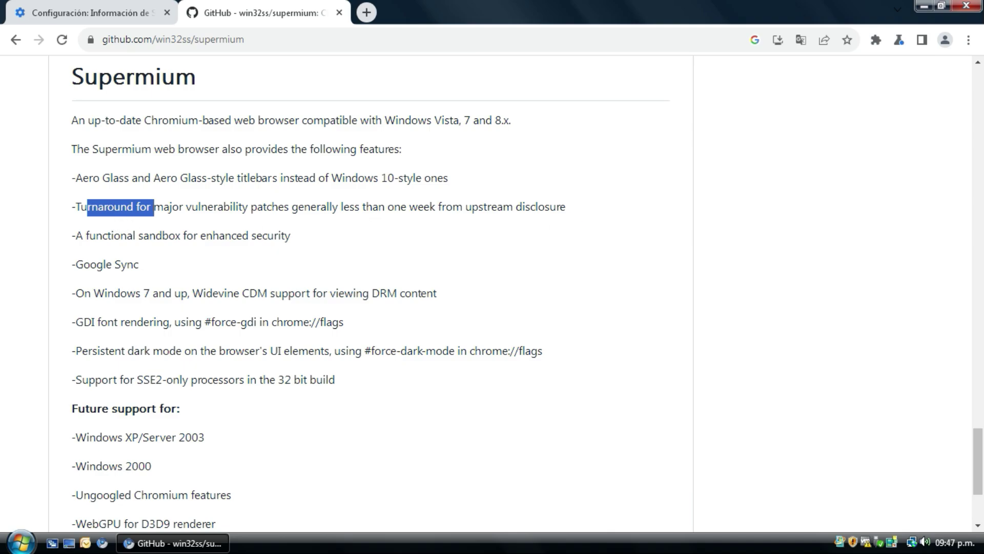
left_click_drag(388, 178, 338, 208)
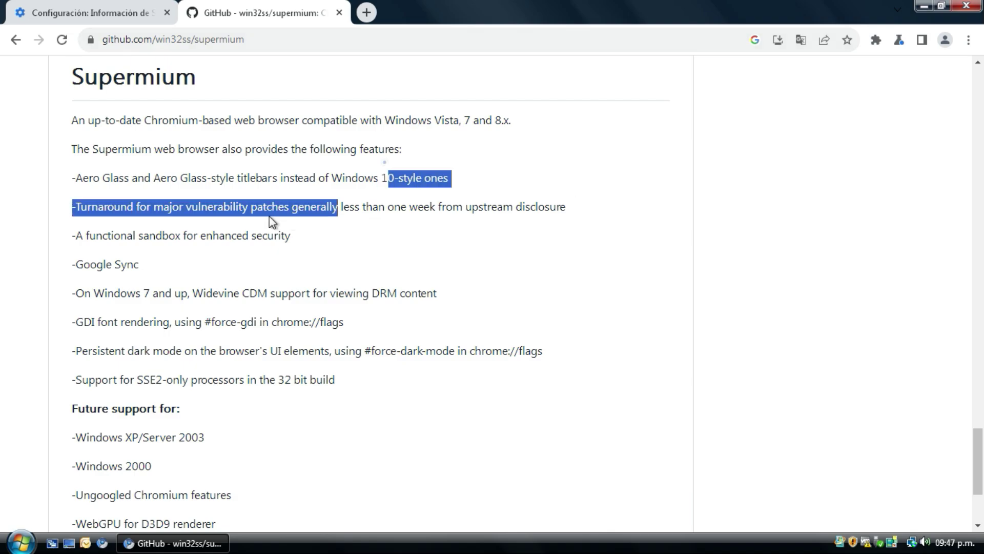
triple_click(338, 207)
left_click(311, 206)
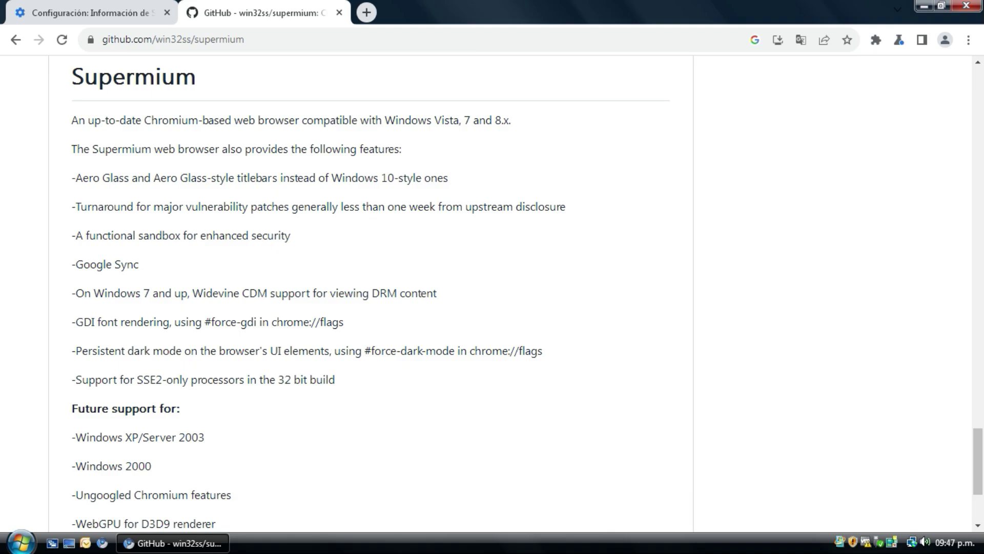
key("ctrl+shift+Left")
key("ctrl+shift+Left")
key("ctrl+shift+Left")
key("ctrl+shift+Left")
key("ctrl+shift+Left")
key("ctrl+shift+Left")
key("ctrl+shift+Left")
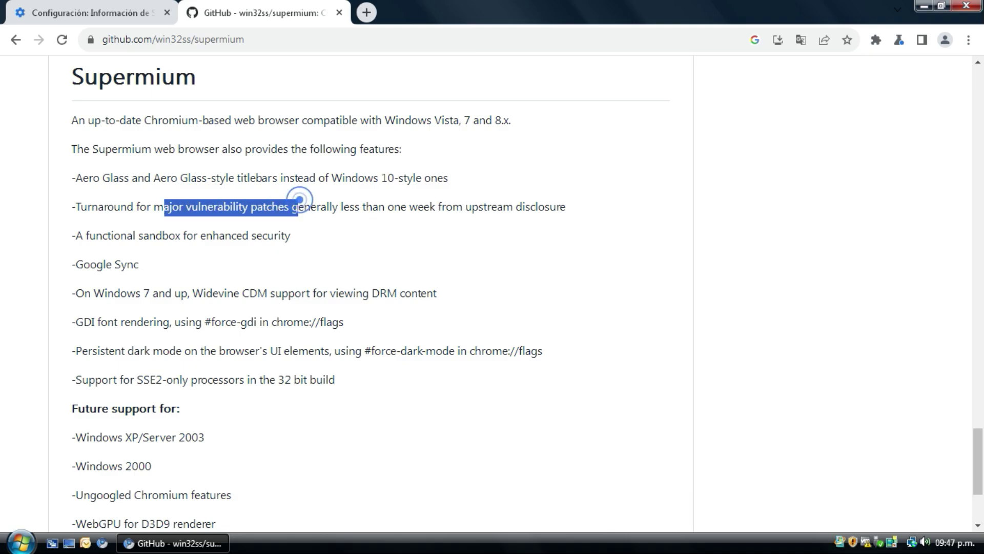
left_click_drag(298, 206, 137, 206)
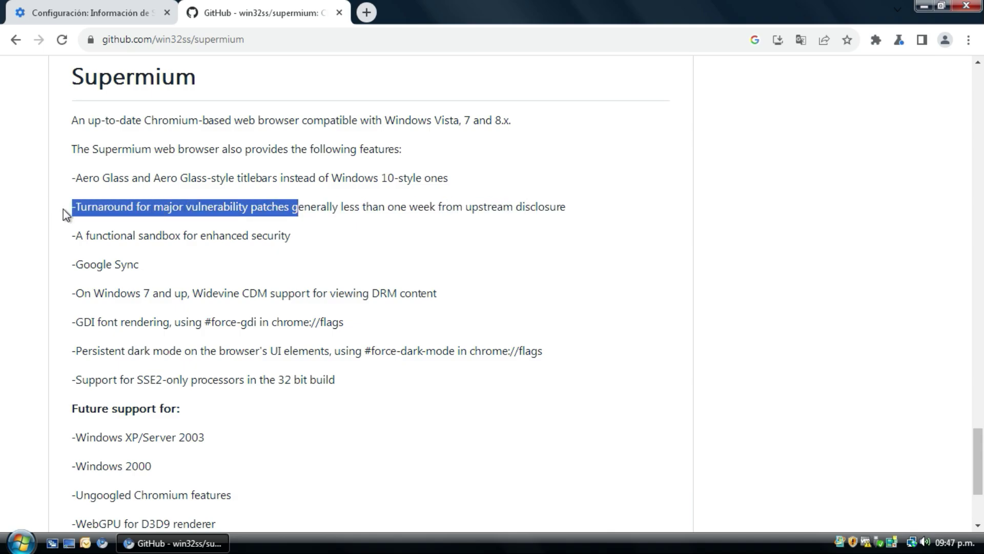
left_click_drag(81, 208, 437, 208)
left_click_drag(578, 215, 169, 208)
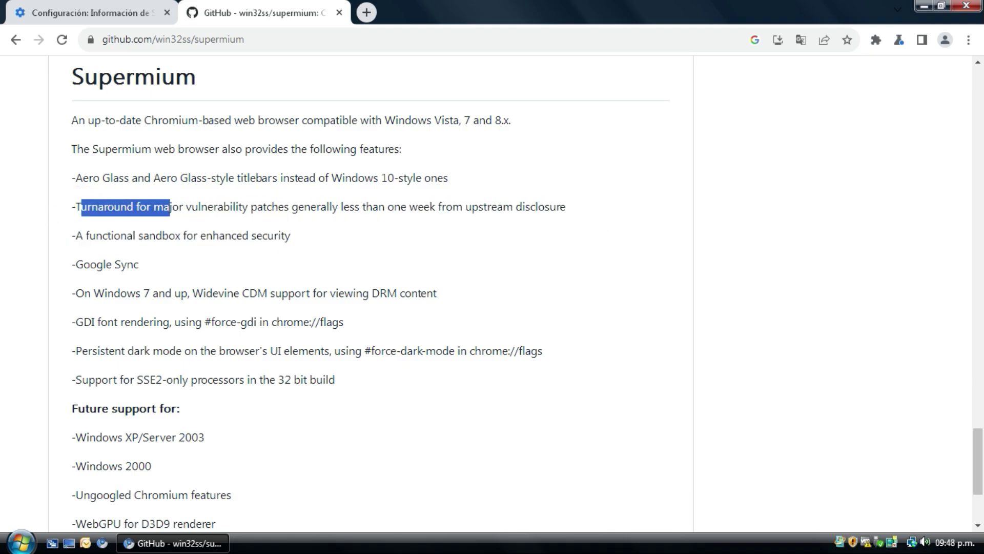
left_click(169, 209)
triple_click(169, 208)
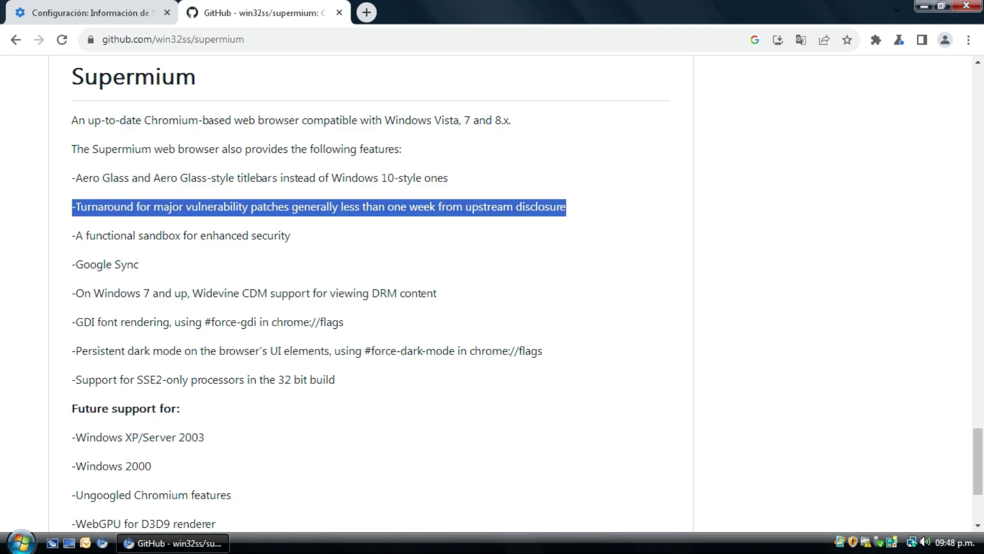
triple_click(169, 208)
left_click(165, 213)
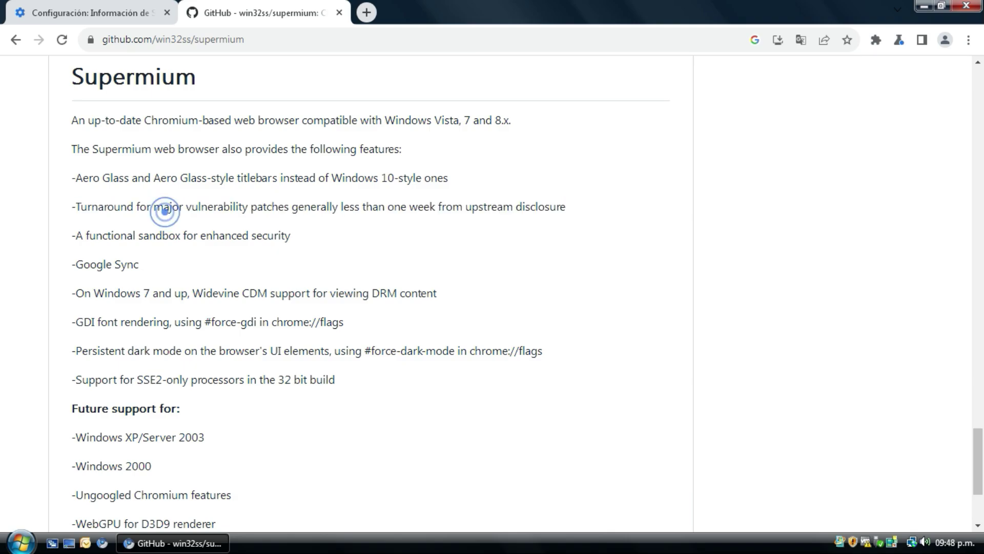
Read the functional sandbox and Google Sync lines in the Supermium feature list.
triple_click(160, 236)
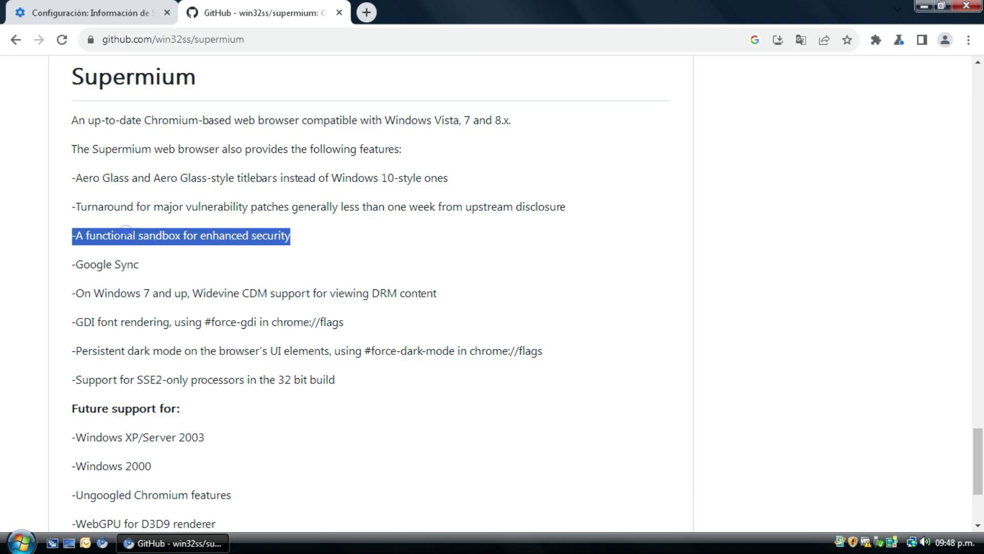
left_click(83, 236)
triple_click(82, 236)
left_click(314, 241)
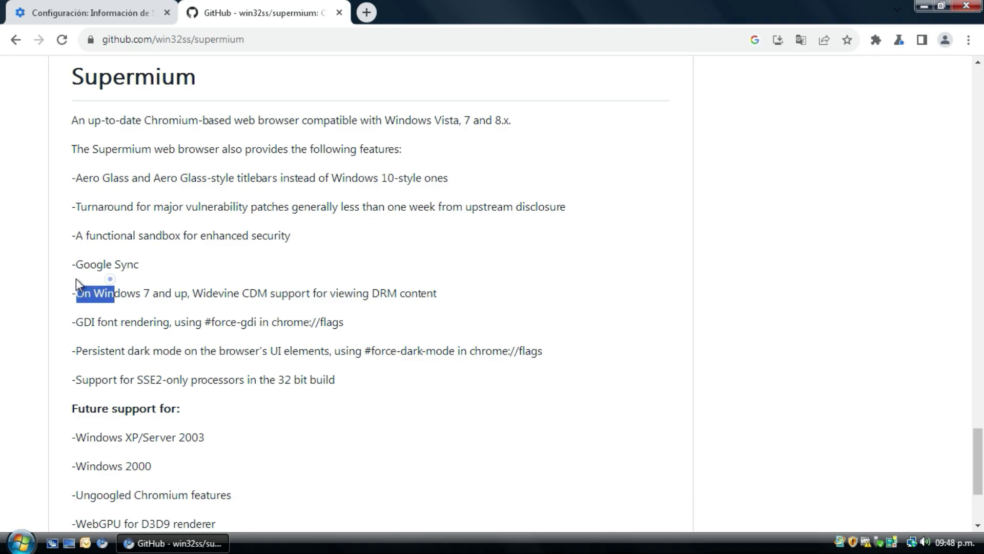
left_click_drag(84, 264, 121, 237)
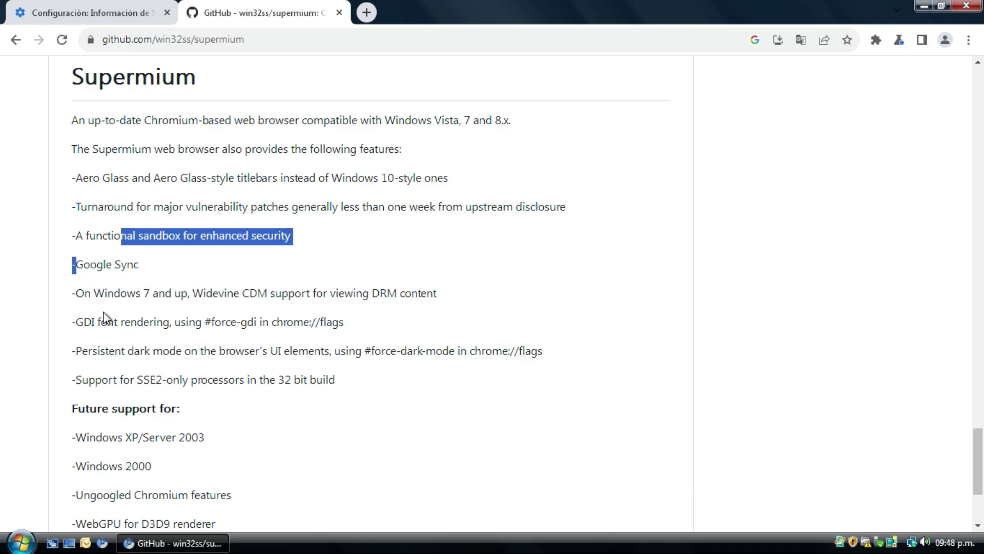
left_click(103, 311)
Read the feature lines on Widevine CDM support for DRM content and GDI font rendering.
left_click_drag(73, 295, 258, 295)
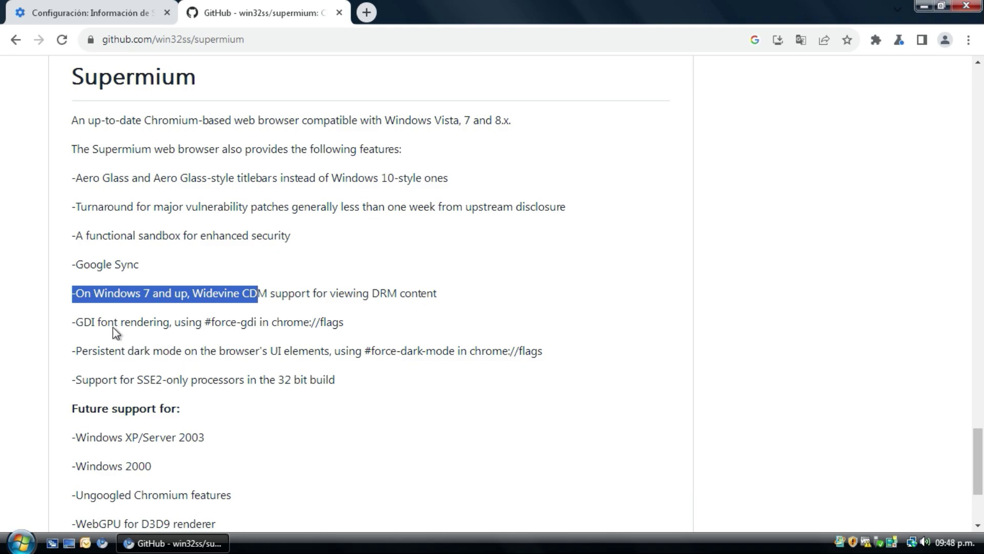
left_click_drag(84, 322, 287, 322)
mouse_move(149, 322)
left_mouse_down()
mouse_move(358, 319)
mouse_move(72, 326)
mouse_move(106, 307)
mouse_move(163, 322)
left_mouse_up()
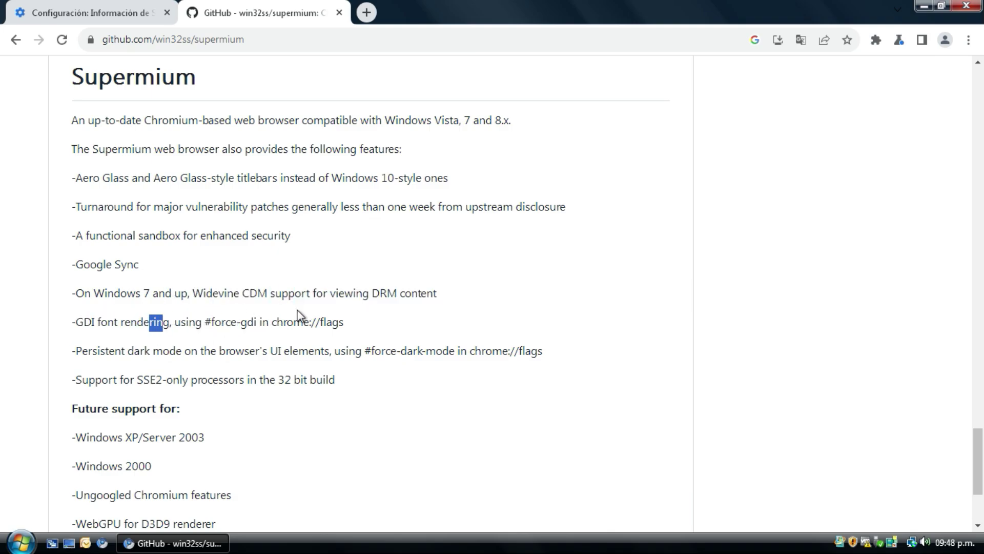
left_click_drag(298, 312, 156, 335)
left_click(135, 341)
left_click(969, 39)
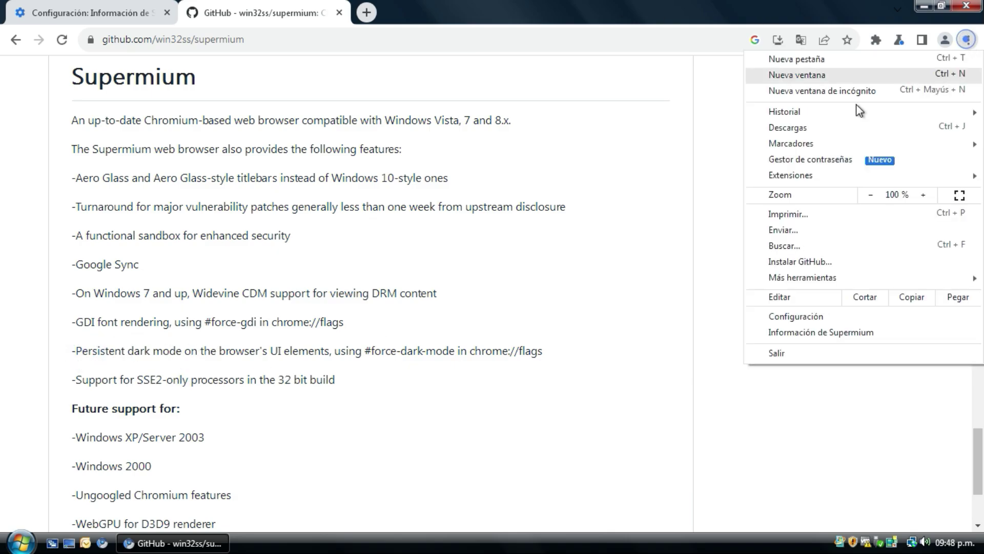
left_click(799, 317)
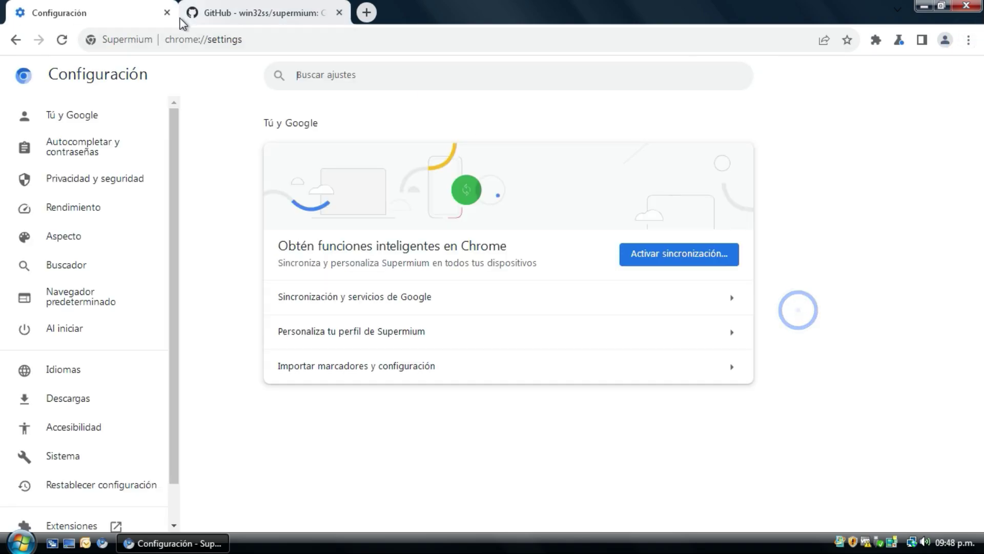
left_click(16, 40)
left_click(189, 14)
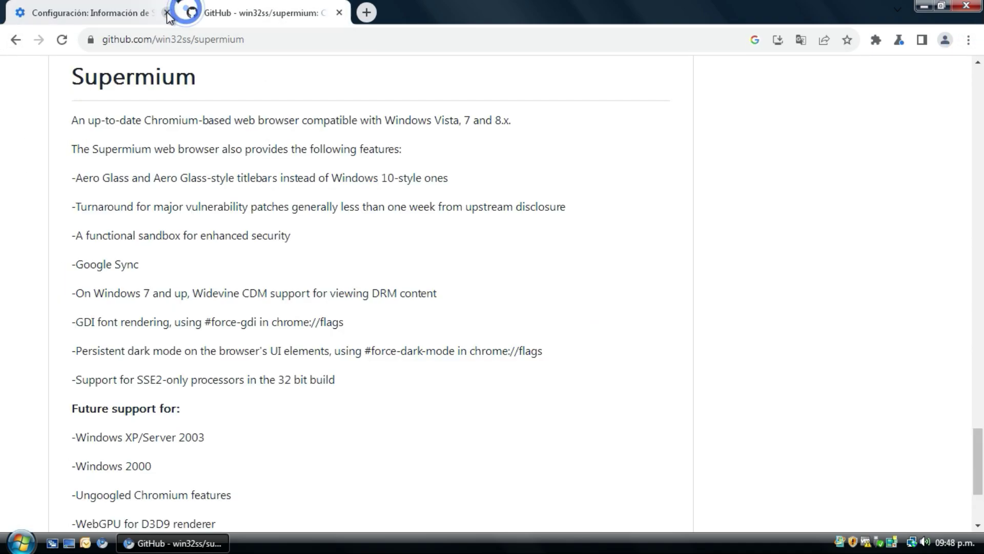
Open chrome://flags/ in a new tab and search the experiments for "dark mo".
key("ctrl+t")
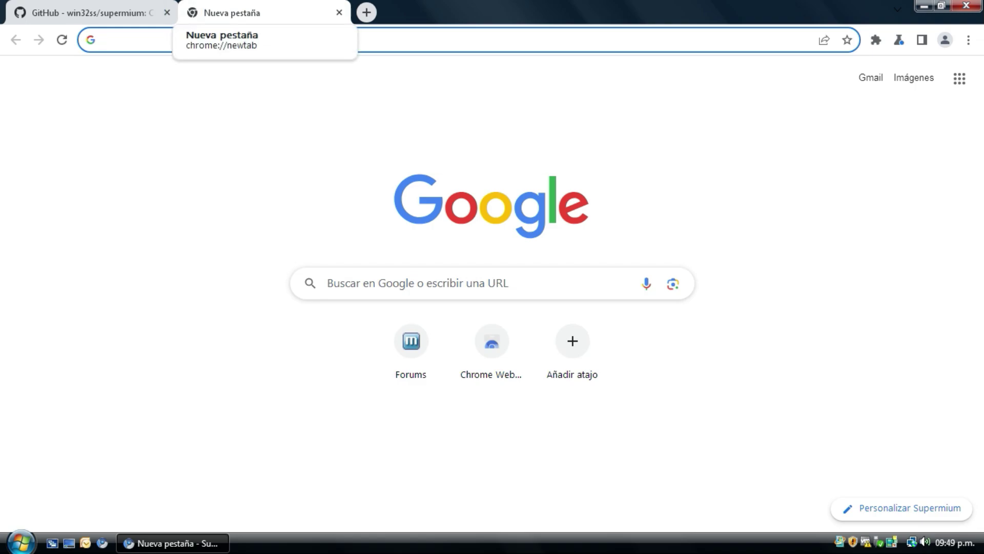
type("chrome://flags/")
left_click(125, 69)
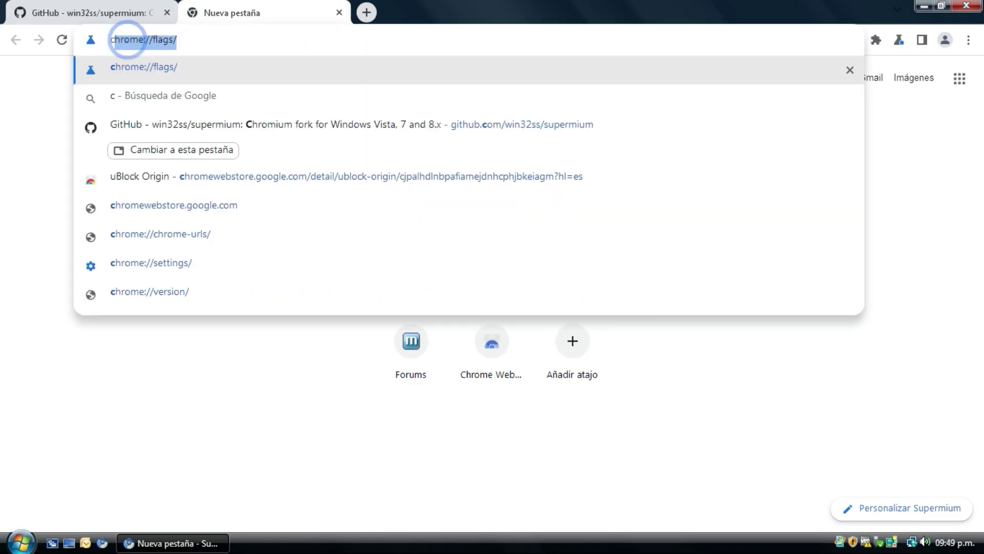
type("dark mo")
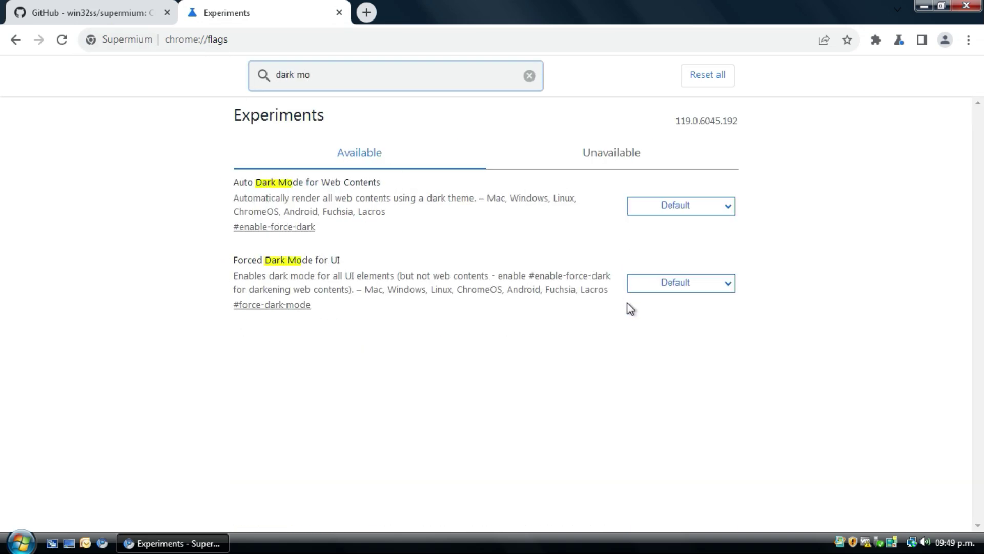
Set the Forced Dark Mode for UI flag to Enabled, relaunch the browser and restore its window to a smaller size.
left_click(638, 284)
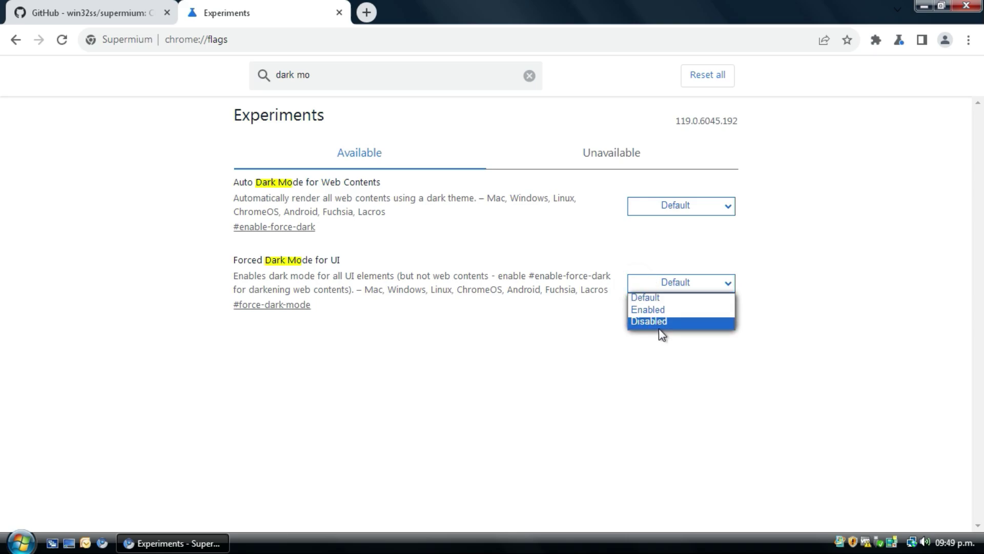
left_click(645, 310)
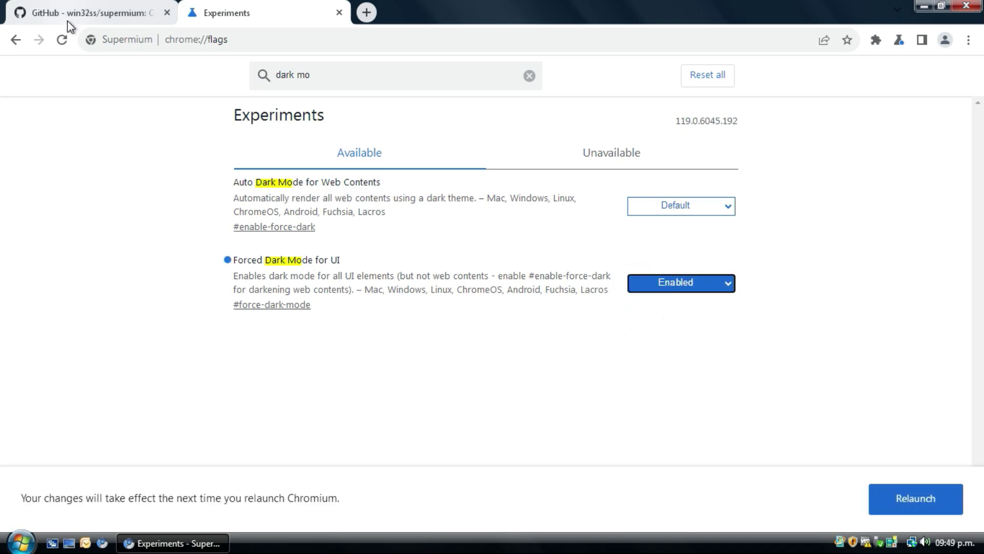
left_click(909, 497)
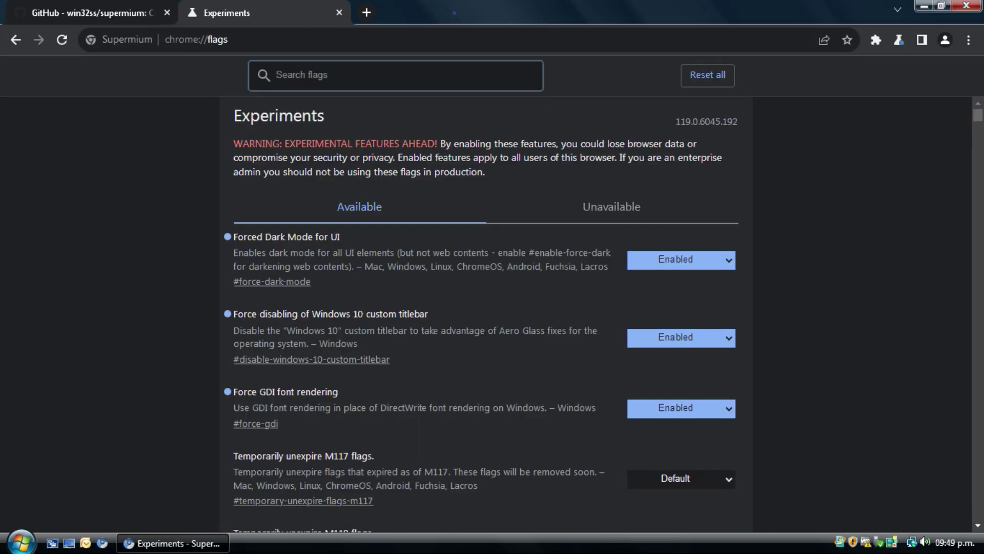
double_click(500, 11)
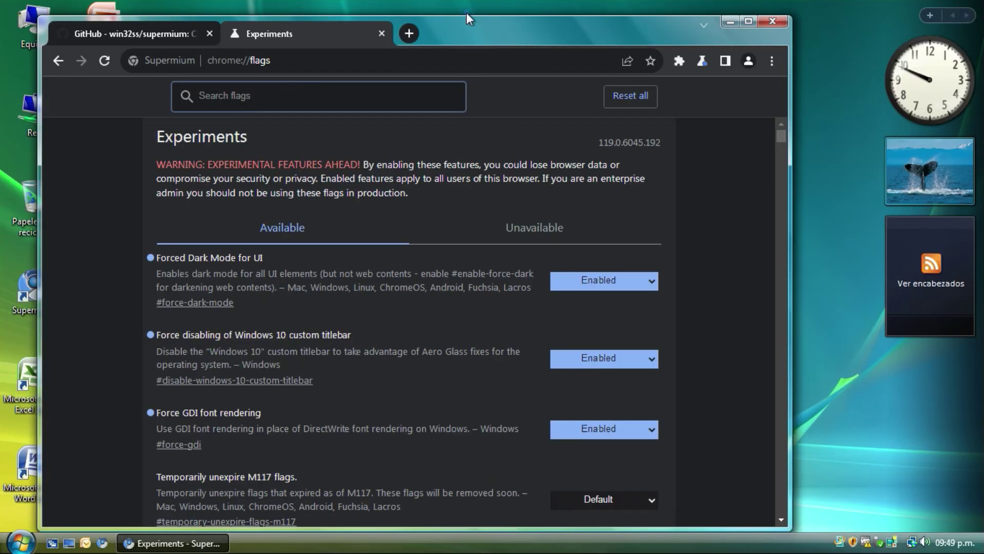
Return to the Supermium GitHub page and read the README feature line on SSE2-only processor support.
left_click(163, 35)
scroll(256, 277, "down", 20)
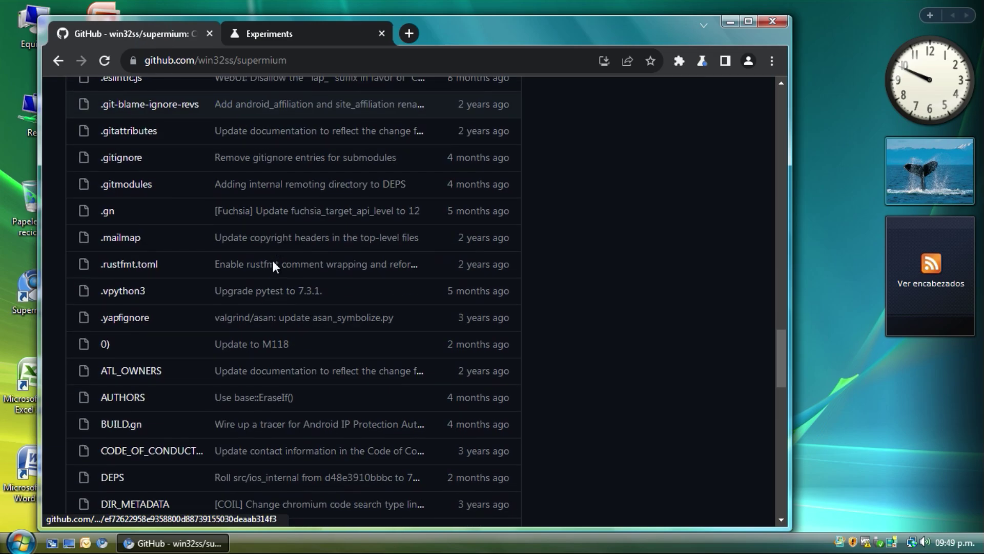
scroll(262, 235, "up", 6)
left_click_drag(211, 305, 171, 363)
scroll(171, 363, "down", 1)
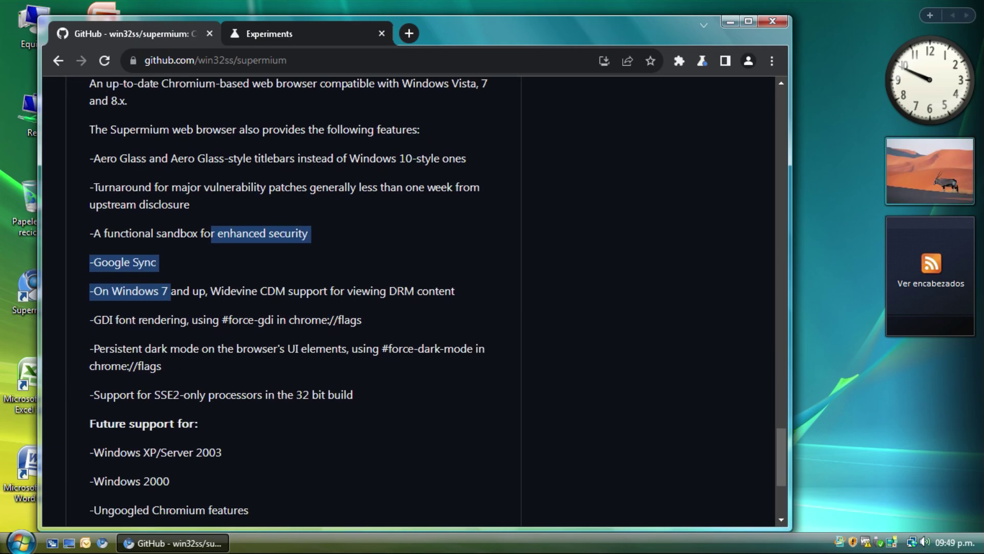
left_click_drag(127, 394, 101, 405)
left_click(100, 405)
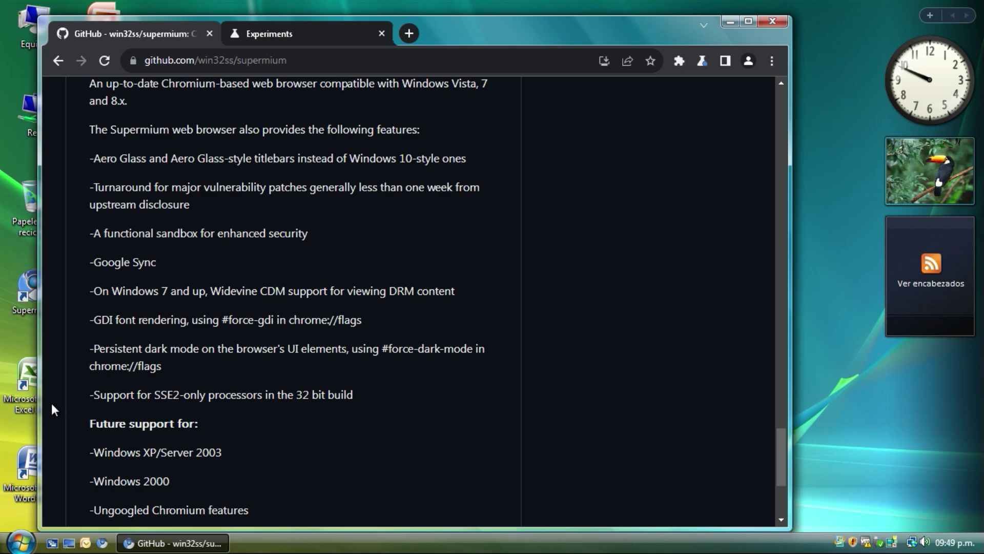
Search Google for "lga478" in a new tab and browse the image results.
left_click(420, 30)
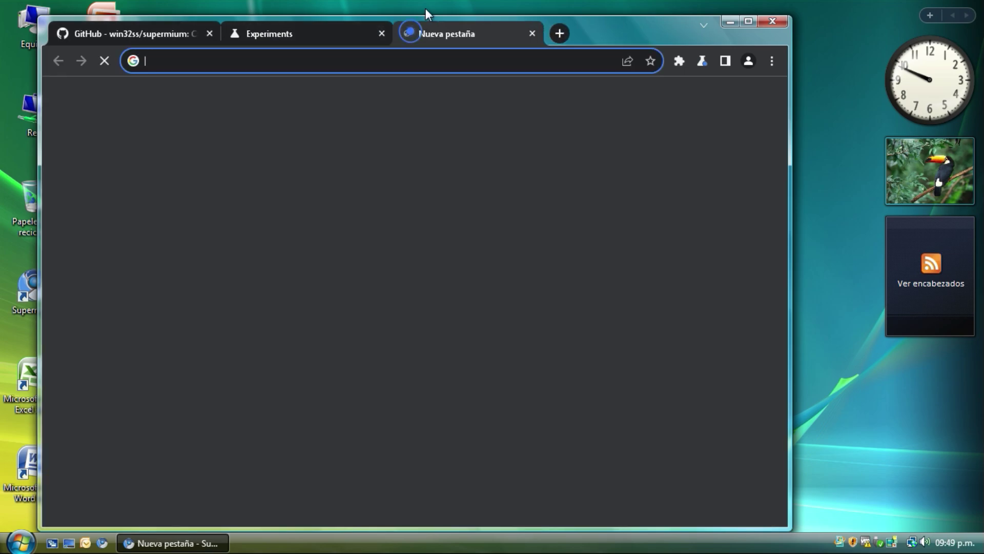
type("lga")
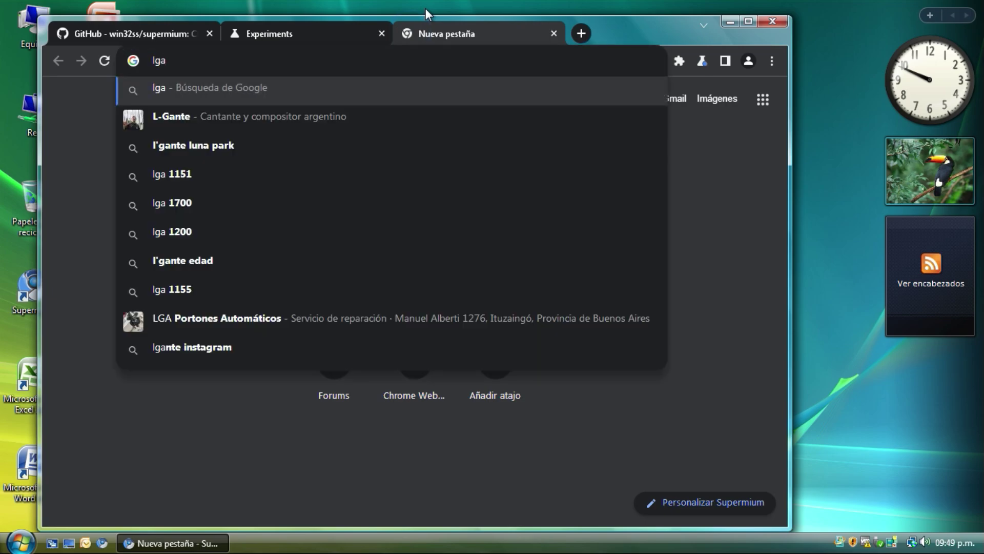
type("478")
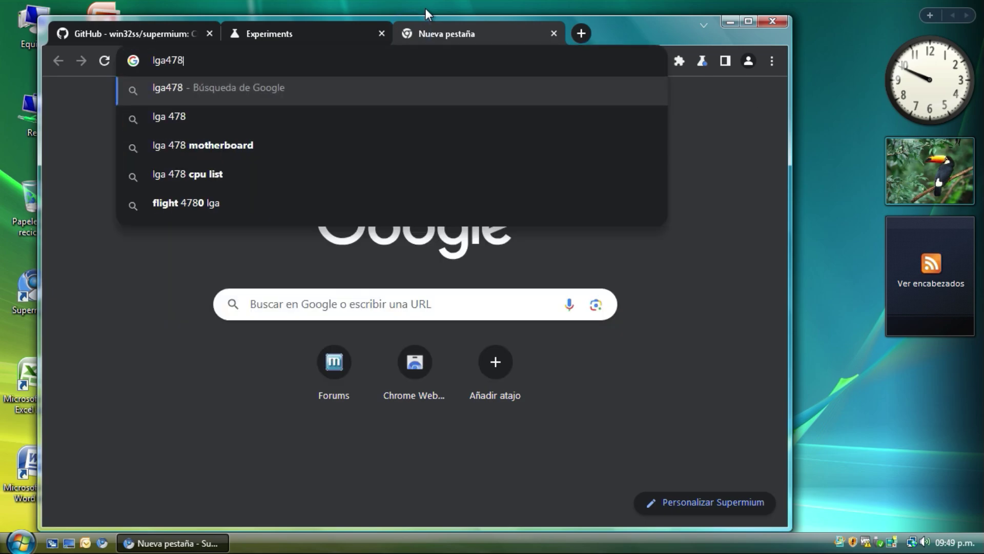
key("Return")
left_click(153, 156)
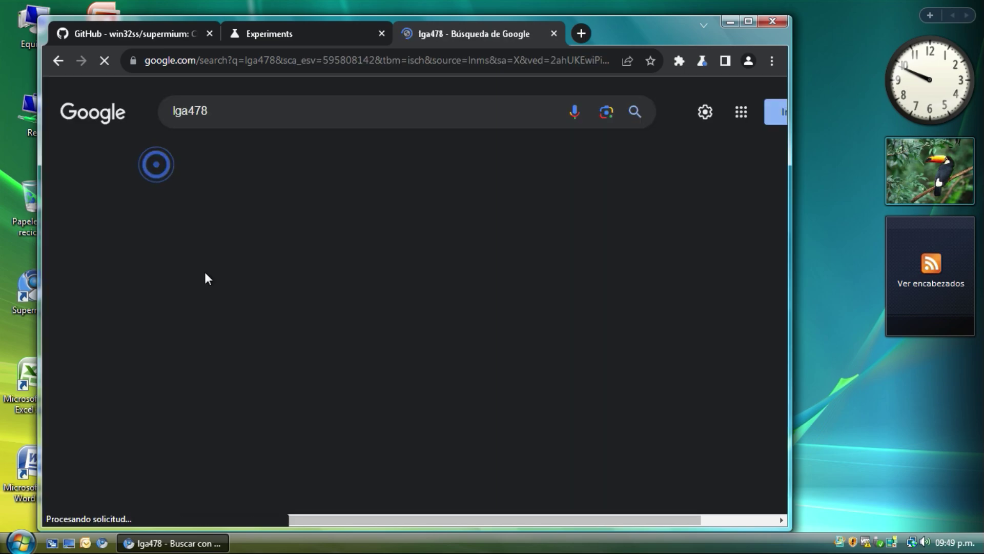
scroll(319, 259, "down", 3)
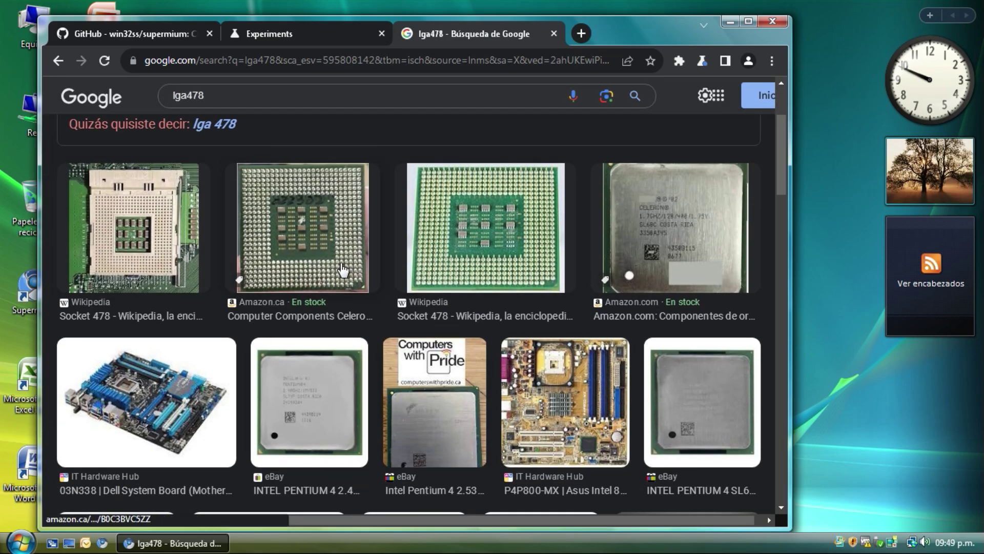
Preview the Wikipedia Socket 478 image, look through the related processor pictures and close the search tab.
left_click(132, 226)
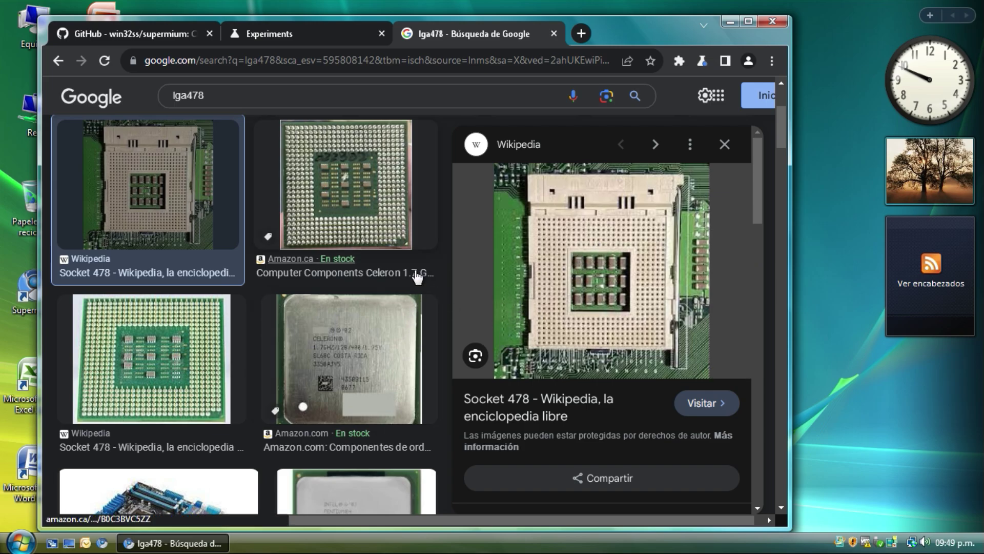
scroll(346, 195, "down", 8)
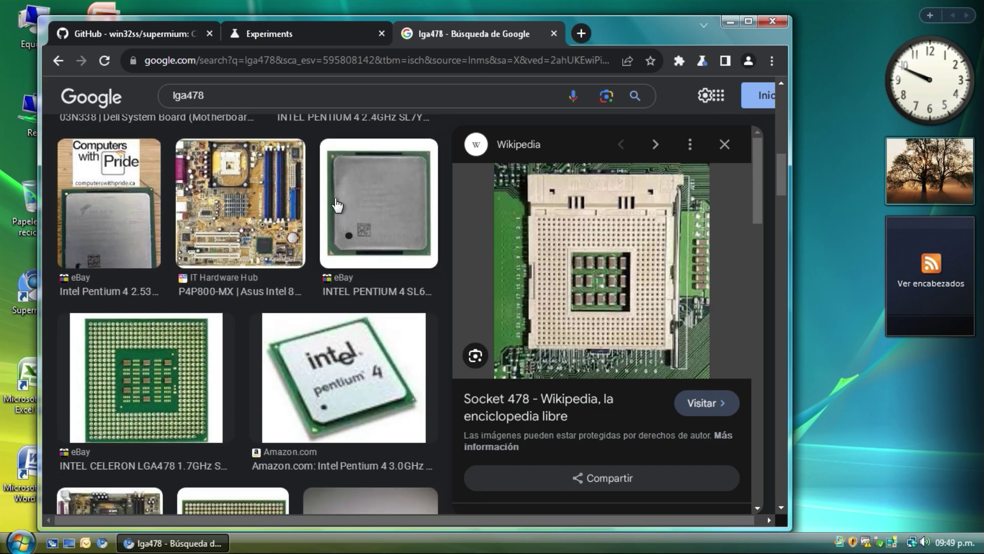
scroll(244, 246, "up", 10)
left_click(194, 157)
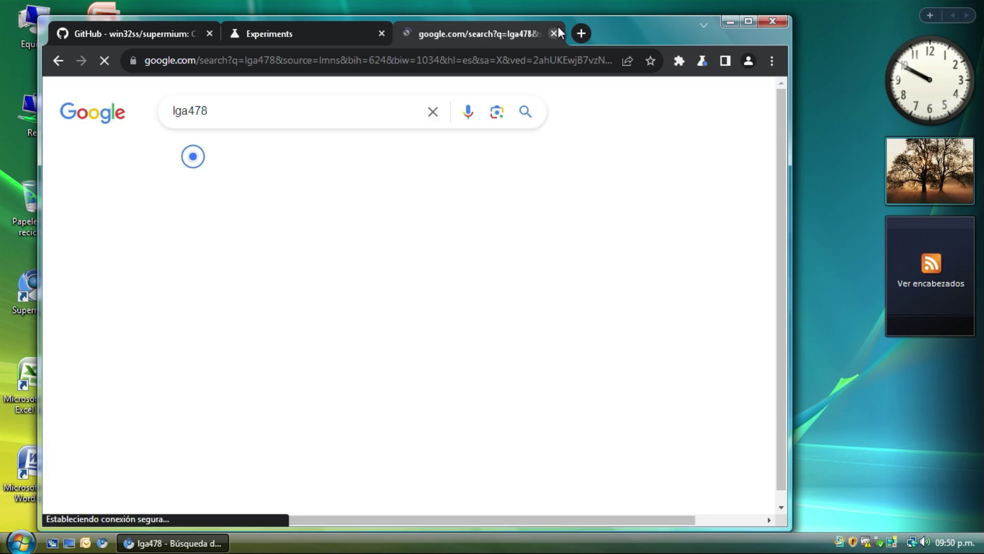
left_click(554, 33)
Read the README lines on SSE2-only processors and future Windows XP/Server 2003 support.
scroll(283, 342, "down", 5)
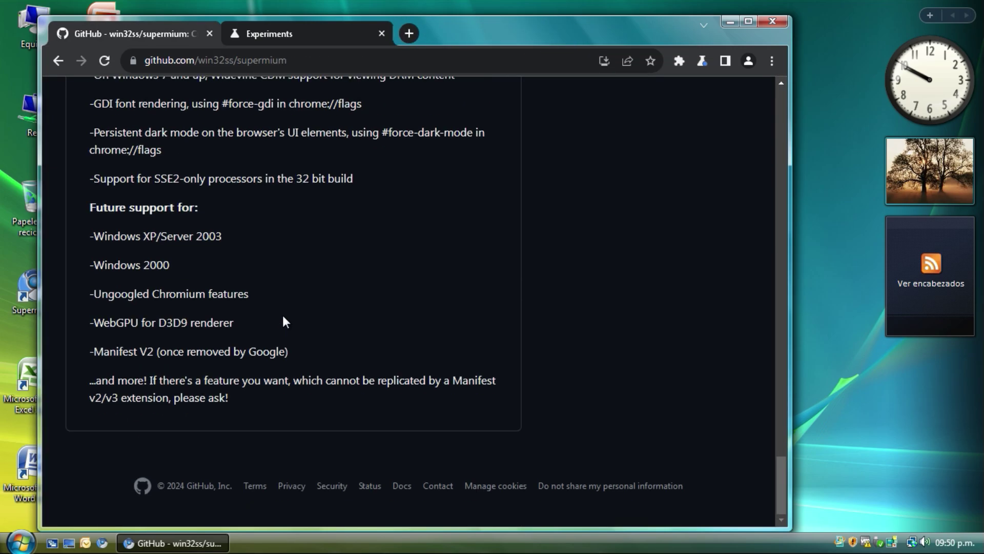
left_click_drag(134, 179, 115, 198)
left_click_drag(174, 237, 226, 243)
left_click(227, 243)
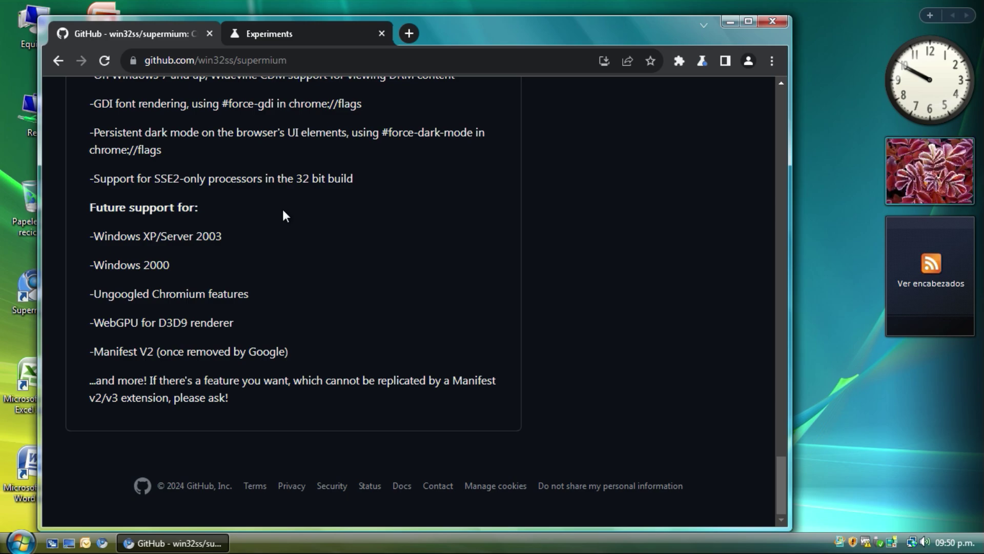
Read the future support lines on Windows 2000, Ungoogled Chromium features and WebGPU for the D3D9 renderer.
left_click_drag(140, 266, 92, 322)
left_click(148, 300)
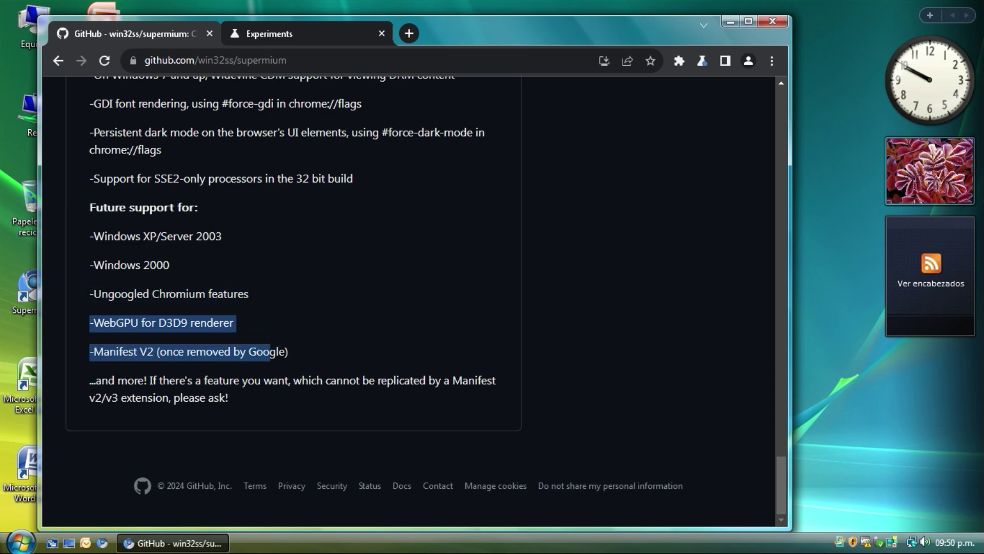
left_click_drag(154, 338, 200, 346)
left_click_drag(114, 323, 171, 333)
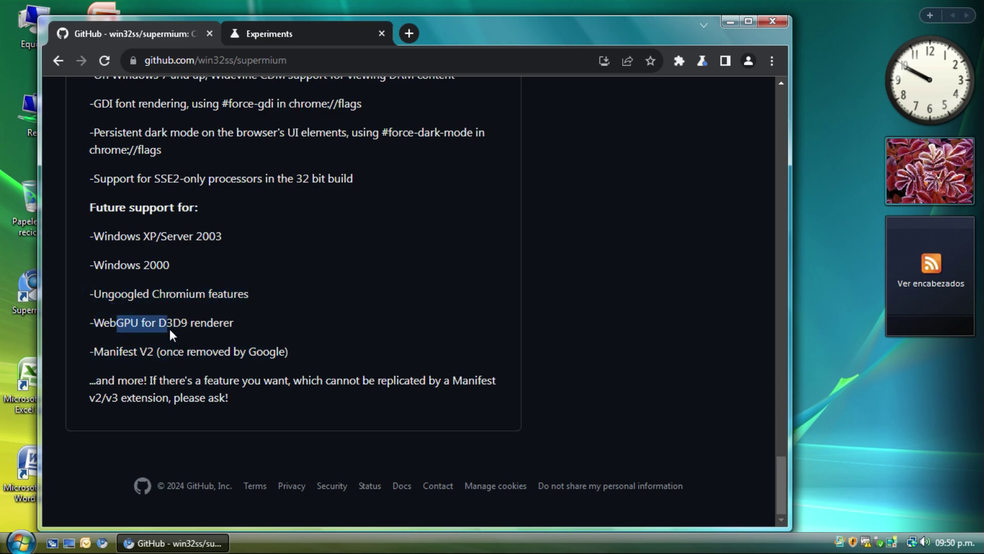
left_click_drag(249, 330, 174, 326)
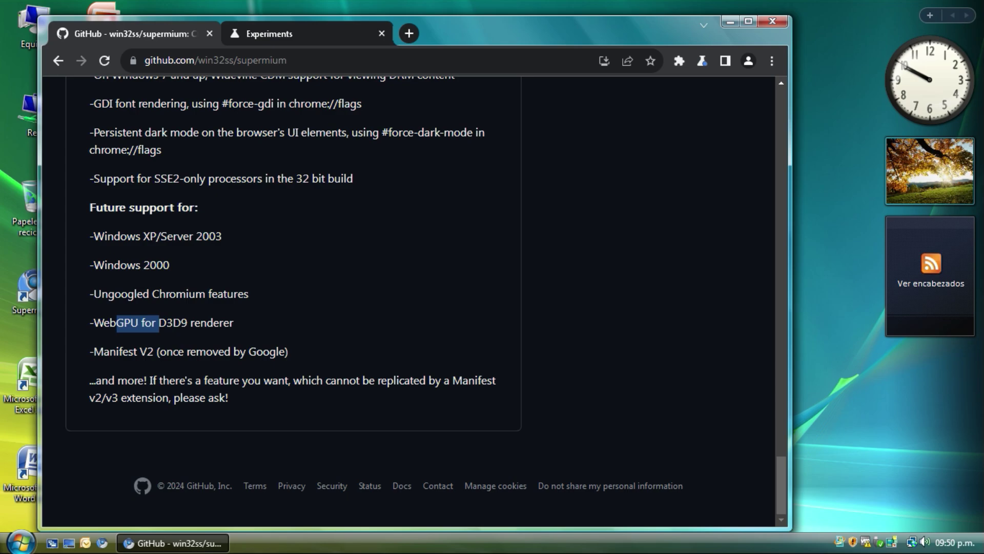
Read the future support line on Manifest V2 and skim the repository's file list.
left_click_drag(104, 352, 153, 352)
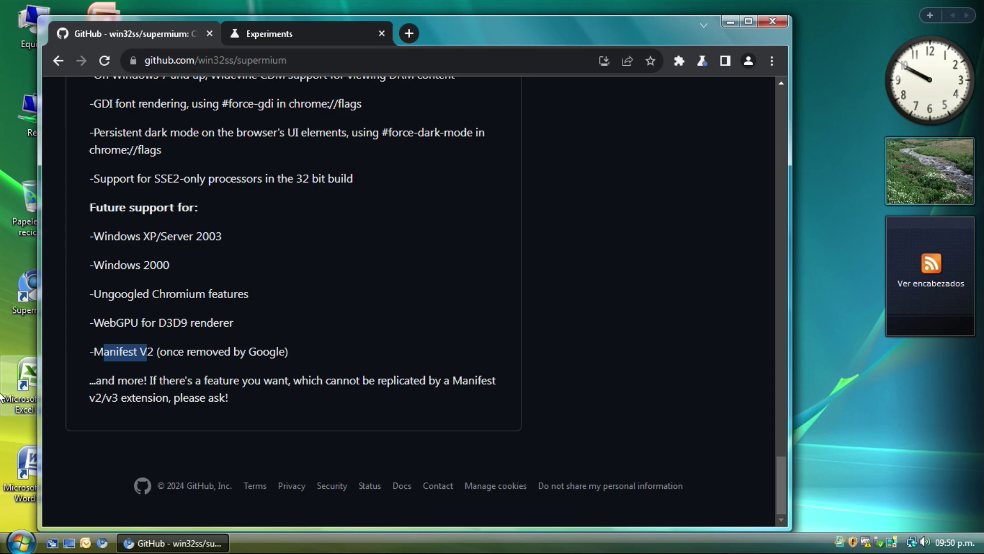
left_click_drag(88, 354, 182, 382)
left_click(192, 374)
scroll(191, 379, "up", 6)
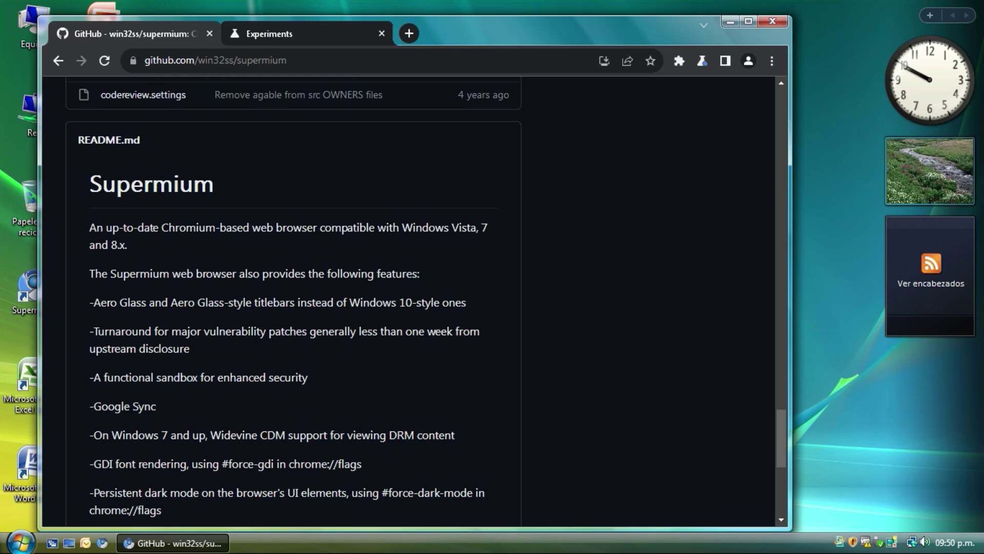
scroll(192, 386, "up", 20)
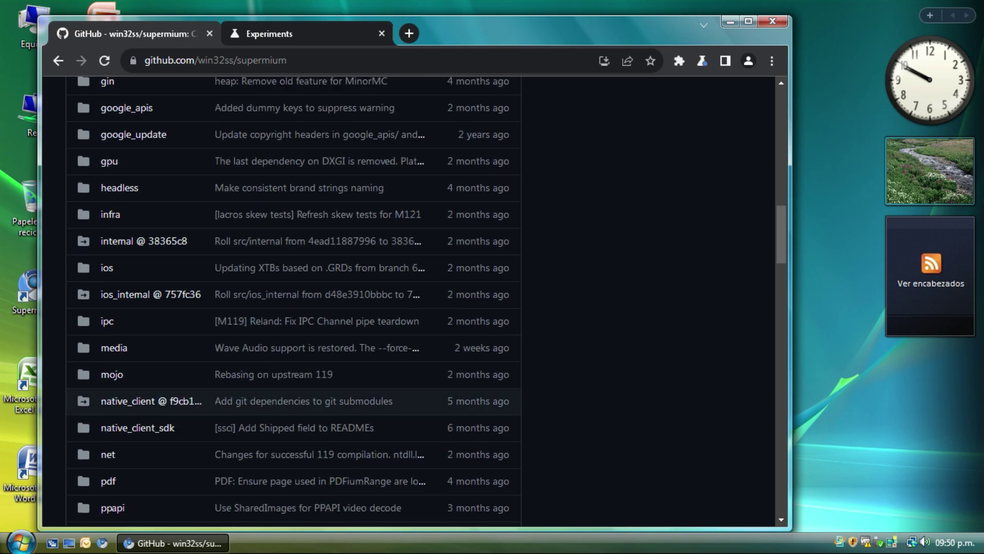
scroll(186, 399, "down", 20)
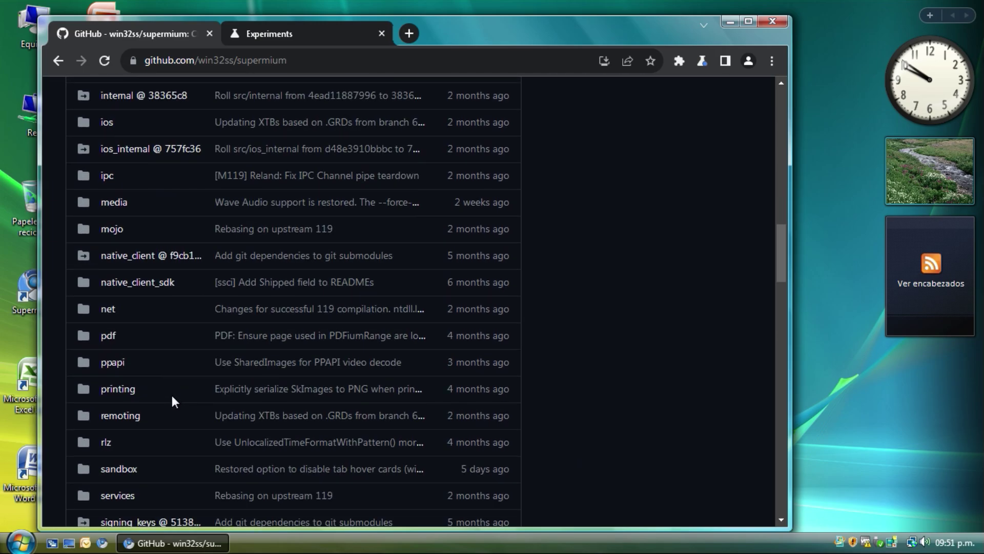
scroll(172, 396, "down", 15)
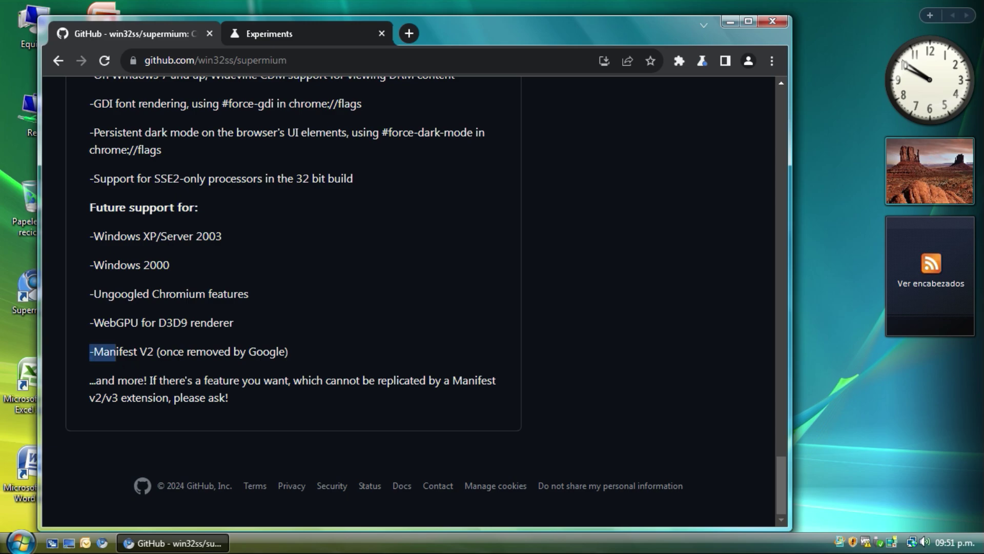
left_click_drag(88, 354, 188, 354)
left_click(163, 345)
Review the README's feature and future support lists down to the closing note about requesting features.
scroll(154, 326, "up", 2)
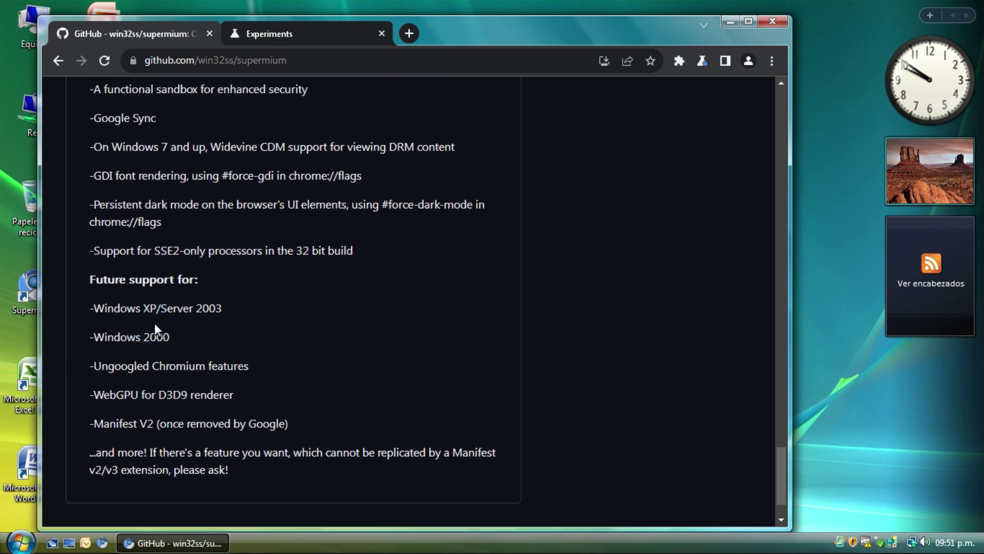
scroll(138, 249, "up", 5)
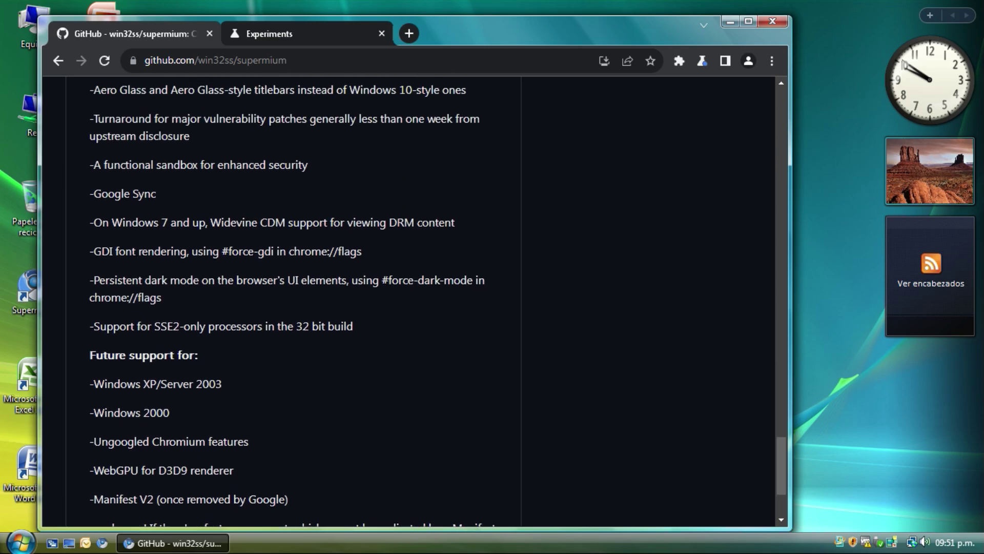
scroll(645, 366, "down", 7)
left_click_drag(239, 352, 205, 457)
left_click(387, 405)
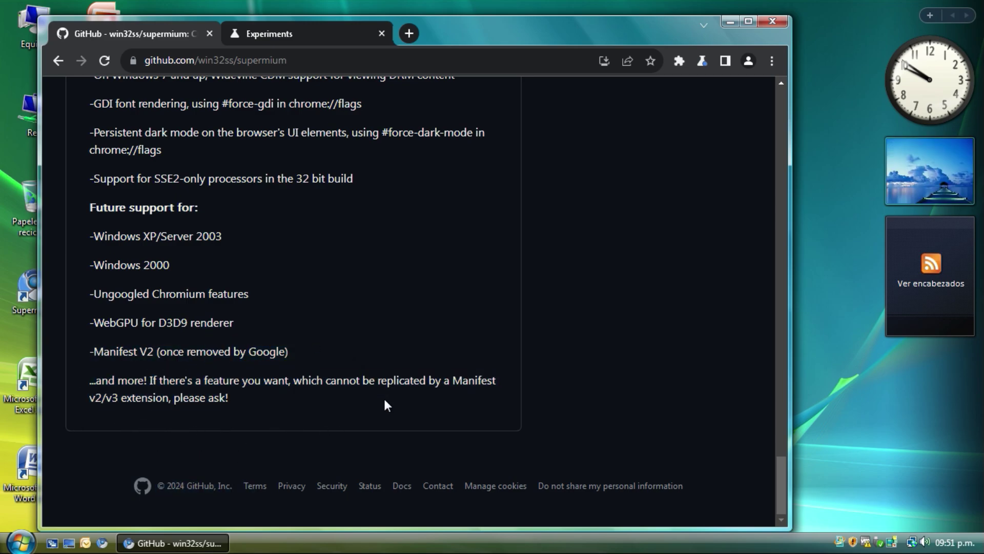
Close the GitHub tab and load html5test.com in a new tab.
left_click(210, 33)
left_click(237, 33)
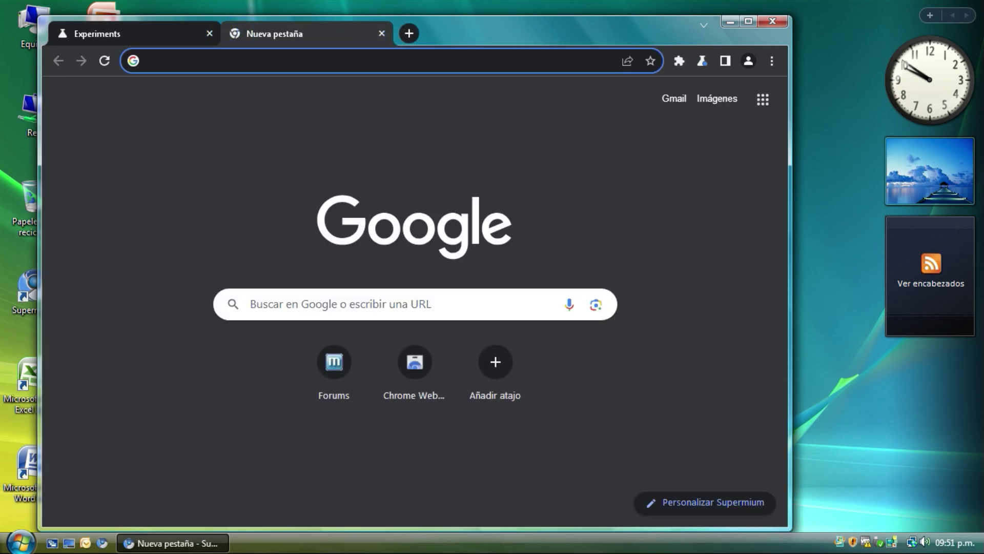
type("html5tset.c")
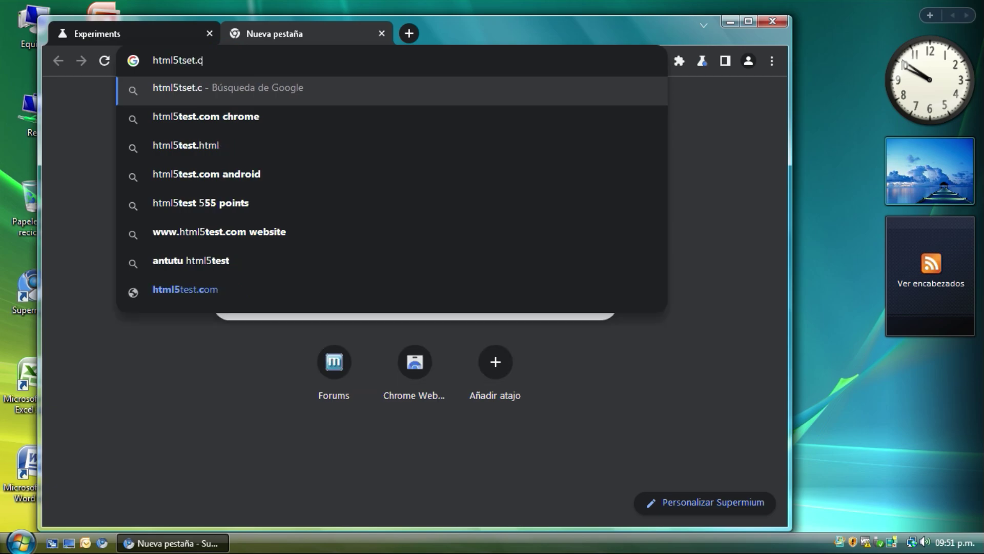
key("BackSpace")
key("BackSpace")
key("BackSpace")
key("BackSpace")
key("BackSpace")
key("BackSpace")
type("test.com")
key("Return")
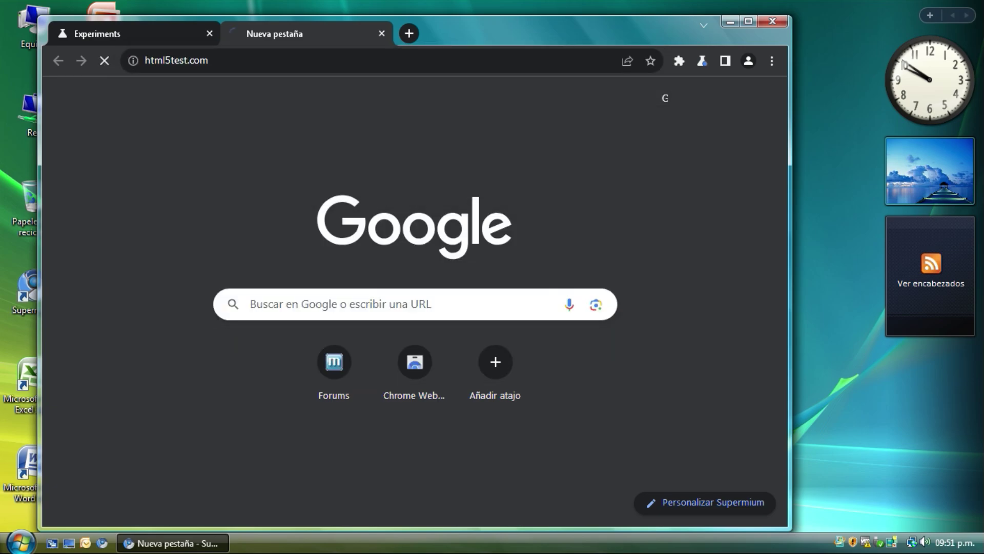
Examine the browser's HTML5test score and the results for the Parsing rules, Elements, Forms, Video and Audio categories.
left_click(195, 36)
left_click(321, 38)
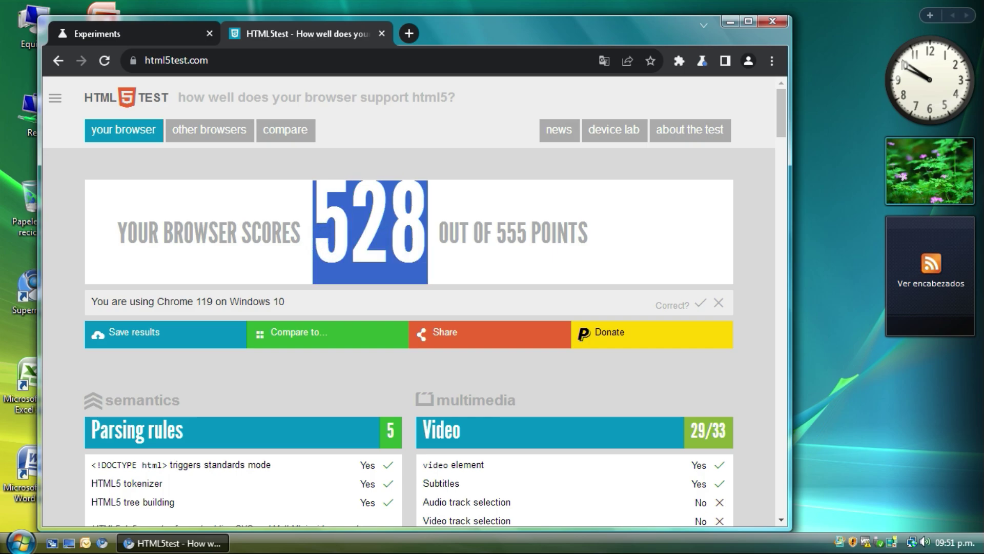
left_click_drag(311, 235, 441, 221)
left_click(221, 218)
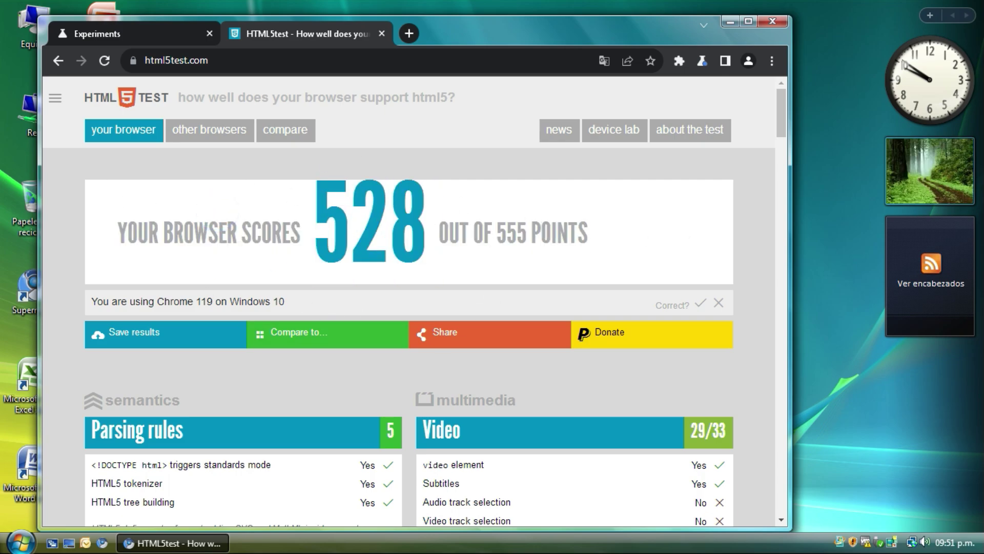
scroll(440, 263, "down", 5)
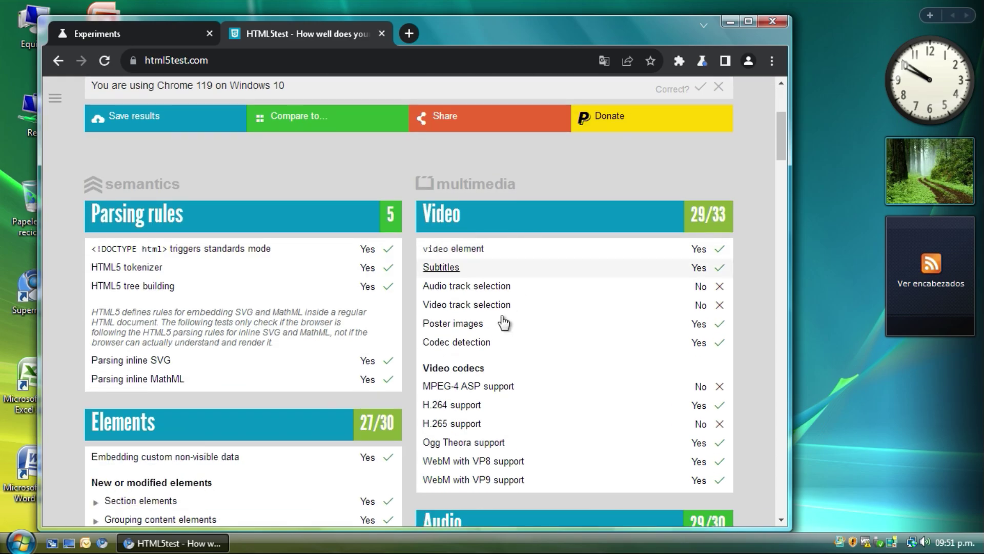
scroll(505, 345, "down", 14)
scroll(473, 278, "up", 6)
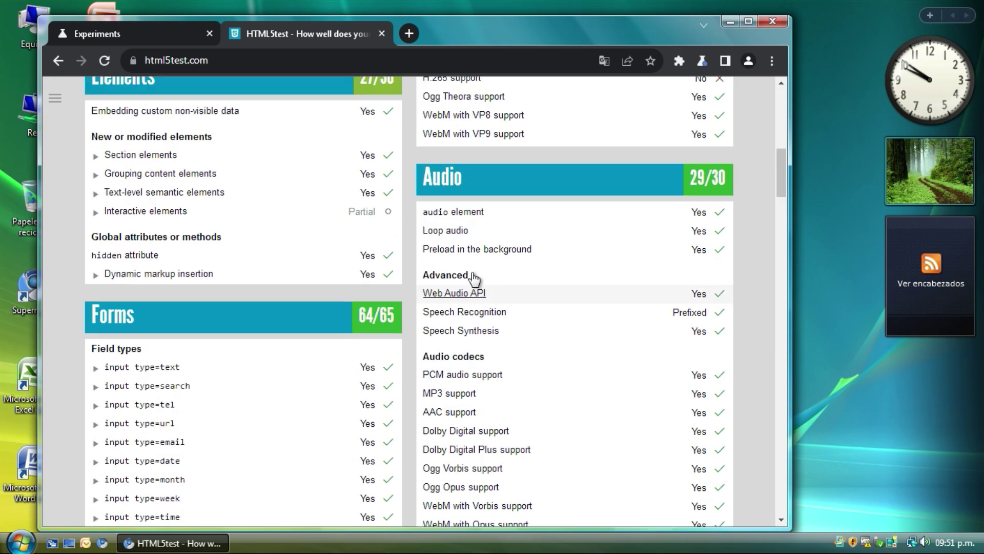
Review the remaining HTML5test categories down to the About section, and return to the overall score.
scroll(472, 277, "down", 8)
scroll(472, 277, "up", 8)
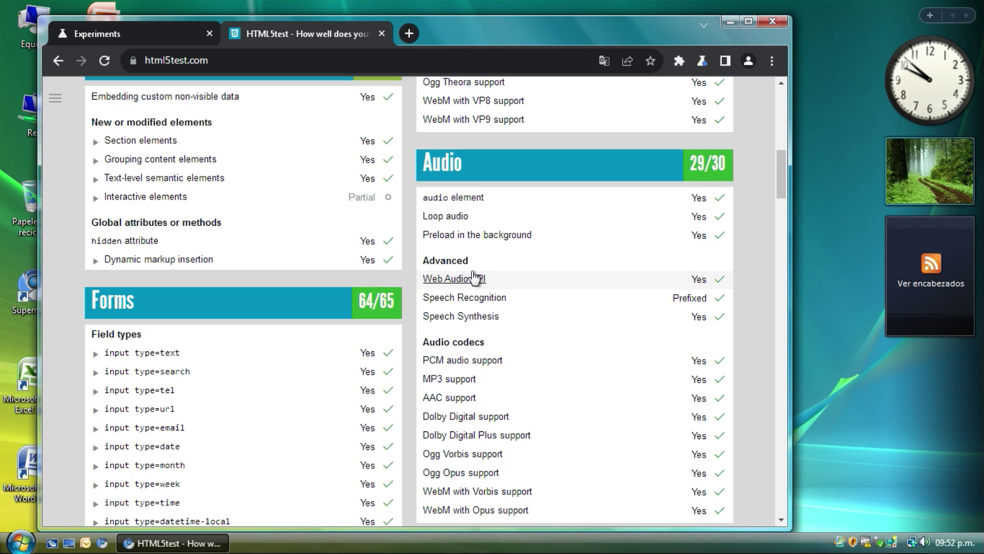
scroll(473, 278, "down", 3)
scroll(477, 287, "up", 11)
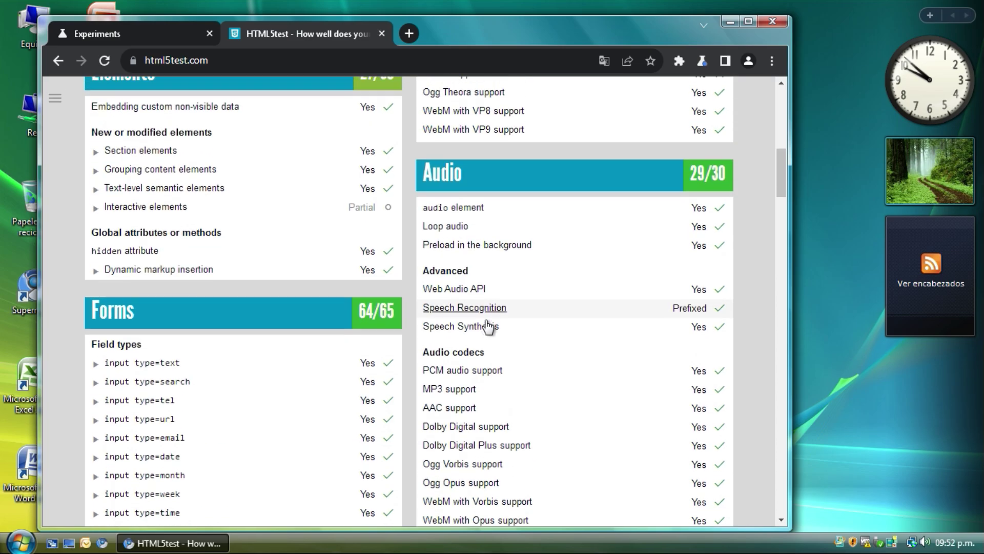
scroll(483, 327, "down", 20)
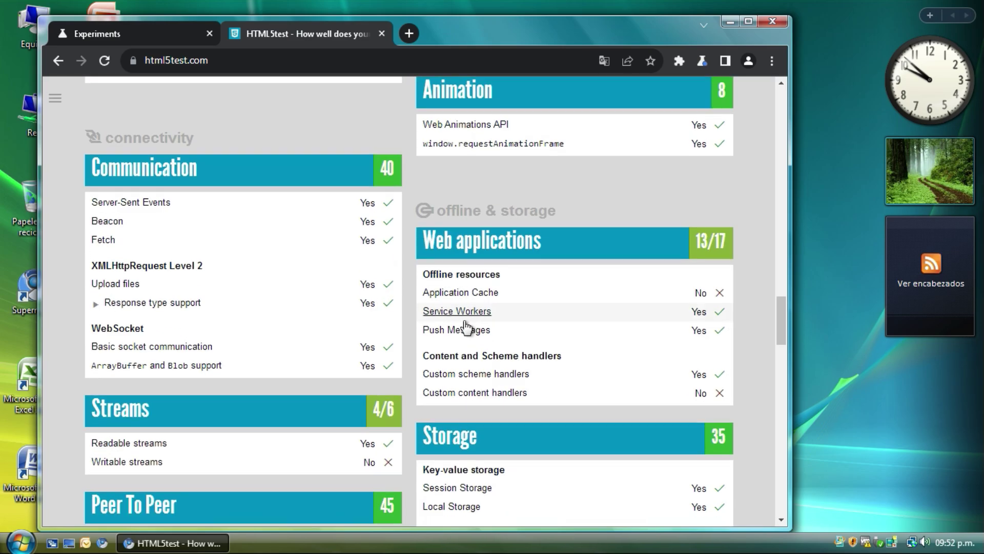
scroll(228, 476, "down", 10)
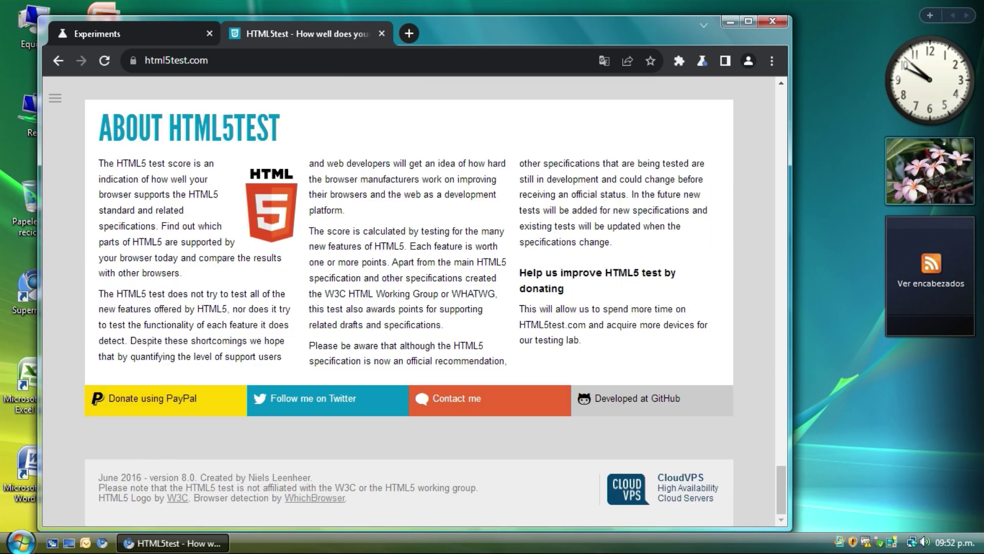
scroll(228, 476, "up", 20)
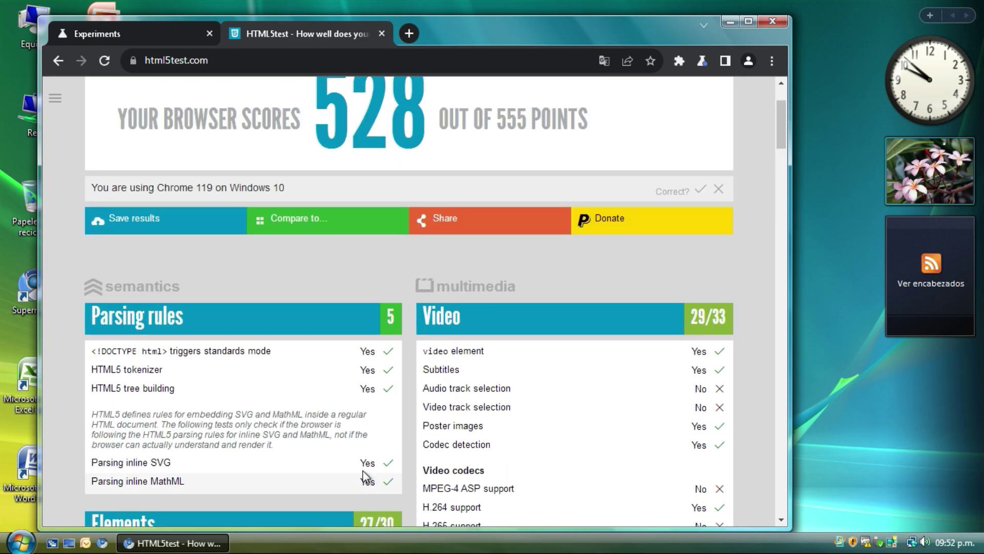
scroll(363, 476, "up", 2)
left_click_drag(466, 484, 472, 432)
left_click(413, 374)
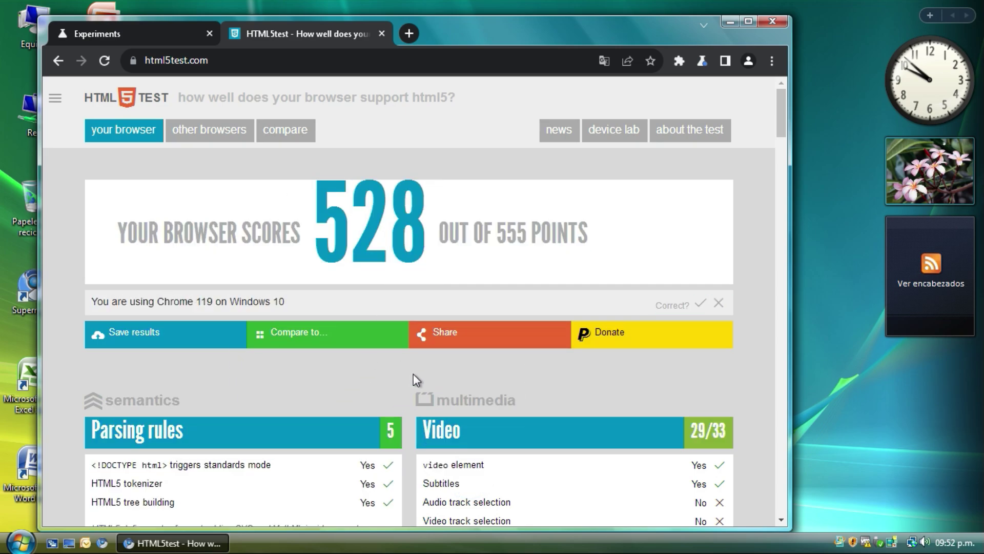
Load fast.com in a new tab and check the connection speed test reading.
left_click(417, 33)
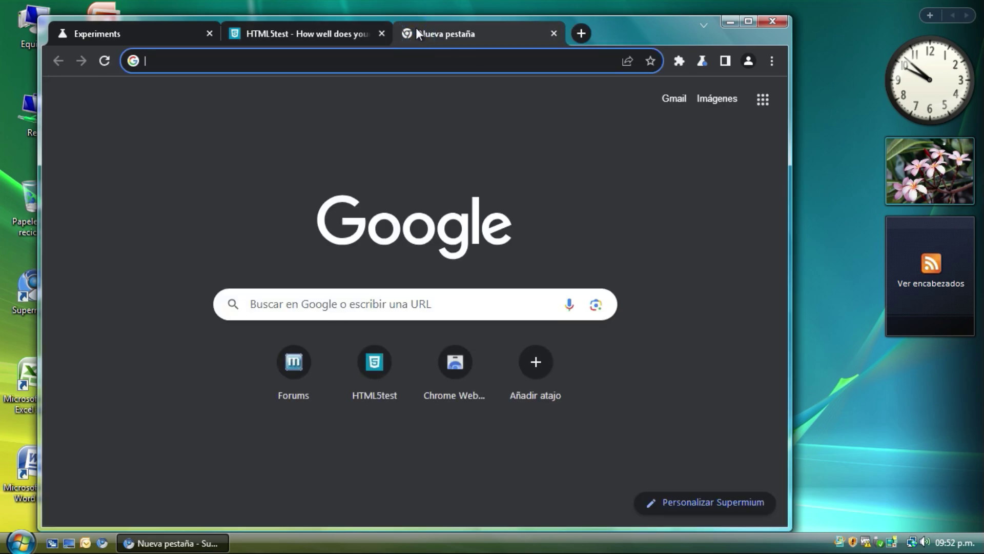
type("fast.com")
key("Return")
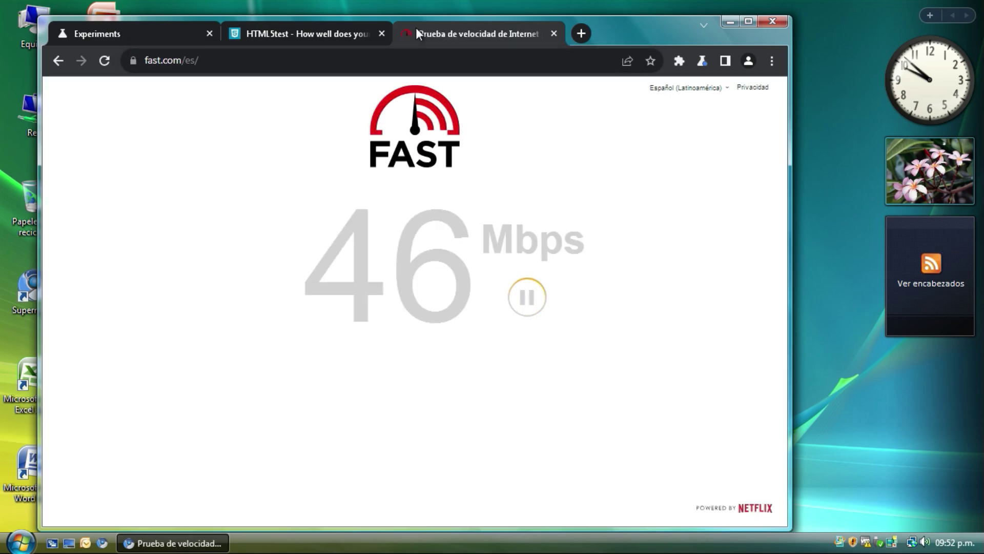
left_click_drag(314, 174, 528, 292)
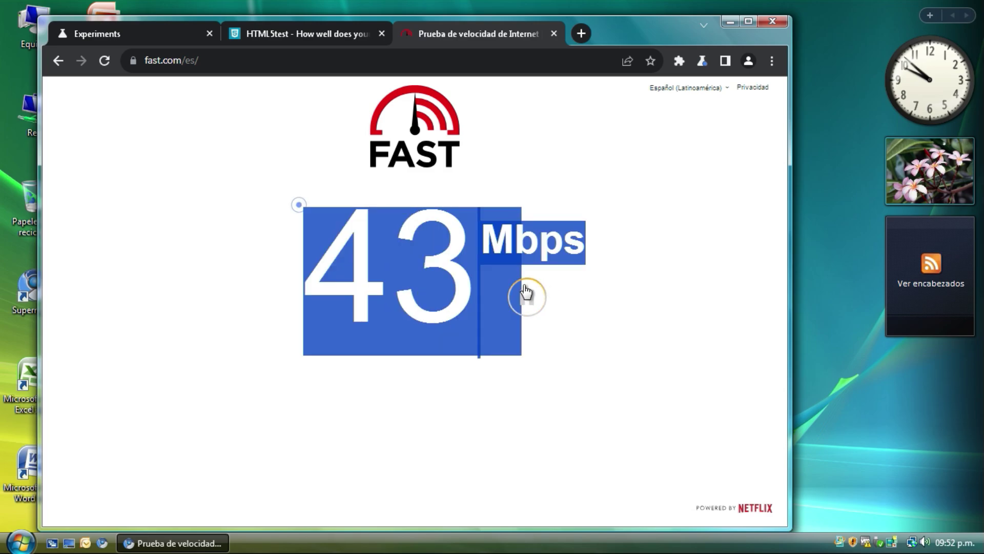
left_click(299, 204)
left_click_drag(268, 325, 569, 295)
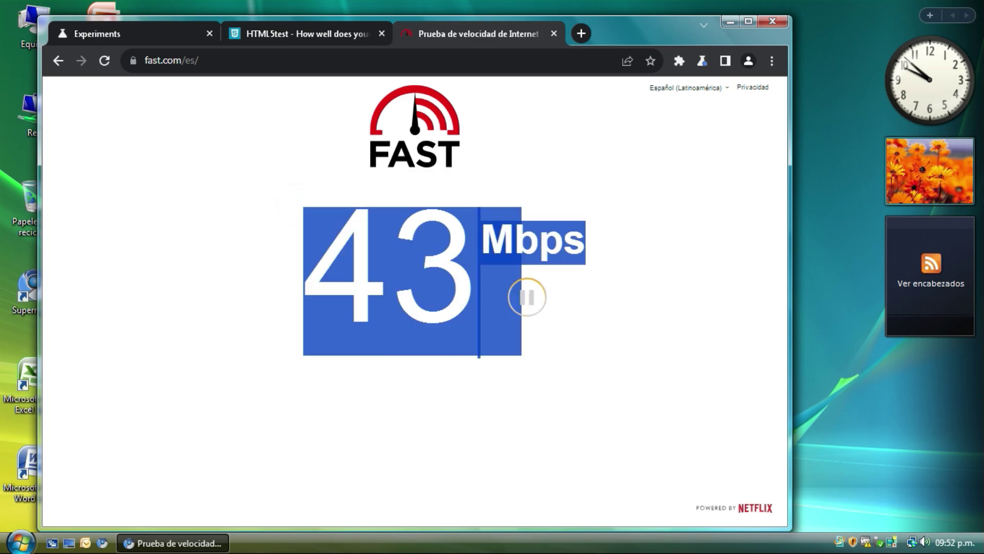
Look back at the HTML5test results and close the fast.com tab.
left_click(291, 35)
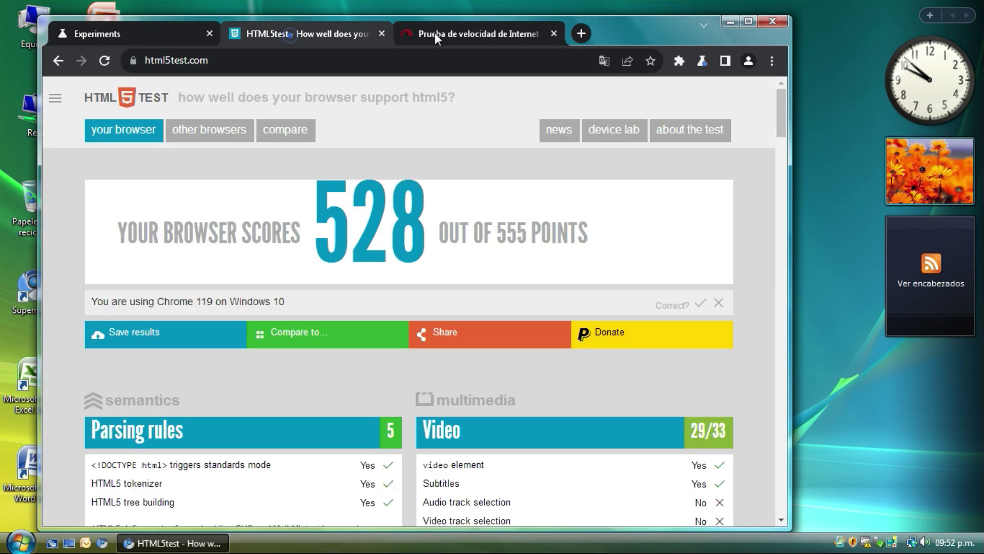
left_click(438, 33)
left_click(554, 33)
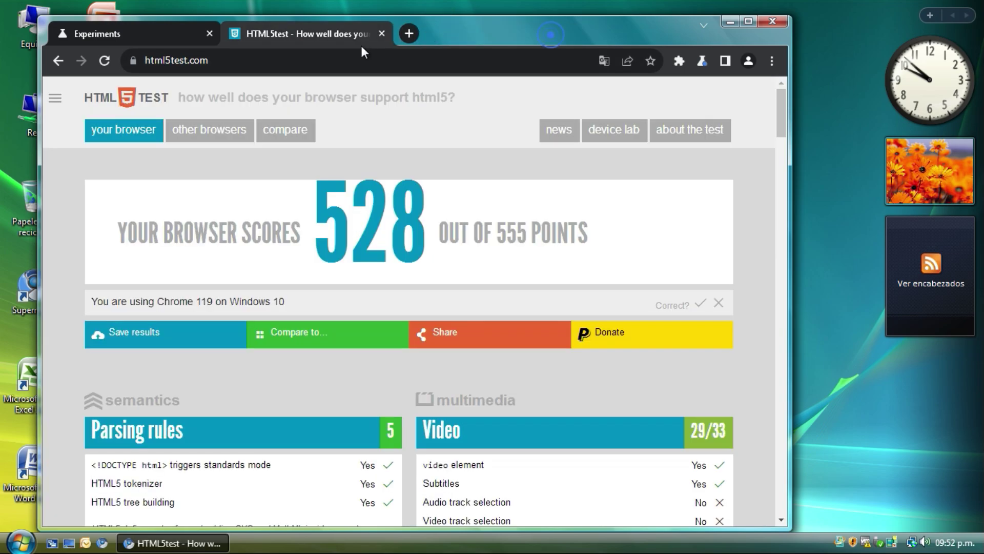
Load the MSFN Forums from its shortcut in a new tab and skim the board's categories.
left_click(405, 33)
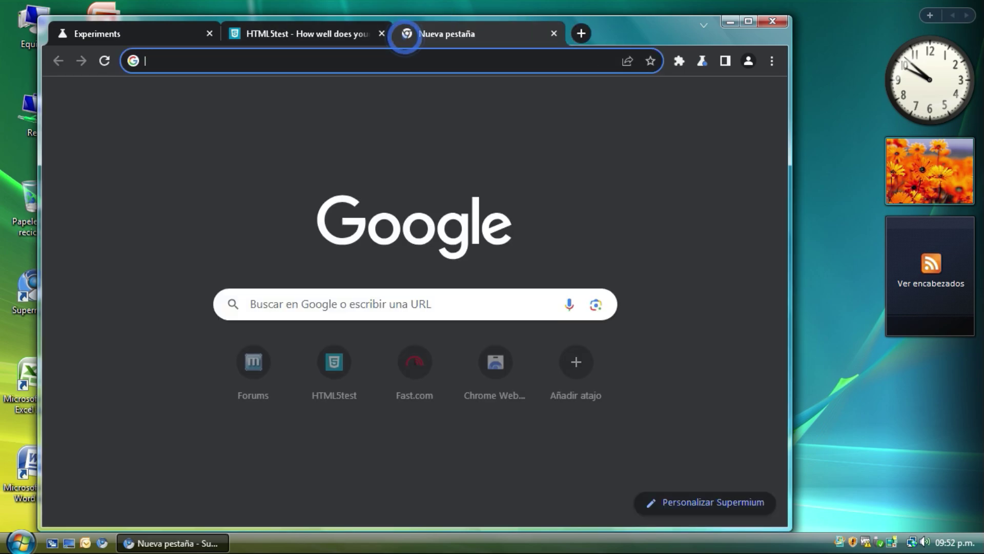
left_click(260, 401)
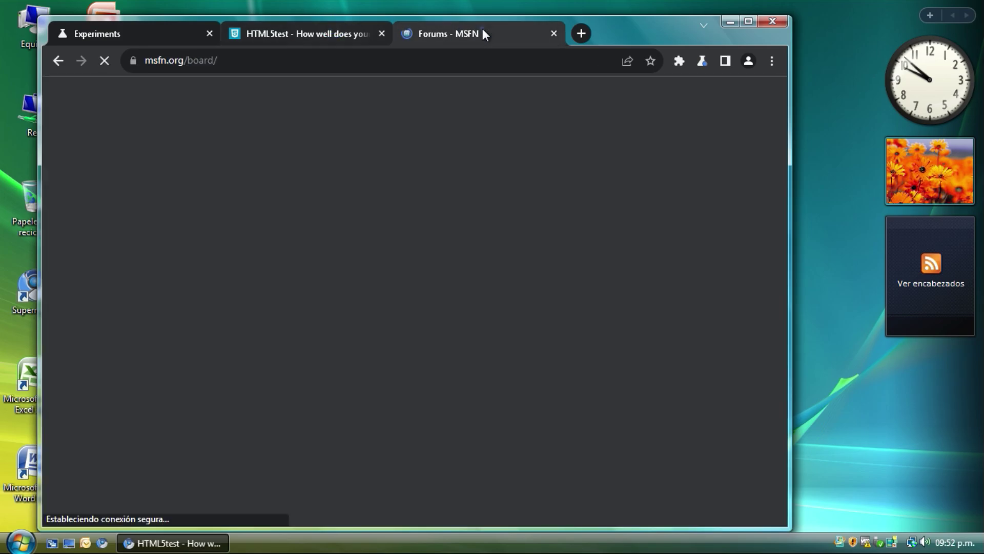
scroll(332, 226, "down", 5)
scroll(331, 226, "down", 10)
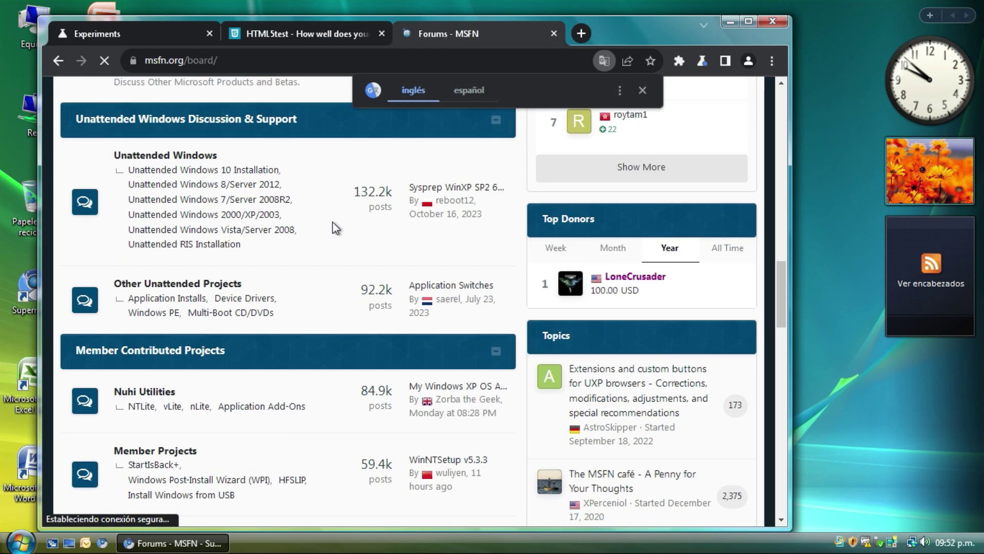
scroll(330, 223, "up", 6)
scroll(328, 227, "up", 10)
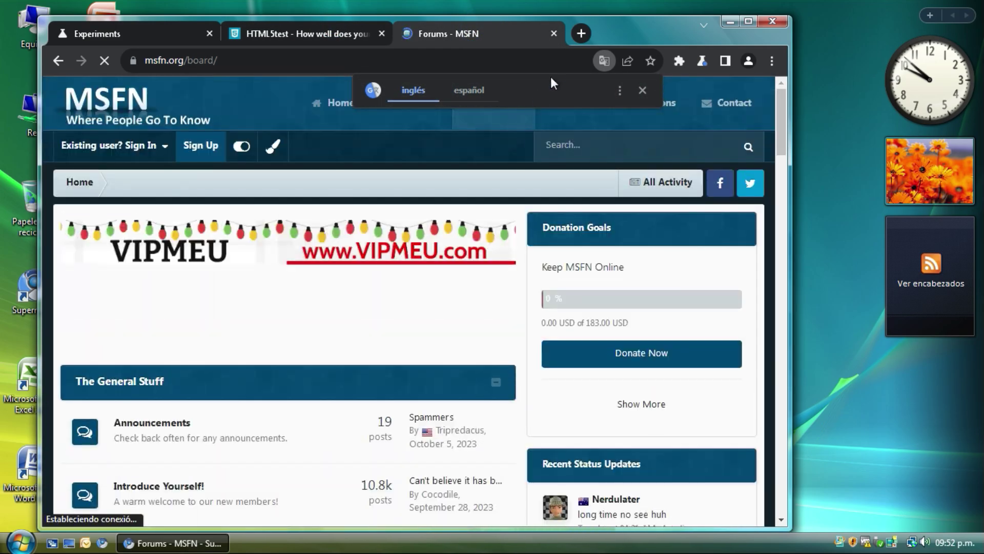
Replace the MSFN Forums tab with a new tab and load howsmyssl.com.
left_click(581, 34)
left_click(470, 33)
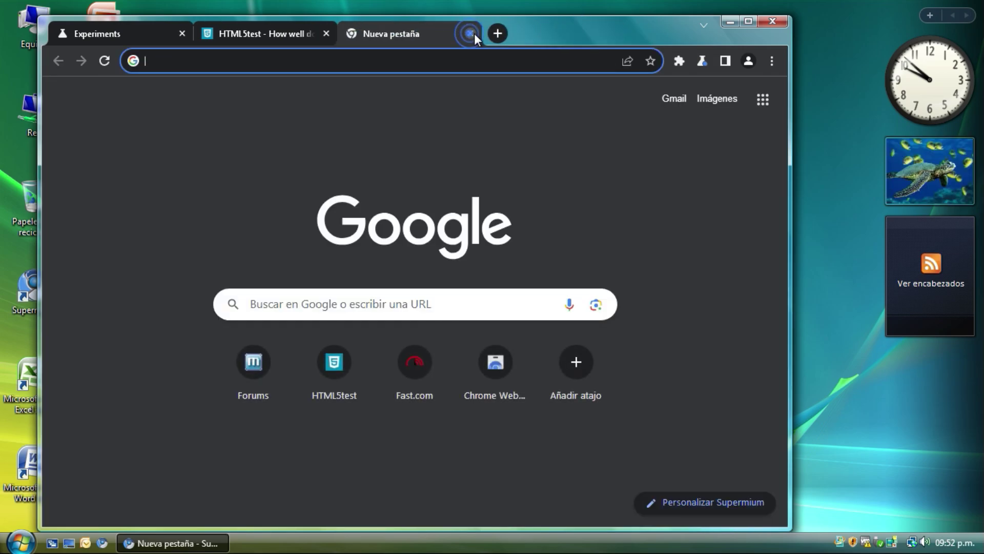
type("howsmyssl.")
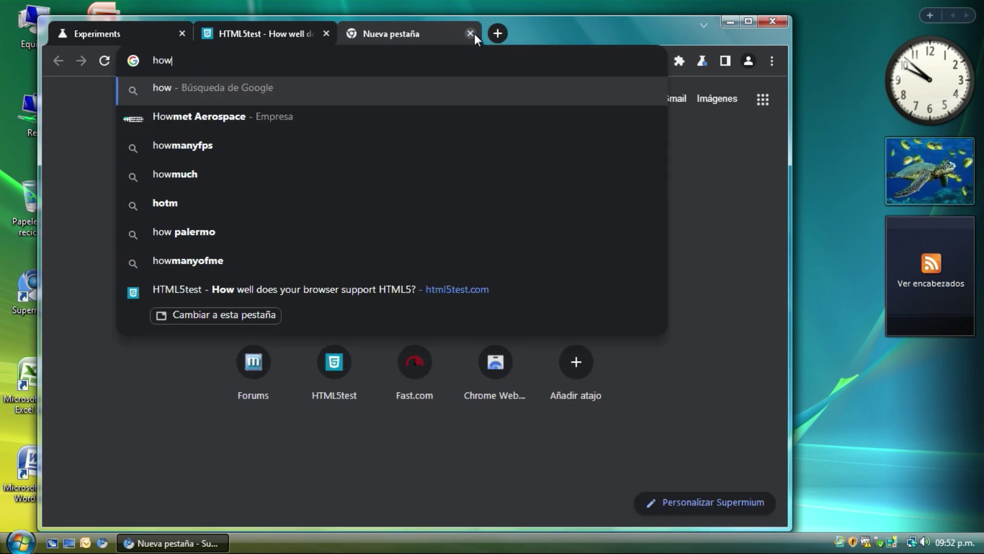
type("com")
key("Return")
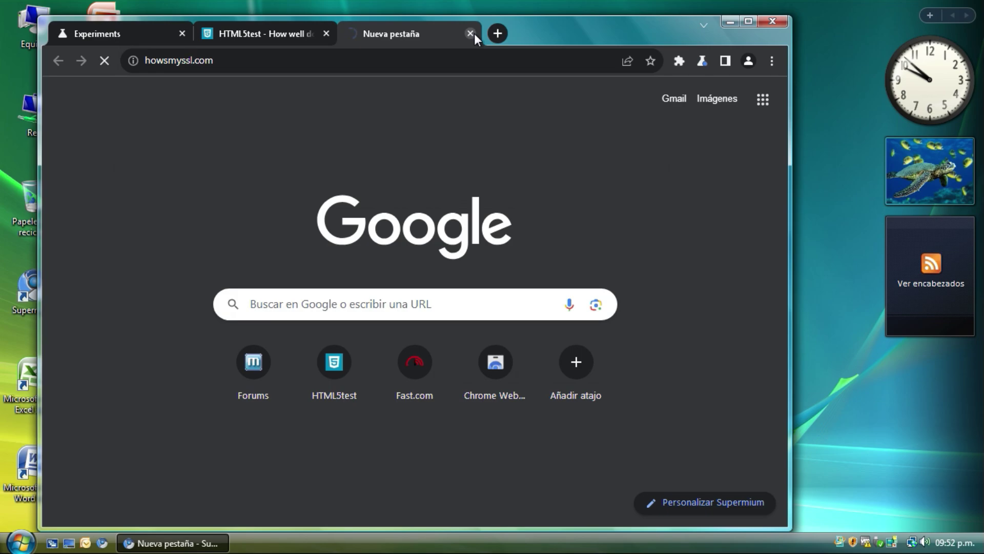
Examine the How's My SSL report, including the TLS version rating and the given cipher suites.
left_click(313, 38)
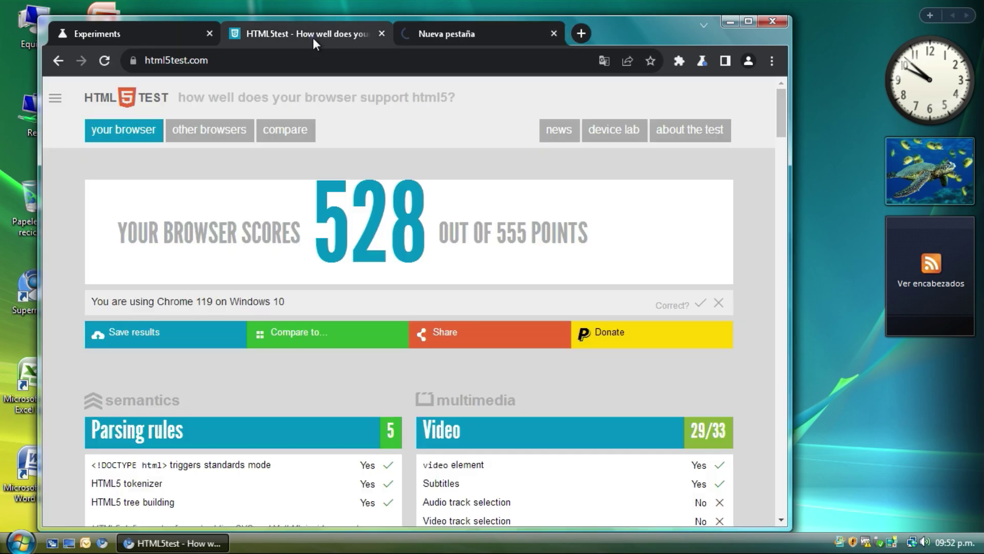
key("ctrl+Tab")
scroll(277, 287, "down", 3)
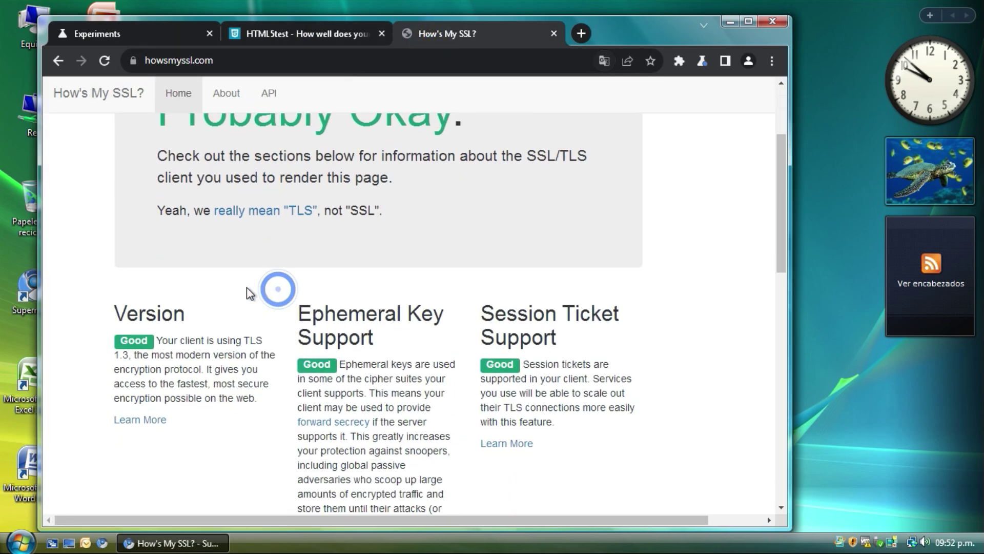
left_click_drag(152, 356, 226, 356)
left_click(219, 363)
scroll(220, 361, "down", 10)
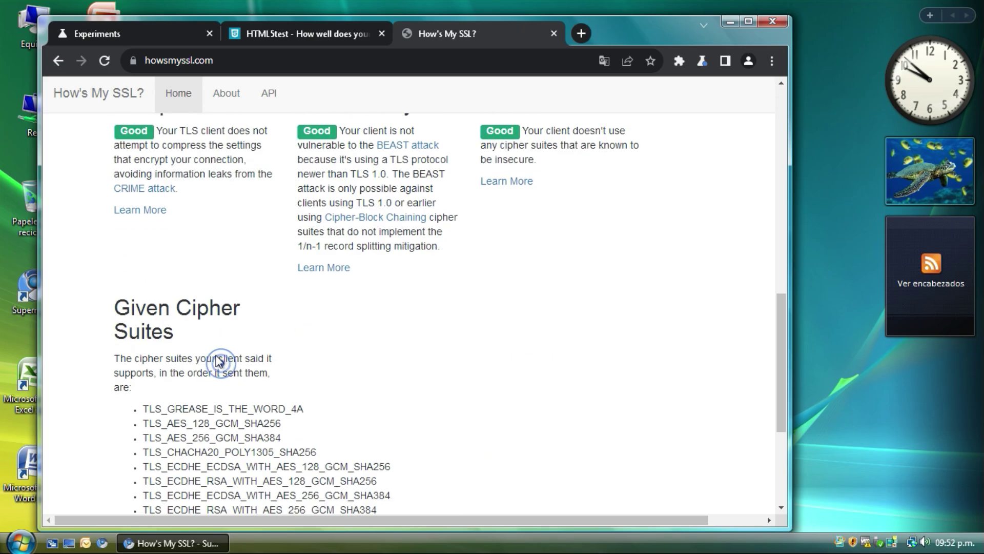
scroll(252, 351, "up", 10)
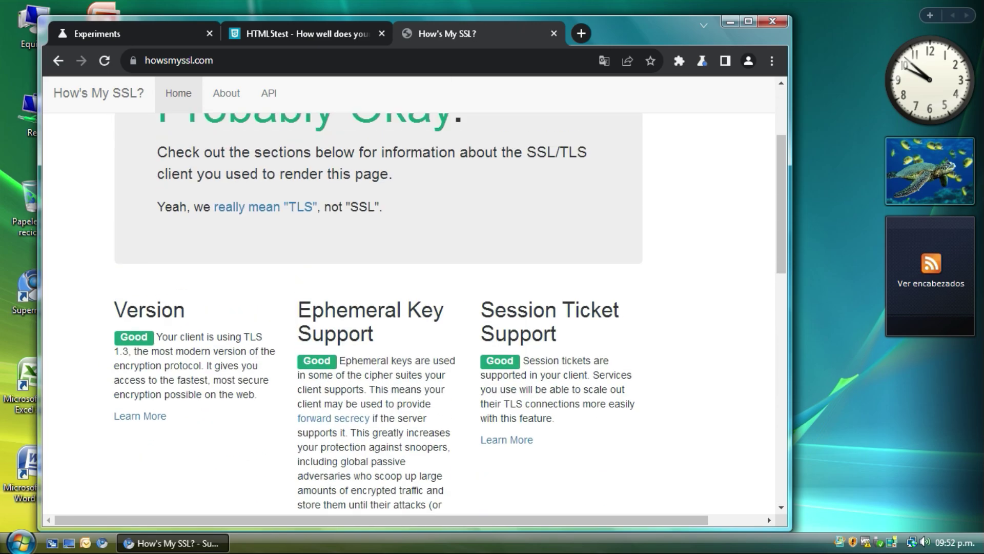
Close the How's My SSL and HTML5test tabs, keeping the Experiments page open.
left_click(554, 33)
left_click_drag(555, 34, 573, 94)
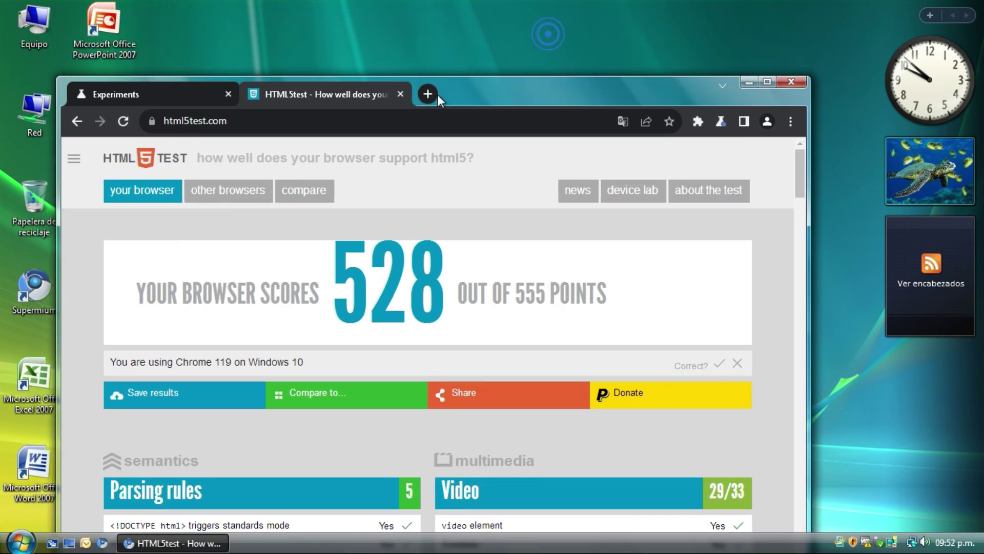
left_click(401, 94)
left_click_drag(401, 95, 477, 44)
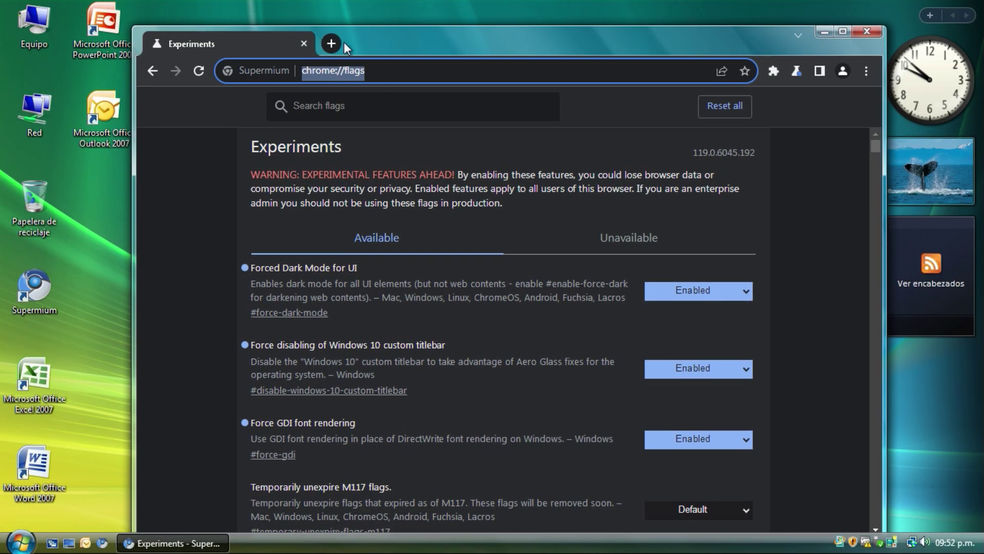
Open YouTube from the Google apps list in a new tab and close the Experiments tab.
left_click(330, 43)
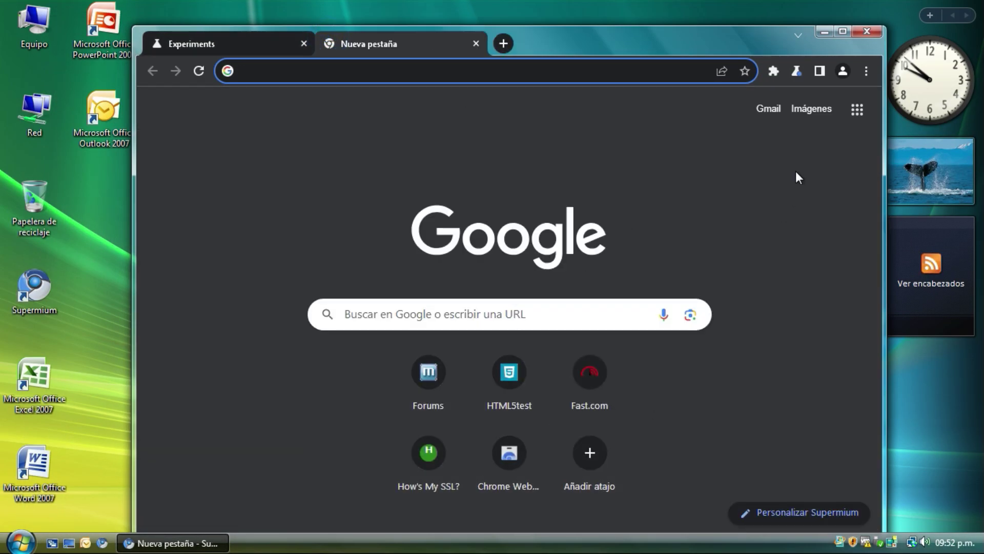
left_click(858, 110)
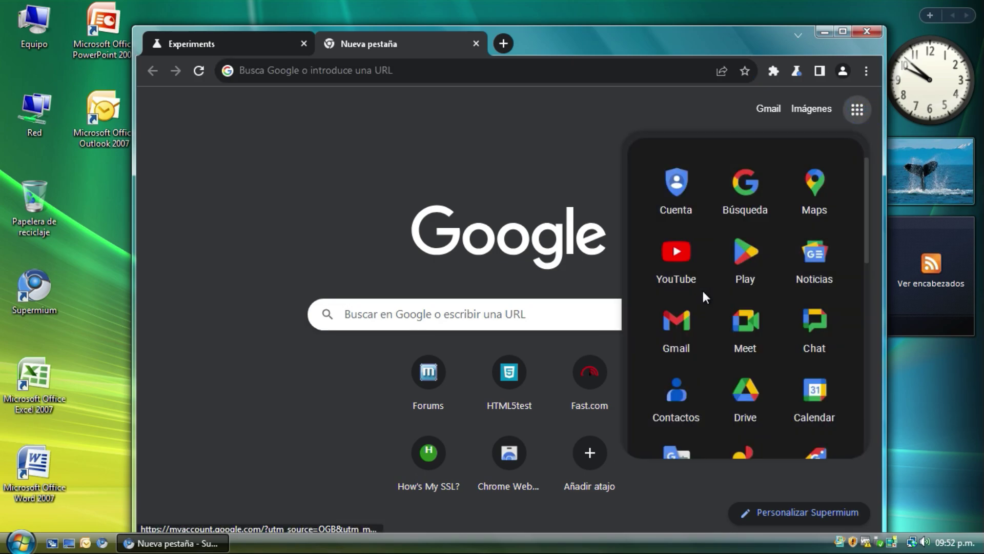
left_click(692, 279)
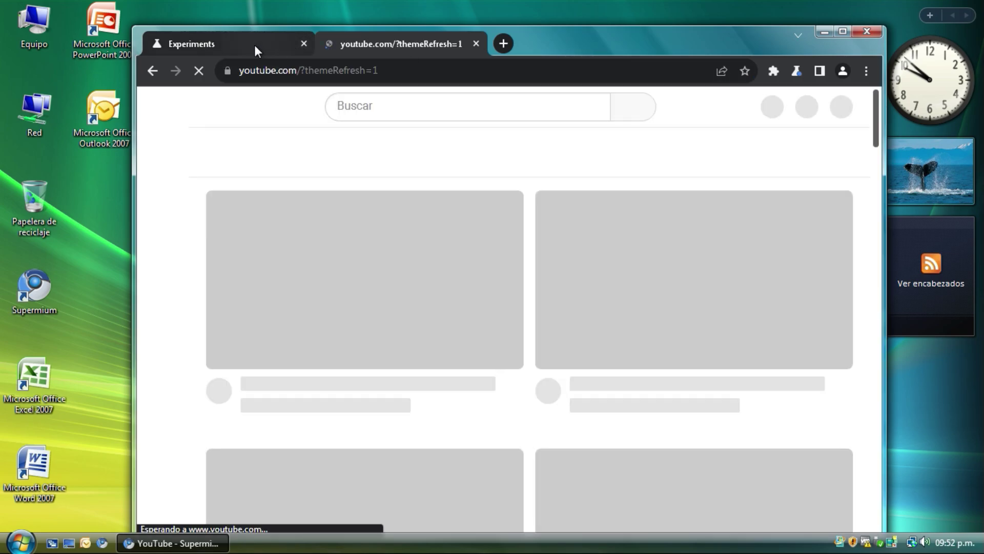
left_click(253, 44)
left_click(304, 44)
Skim the YouTube home feed's recommended videos, Shorts and trending section, and close the browser window.
left_click_drag(474, 52, 365, 13)
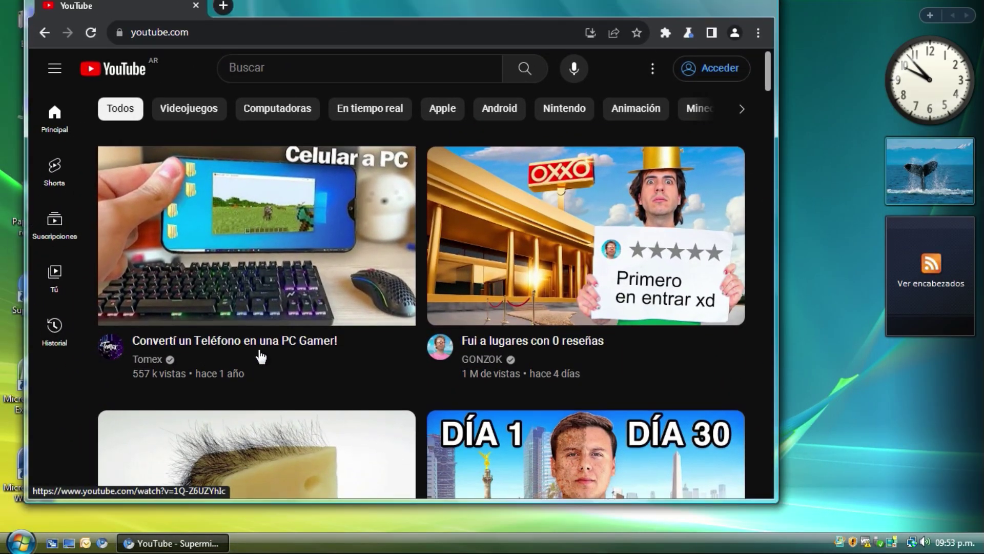
scroll(503, 307, "down", 7)
scroll(500, 308, "down", 10)
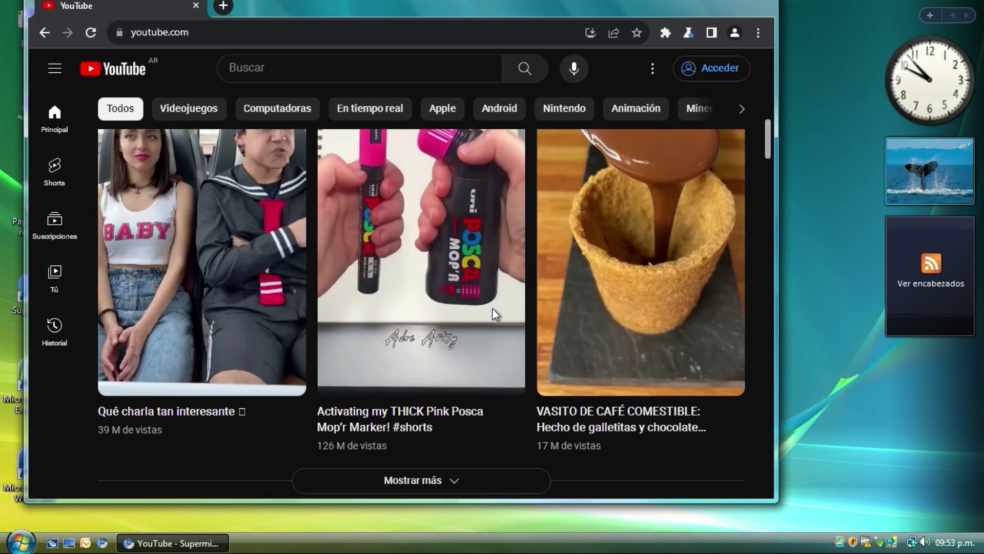
left_click_drag(761, 11, 757, 62)
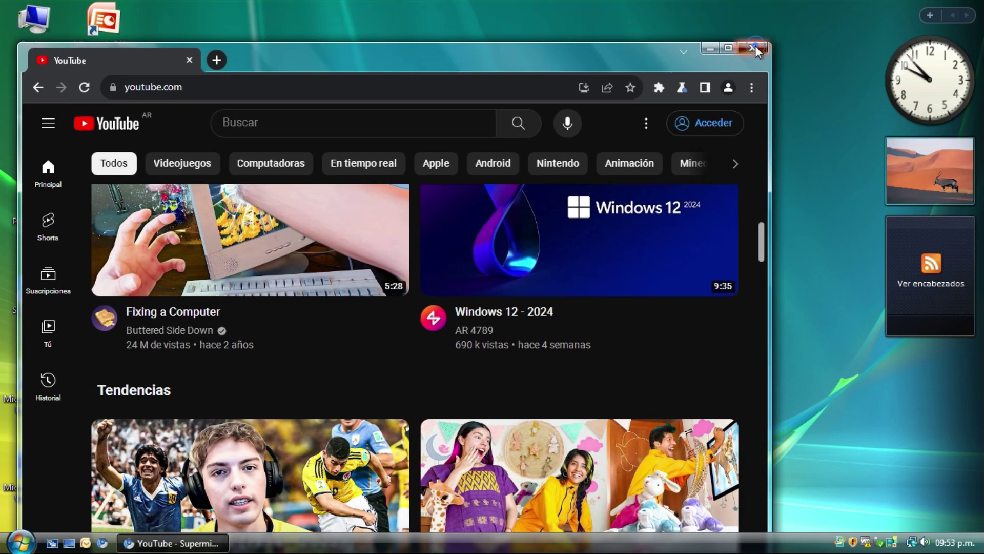
left_click(754, 47)
left_click_drag(116, 529, 128, 400)
View the computer's system properties from Windows edition down to activation, and close the window.
right_click(35, 45)
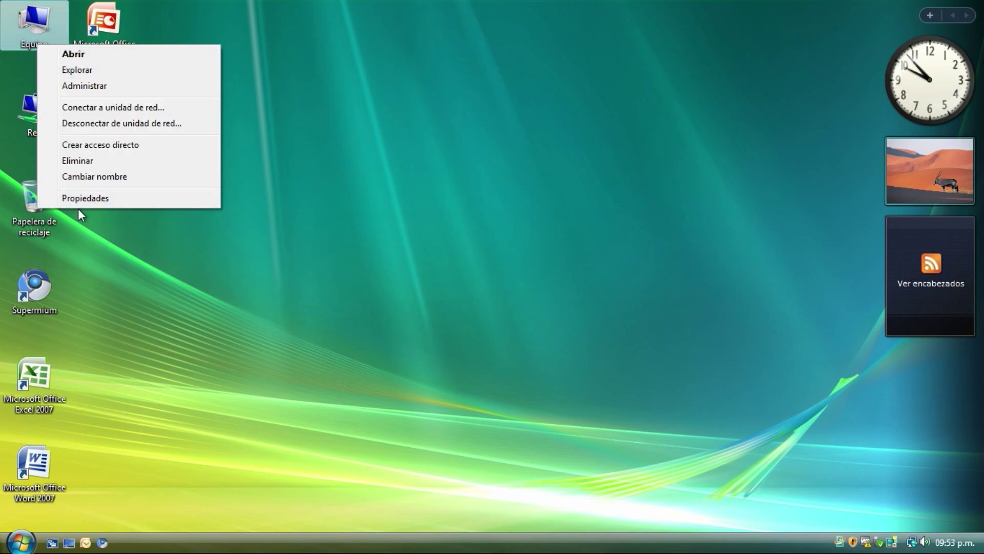
left_click(108, 198)
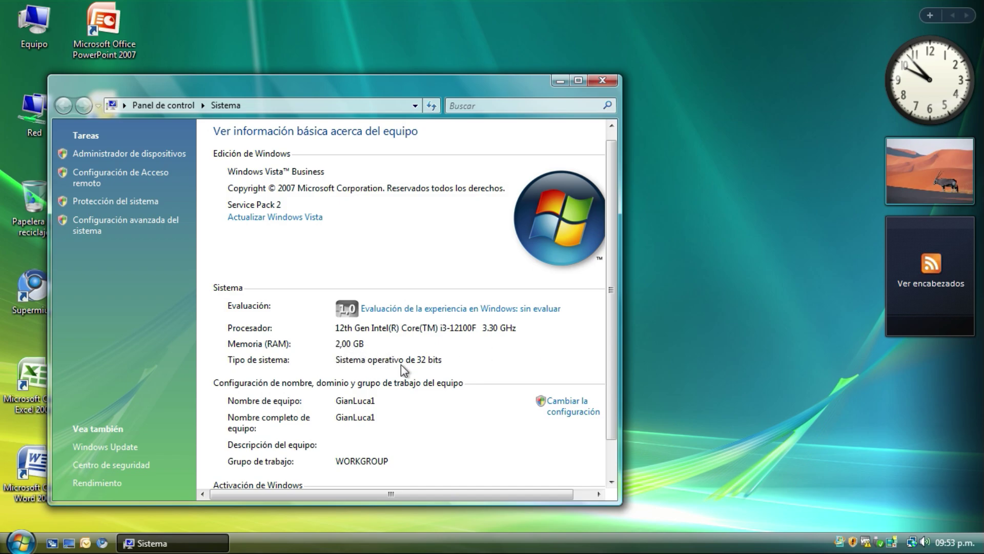
scroll(359, 343, "down", 2)
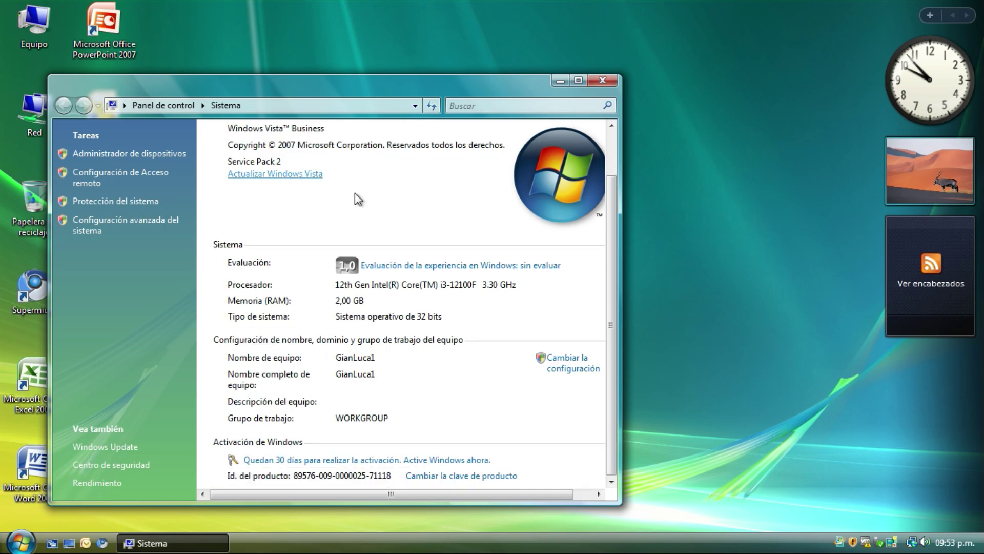
left_click(599, 81)
left_click_drag(589, 84, 100, 290)
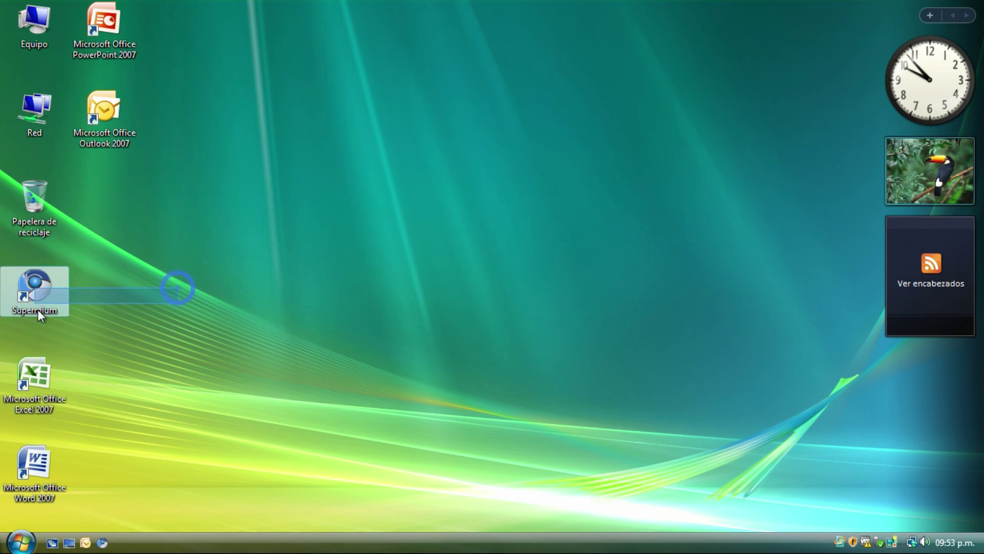
left_click_drag(38, 309, 20, 318)
left_click_drag(41, 285, 40, 287)
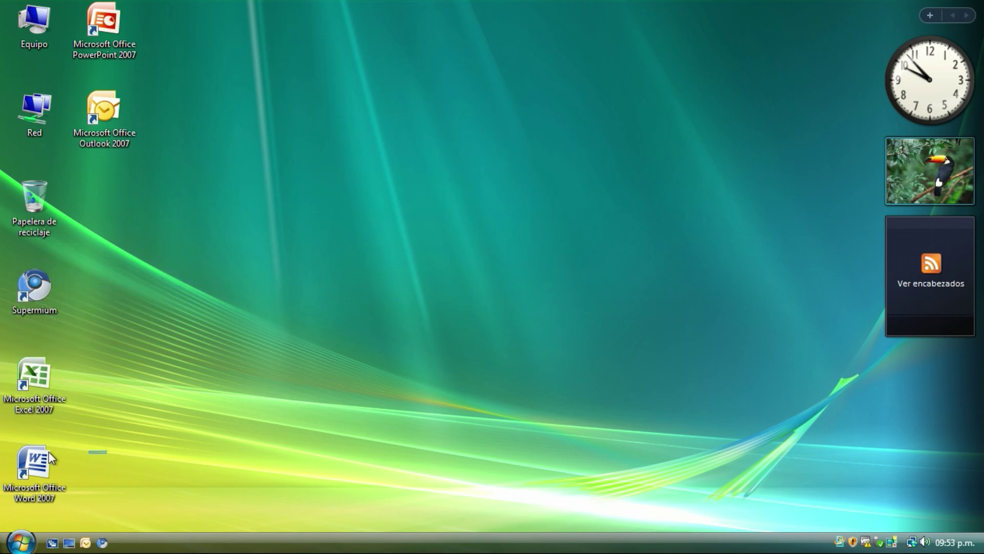
left_click_drag(106, 450, 116, 469)
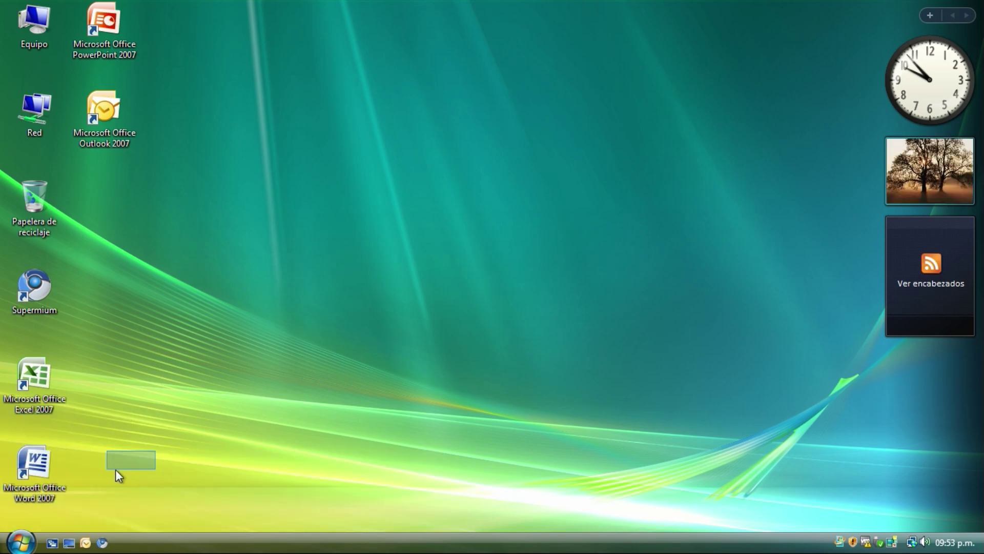
left_click_drag(38, 481, 114, 527)
left_click_drag(57, 406, 42, 411)
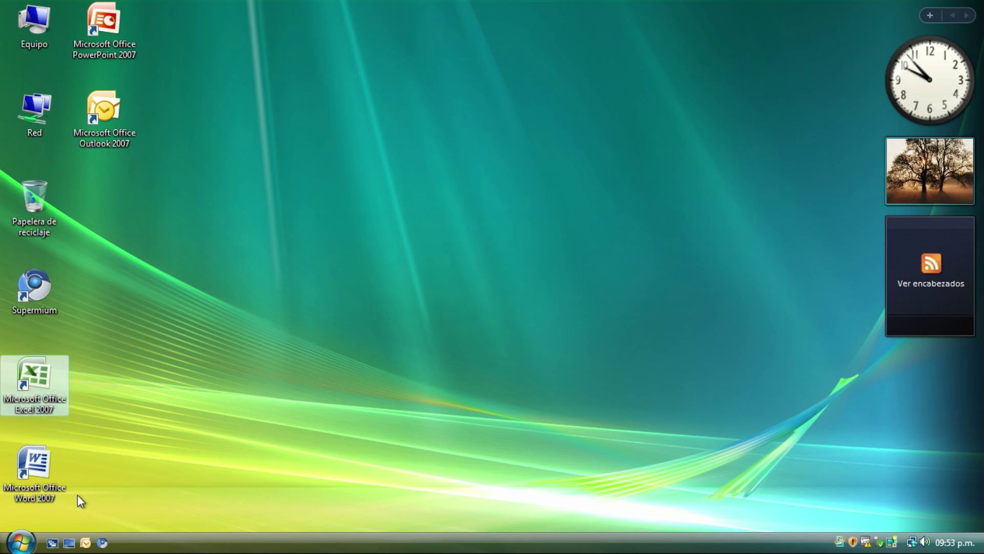
left_click_drag(78, 495, 878, 533)
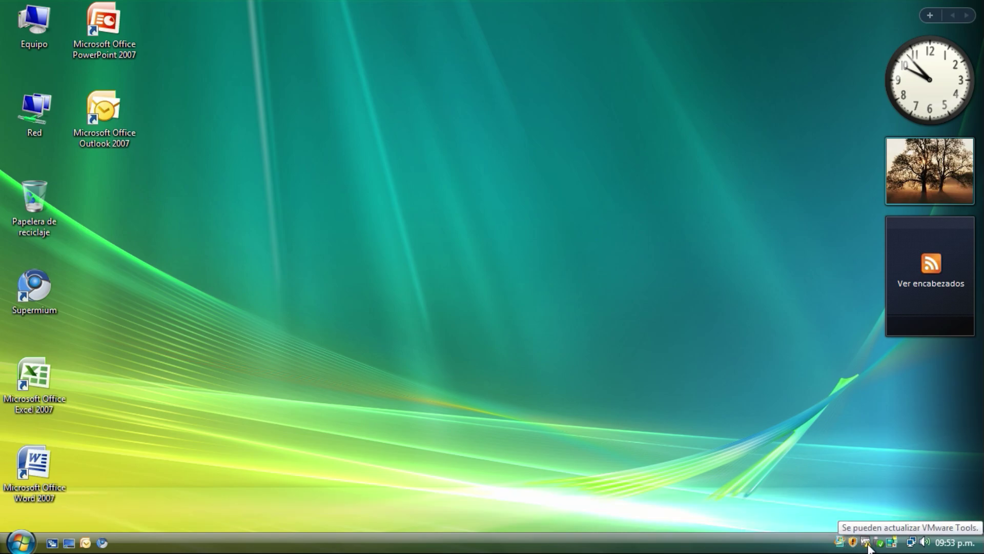
left_click_drag(209, 456, 41, 548)
Open the Control Panel from the Start menu, look through its items in classic view, and close the window.
left_click(40, 546)
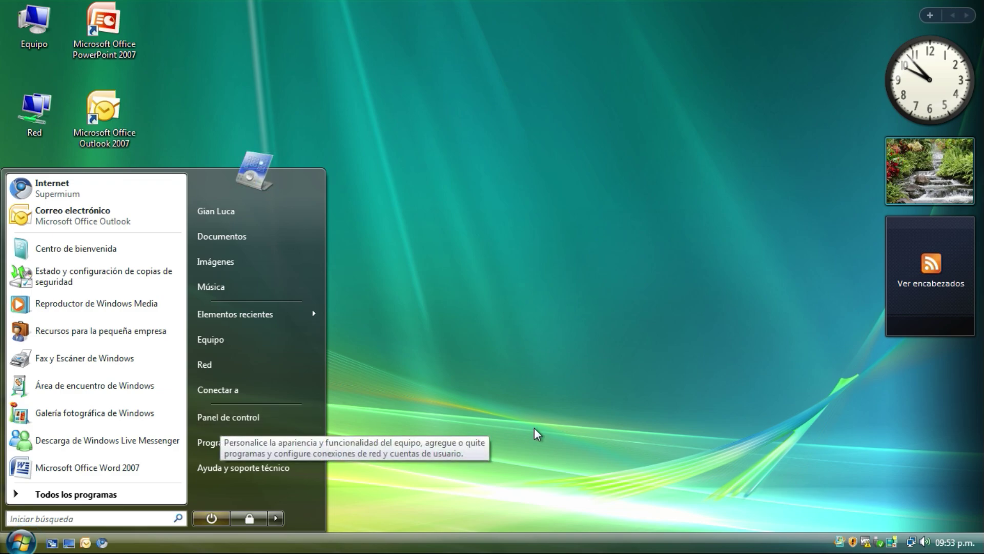
left_click(260, 422)
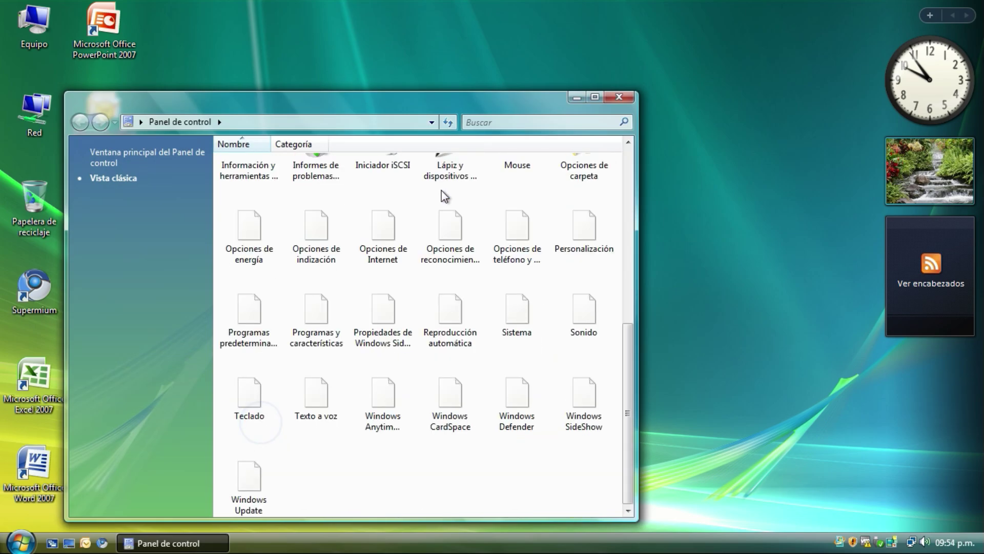
scroll(450, 486, "down", 3)
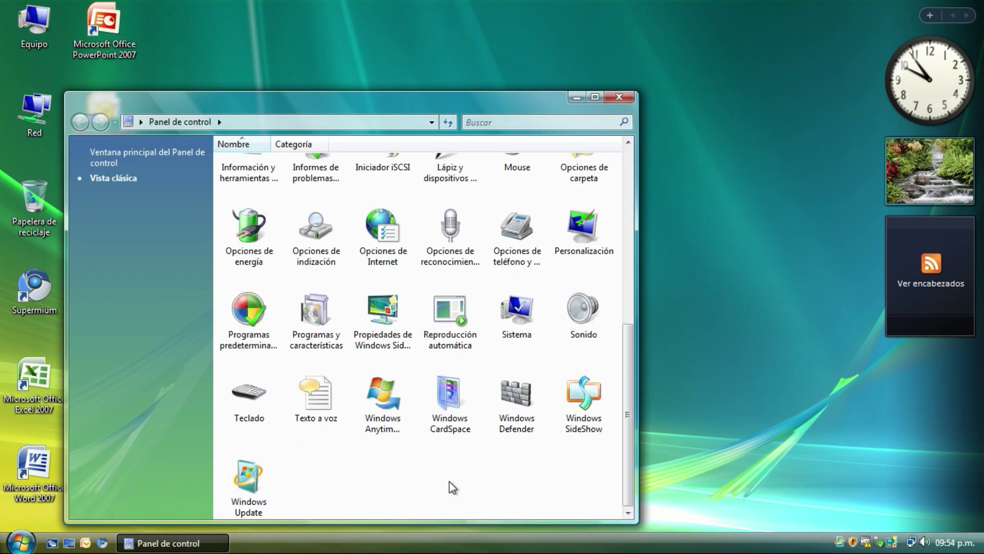
left_click_drag(451, 487, 479, 236)
left_click(479, 235)
scroll(479, 236, "down", 1)
scroll(472, 232, "up", 1)
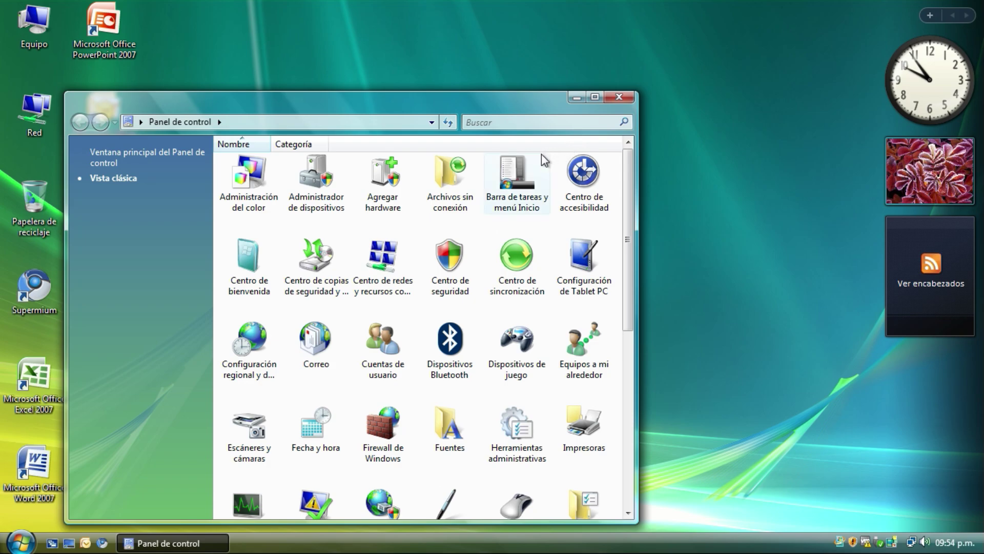
mouse_move(543, 157)
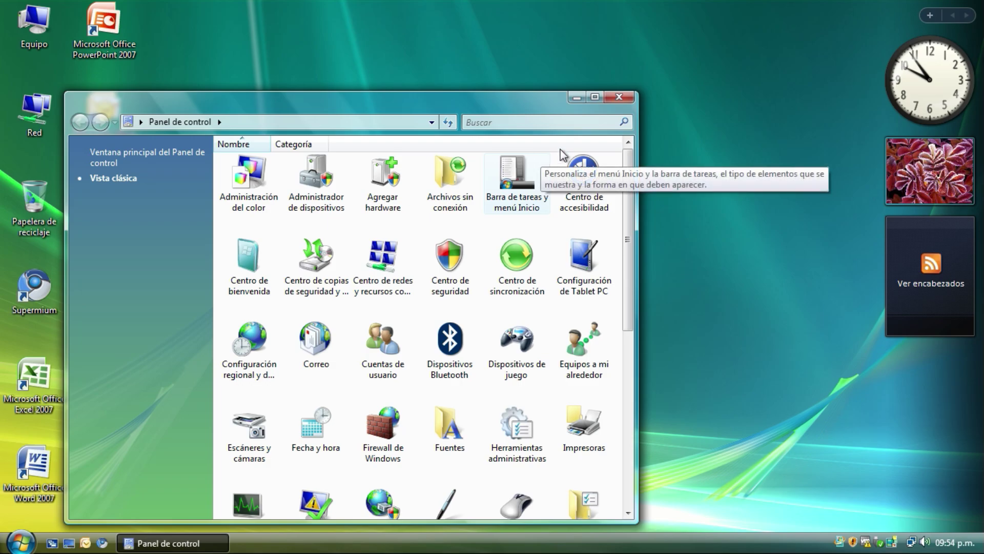
left_click(622, 98)
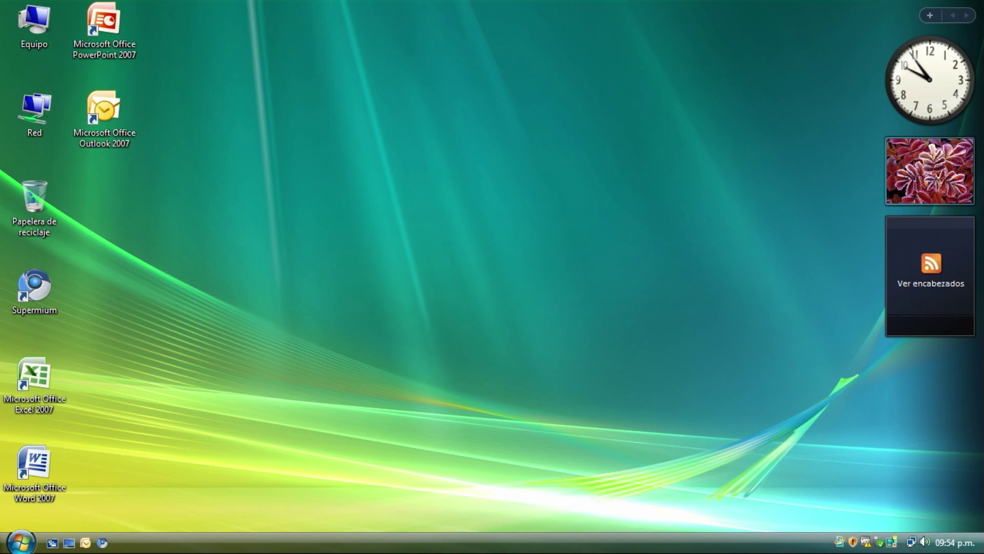